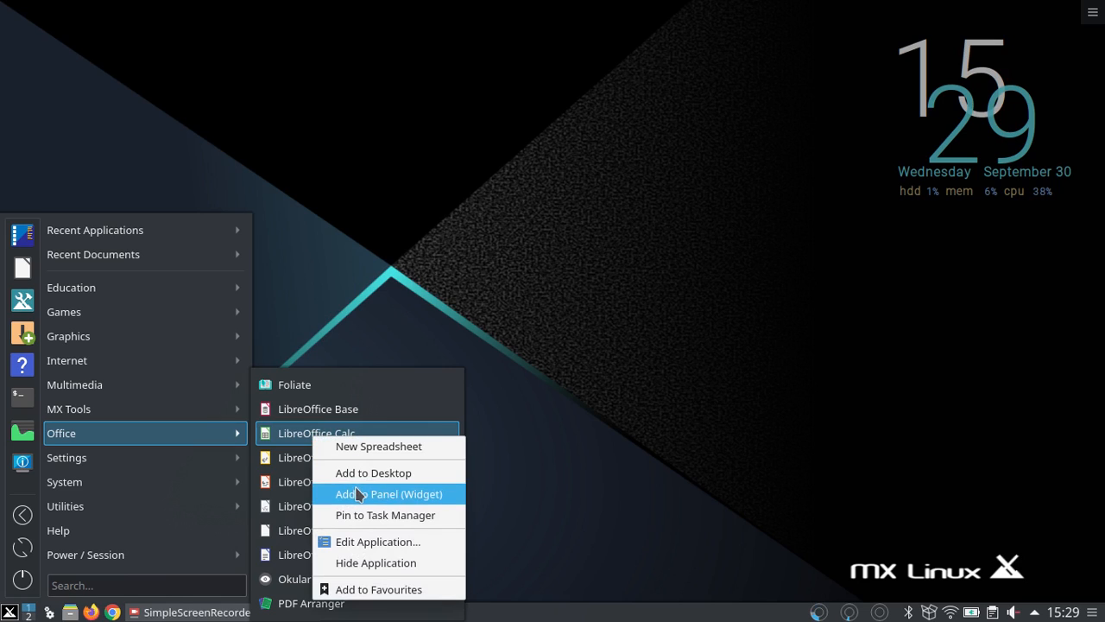
Add LibreOffice Calc to the application menu's favourites and open a new spreadsheet from that entry
{"action": "left_click", "coordinate": [380, 591]}
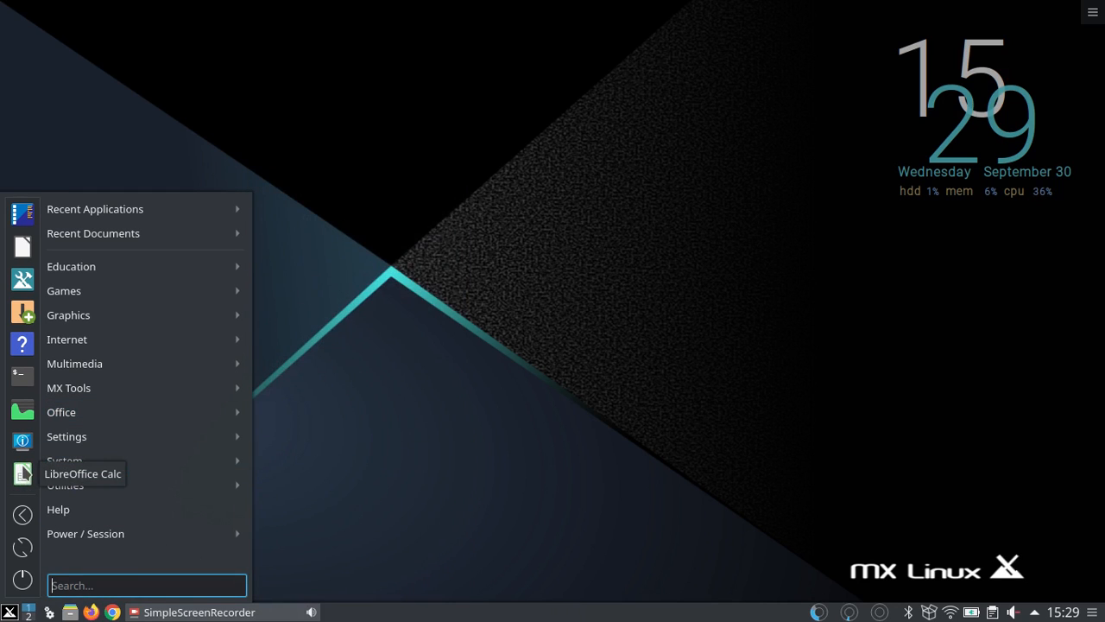
{"action": "right_click", "coordinate": [25, 475]}
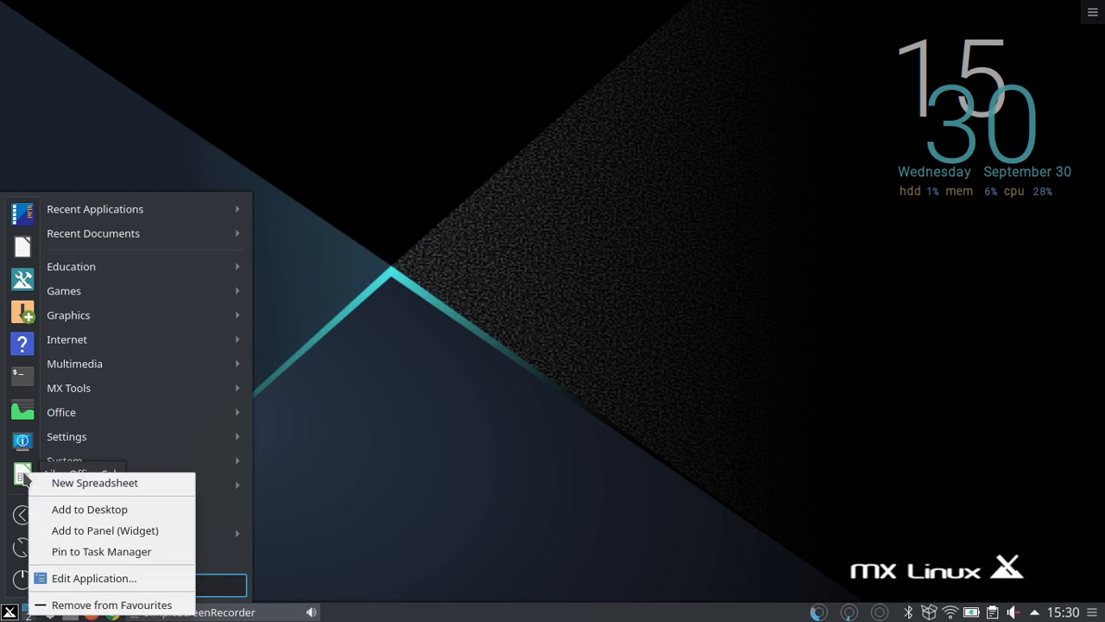
{"action": "left_click", "coordinate": [50, 487]}
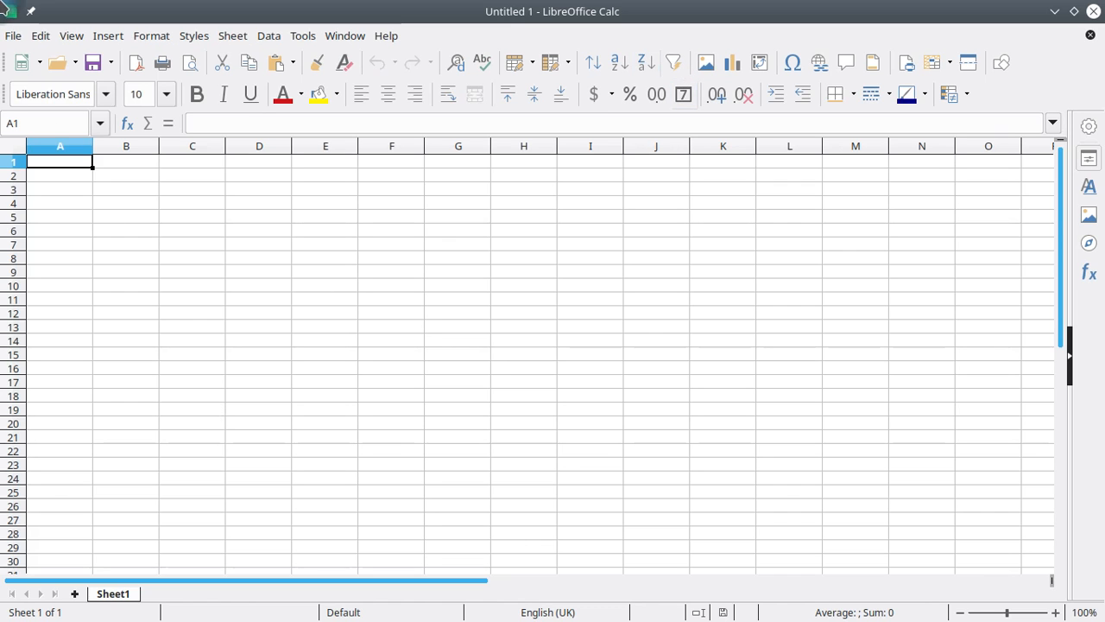
{"action": "mouse_move", "coordinate": [1, 1]}
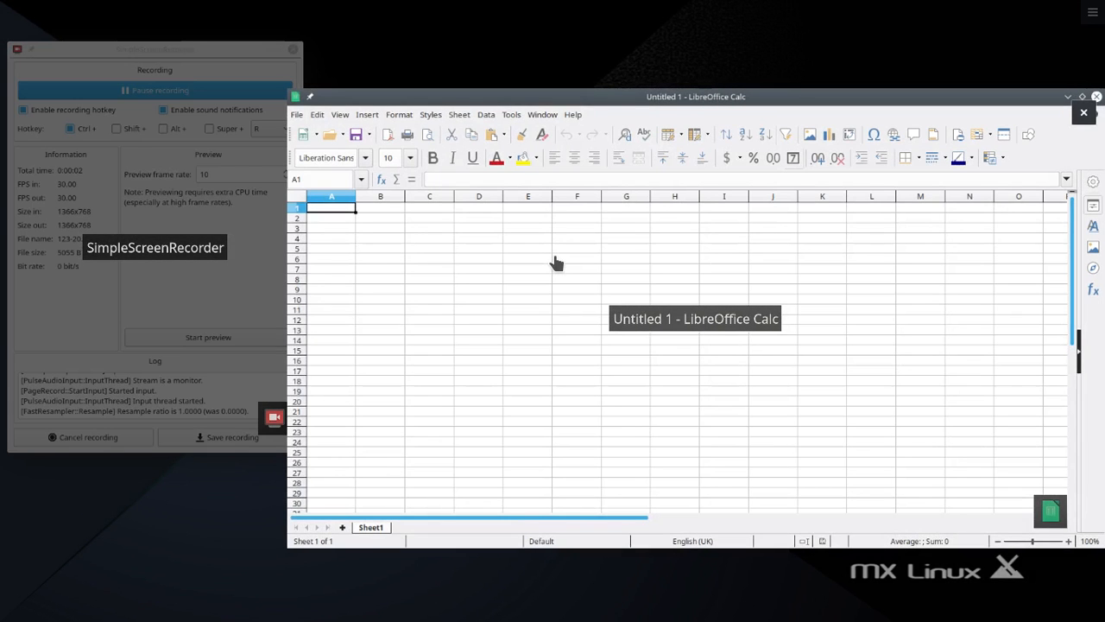
{"action": "left_click", "coordinate": [554, 260]}
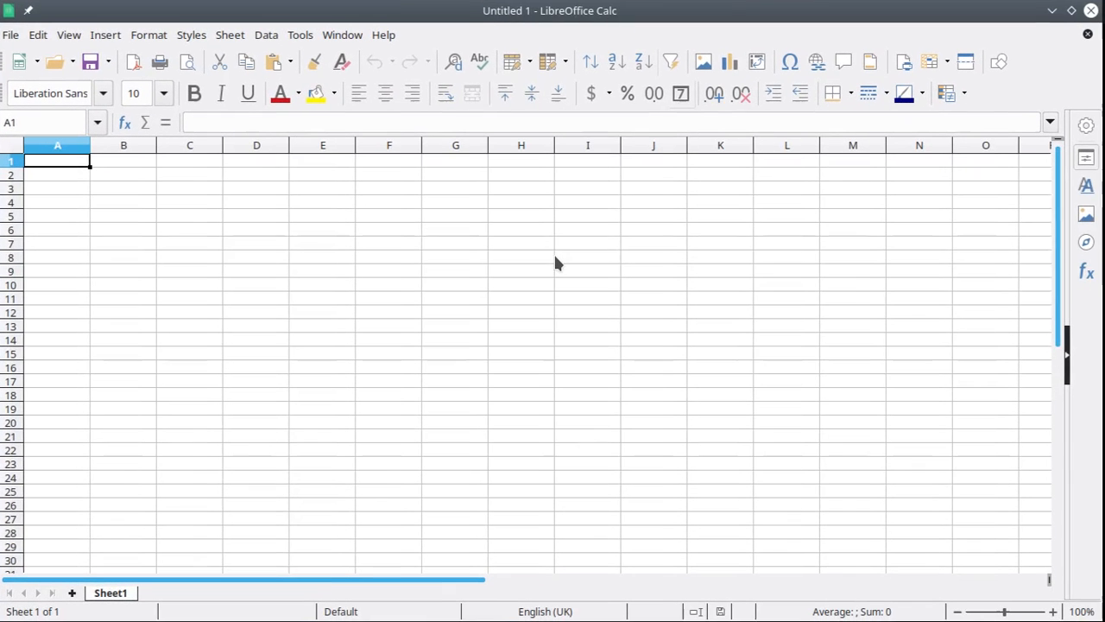
{"action": "left_click", "coordinate": [14, 38]}
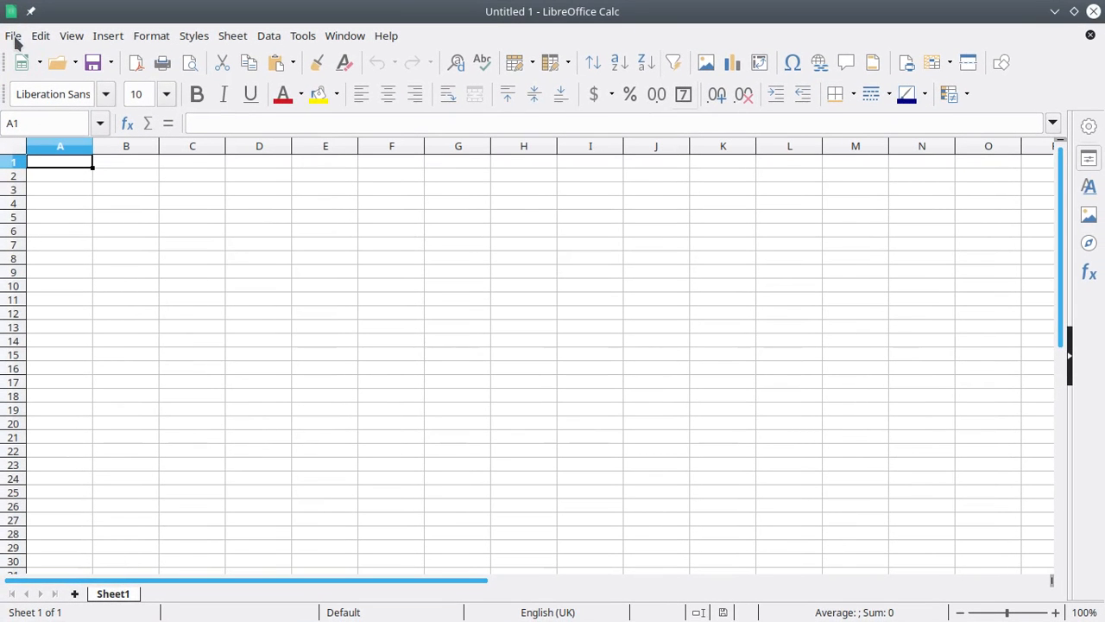
{"action": "mouse_move", "coordinate": [41, 38]}
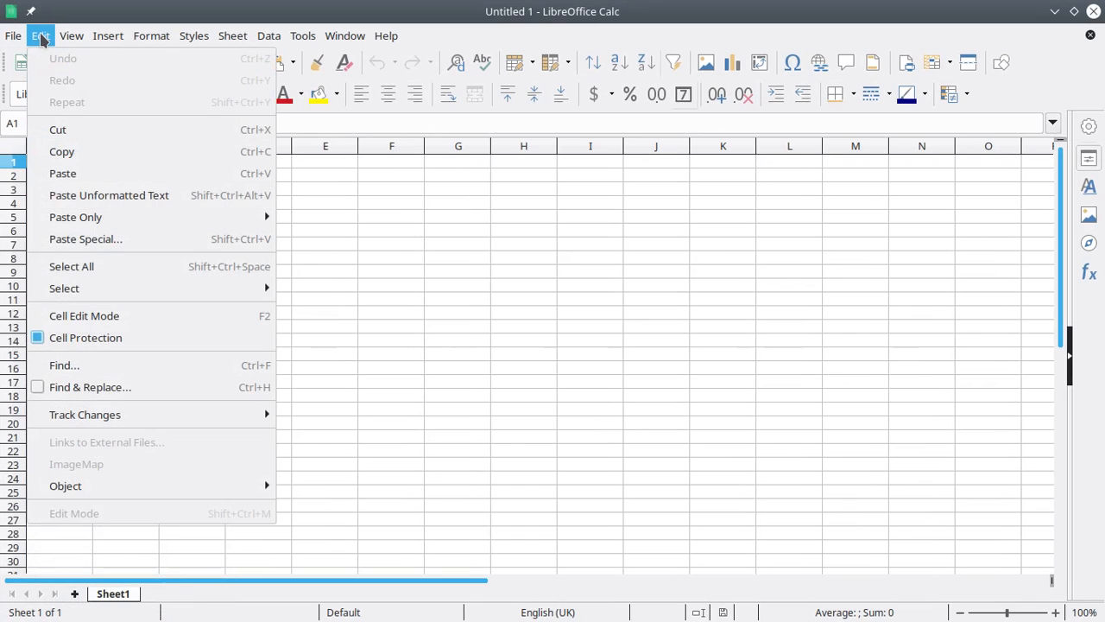
{"action": "mouse_move", "coordinate": [107, 38]}
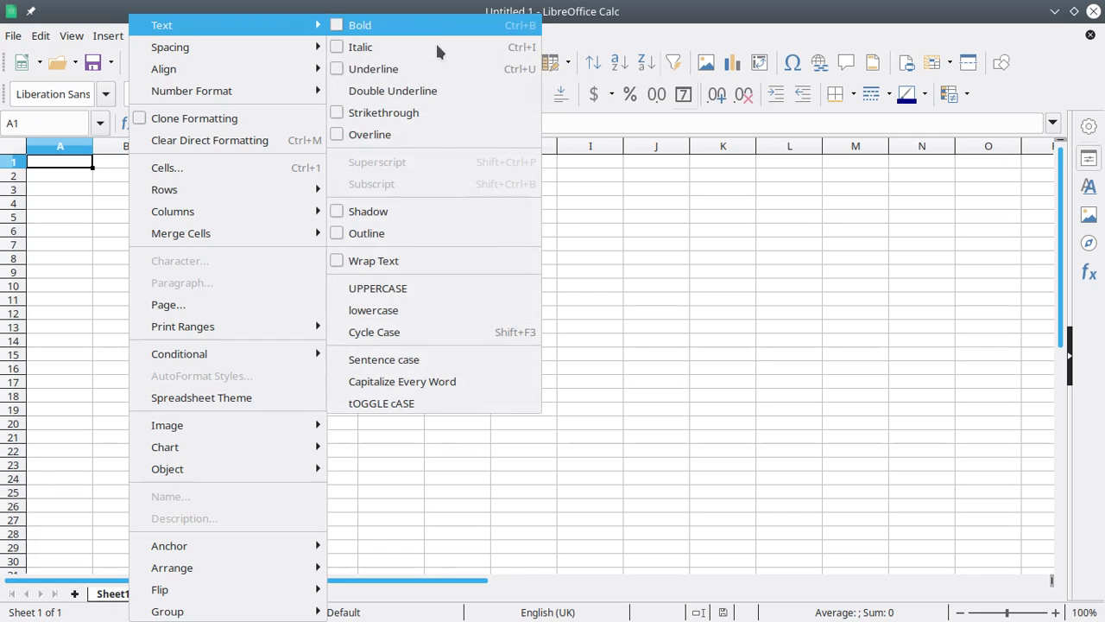
{"action": "left_click", "coordinate": [788, 287]}
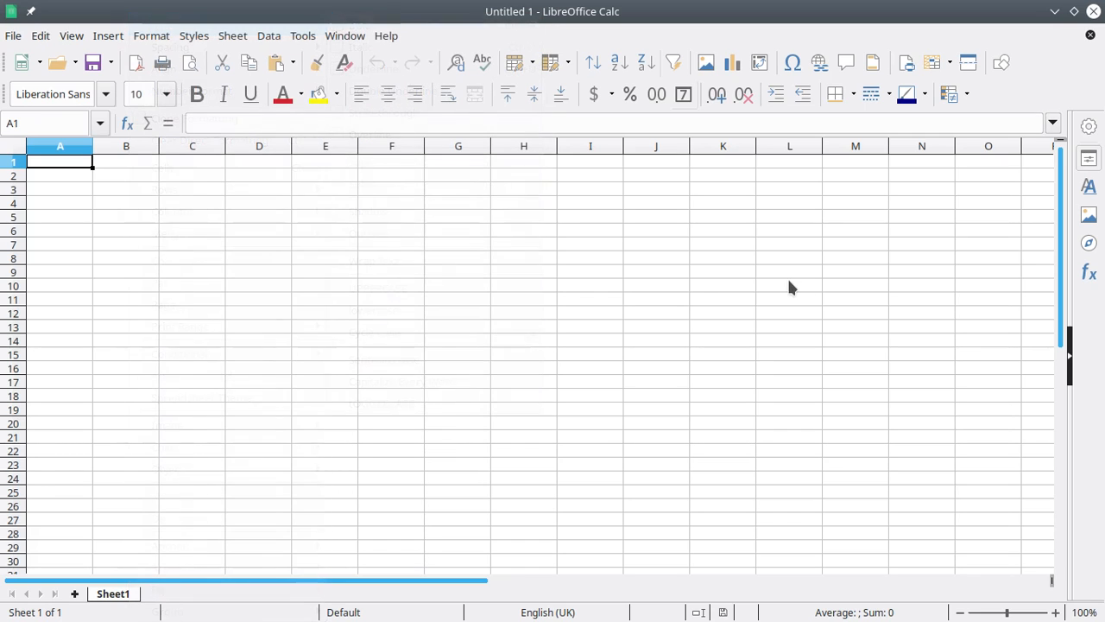
Enter the numbers 15, 22, 33, 44 and 55 in cells B2 to B6
{"action": "left_click", "coordinate": [124, 181]}
{"action": "type", "text": "15"}
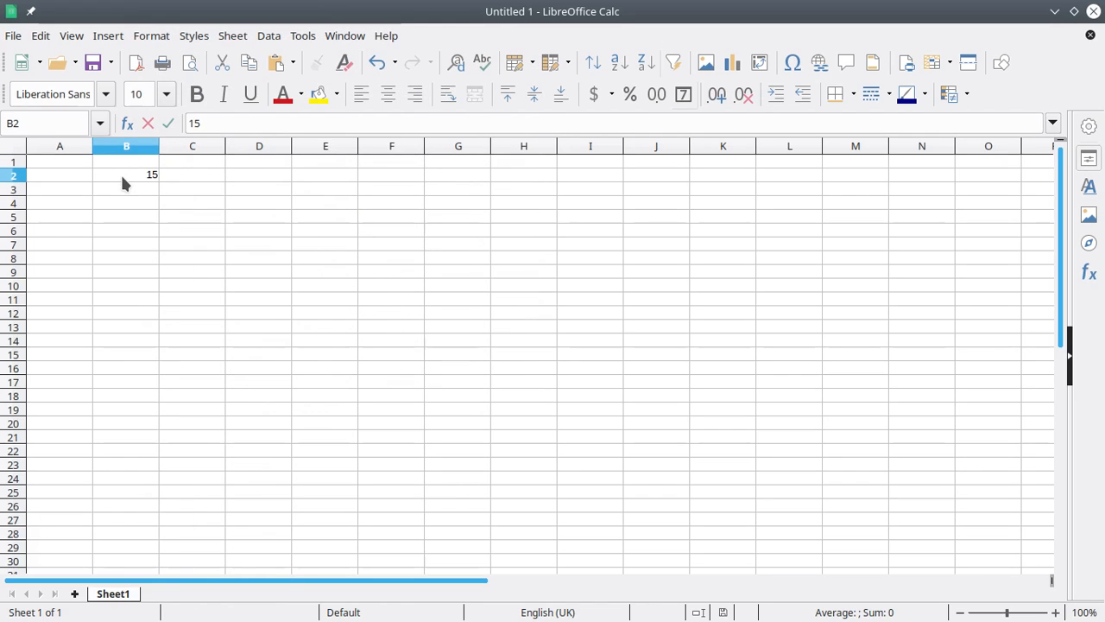
{"action": "key", "text": "Return"}
{"action": "type", "text": "22"}
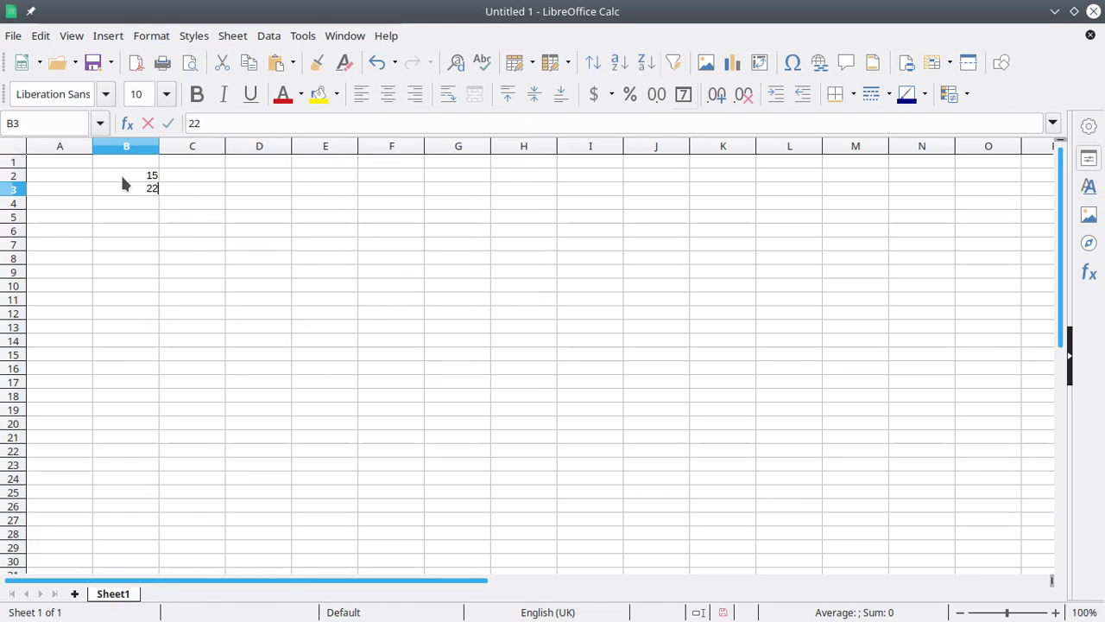
{"action": "key", "text": "Return"}
{"action": "type", "text": "33"}
{"action": "key", "text": "Return"}
{"action": "type", "text": "44"}
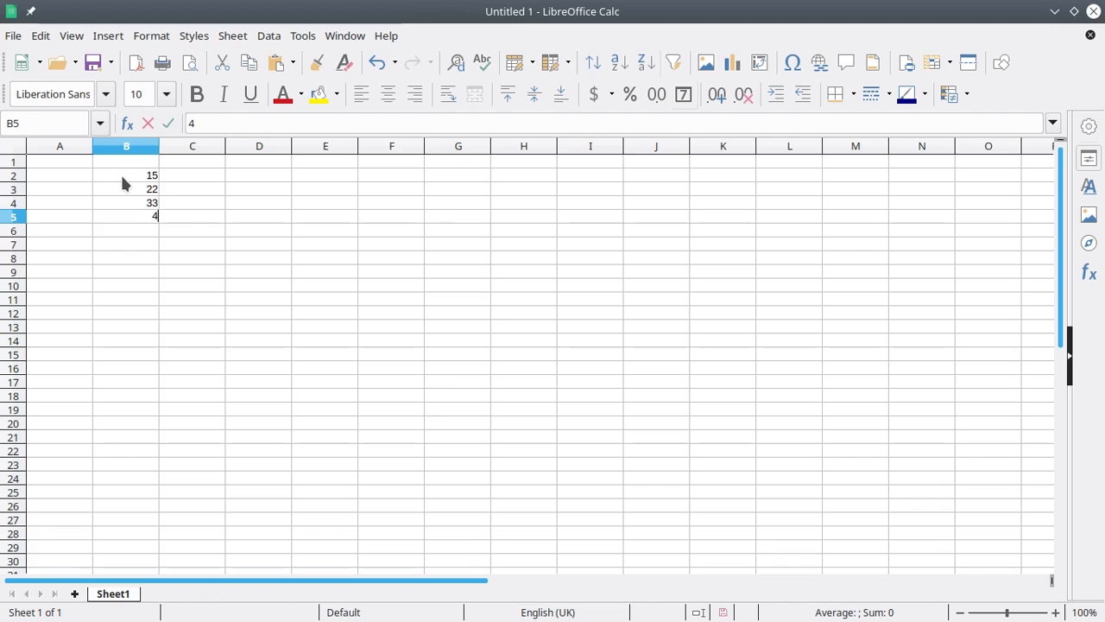
{"action": "key", "text": "Return"}
{"action": "type", "text": "55"}
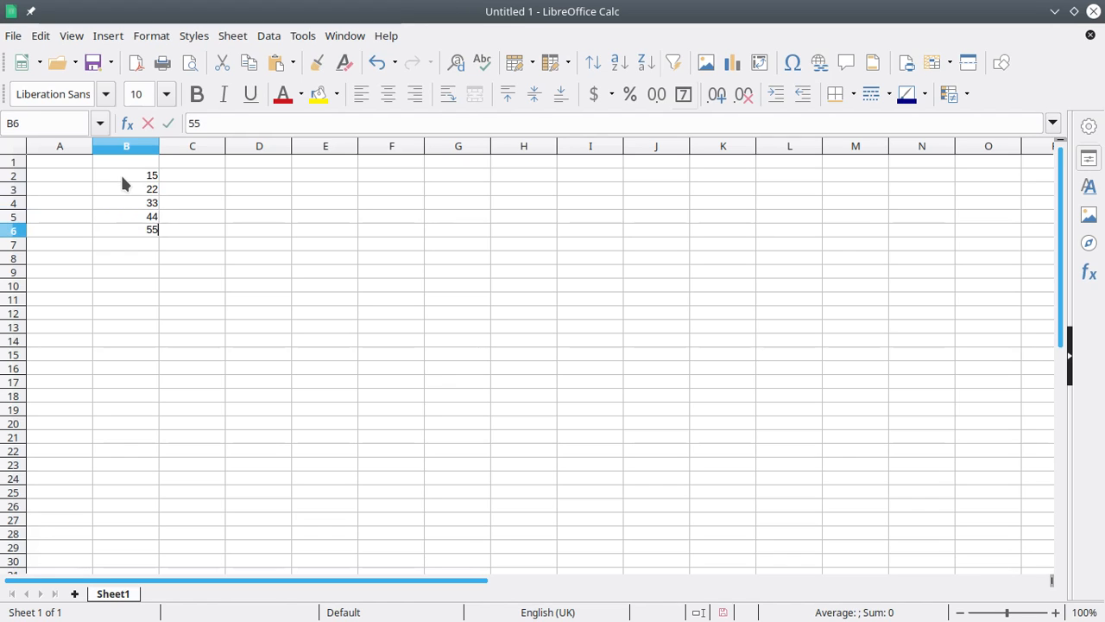
{"action": "key", "text": "Return"}
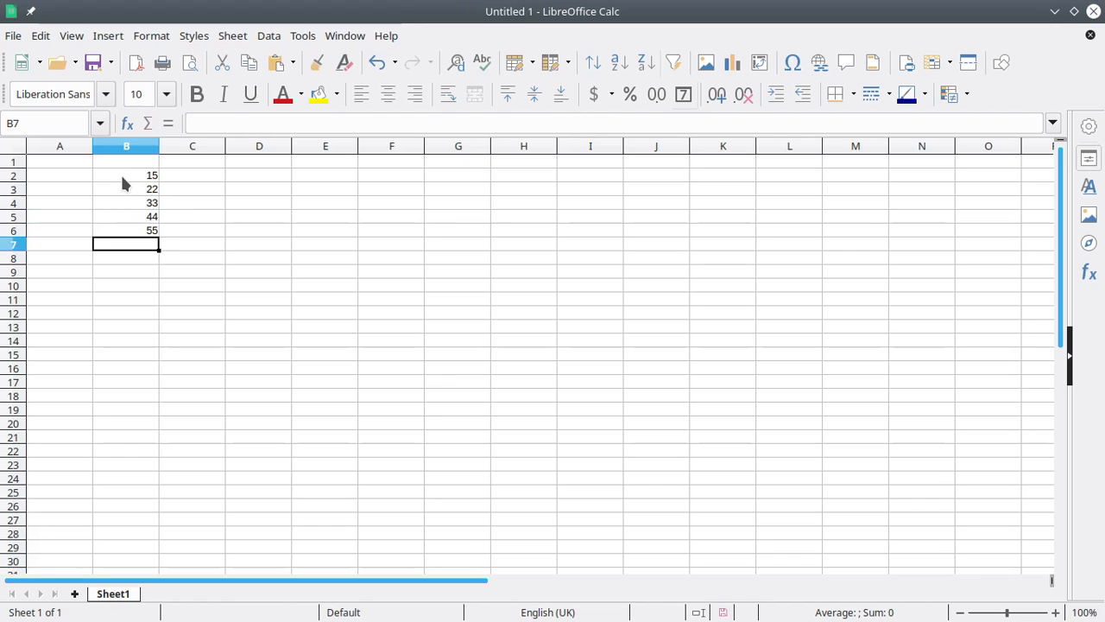
Enter the numbers 10, 20, 30 and 40 in cells D2 to D5
{"action": "left_click", "coordinate": [241, 177]}
{"action": "type", "text": "10"}
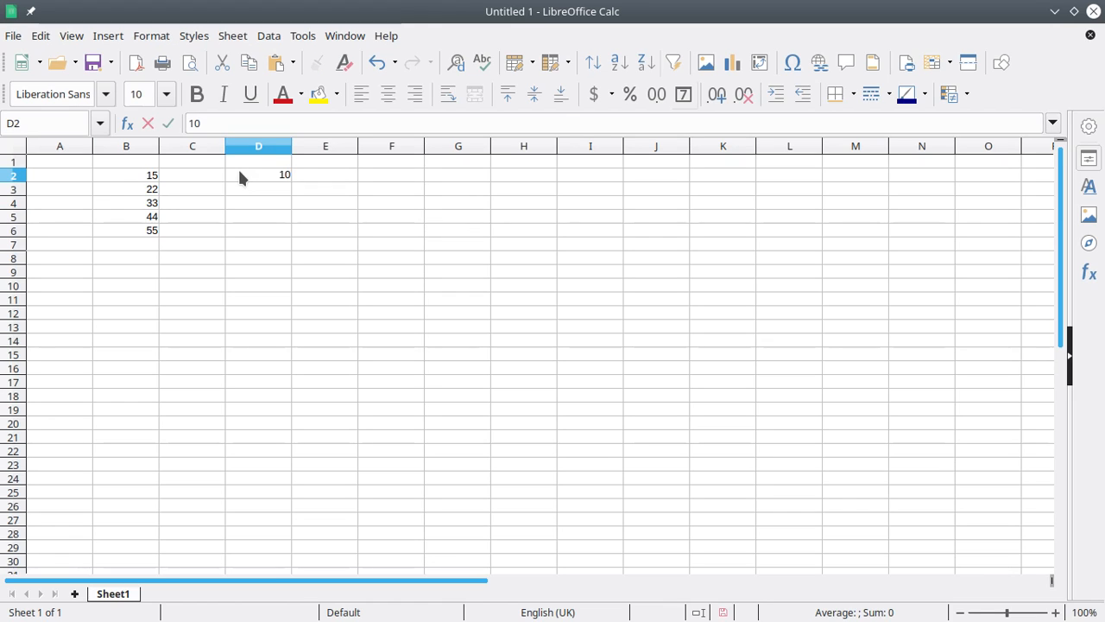
{"action": "key", "text": "Return"}
{"action": "type", "text": "20"}
{"action": "key", "text": "Return"}
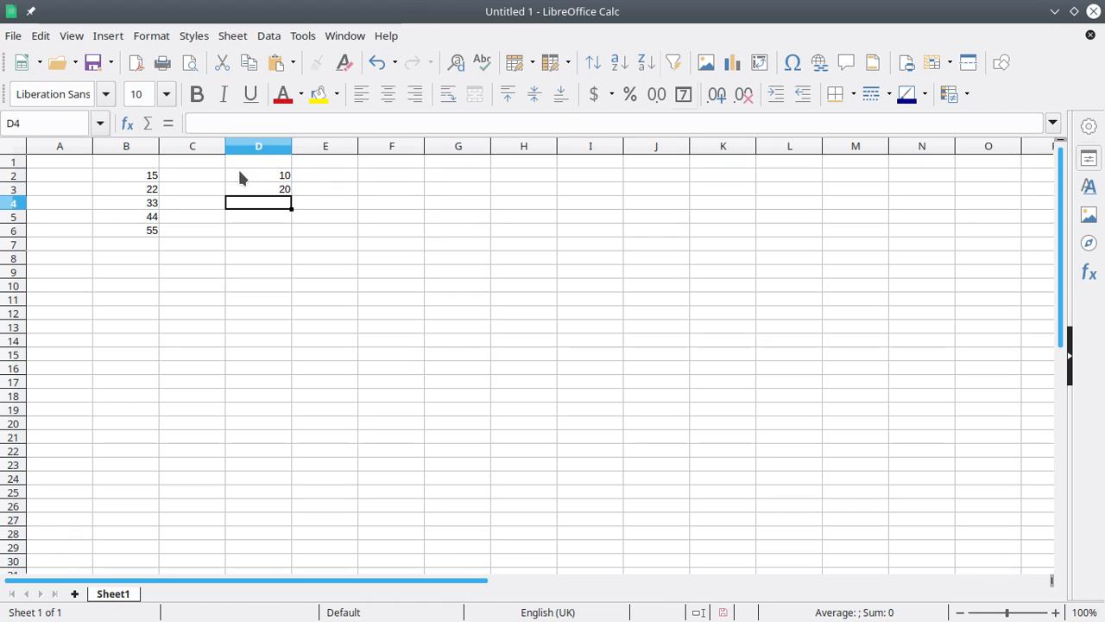
{"action": "type", "text": "30"}
{"action": "key", "text": "Return"}
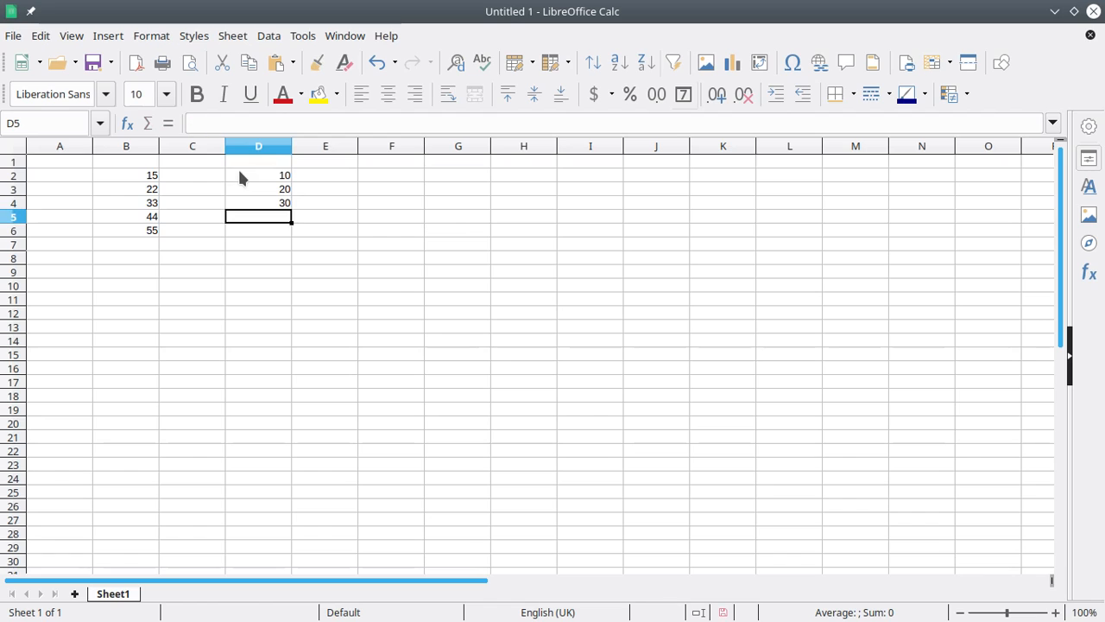
{"action": "type", "text": "40"}
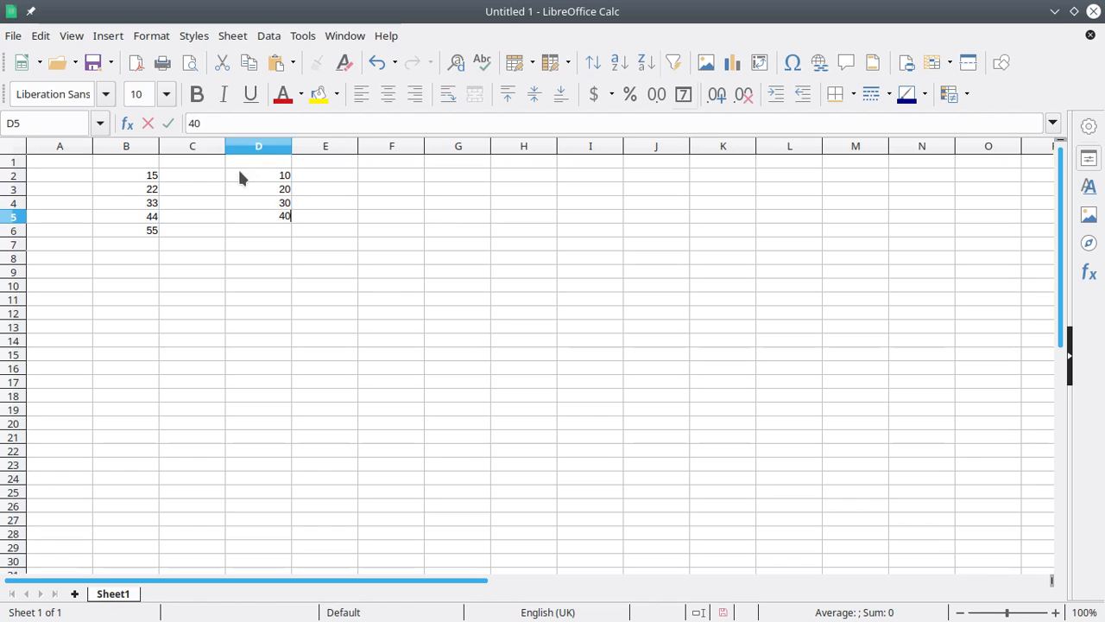
{"action": "key", "text": "Return"}
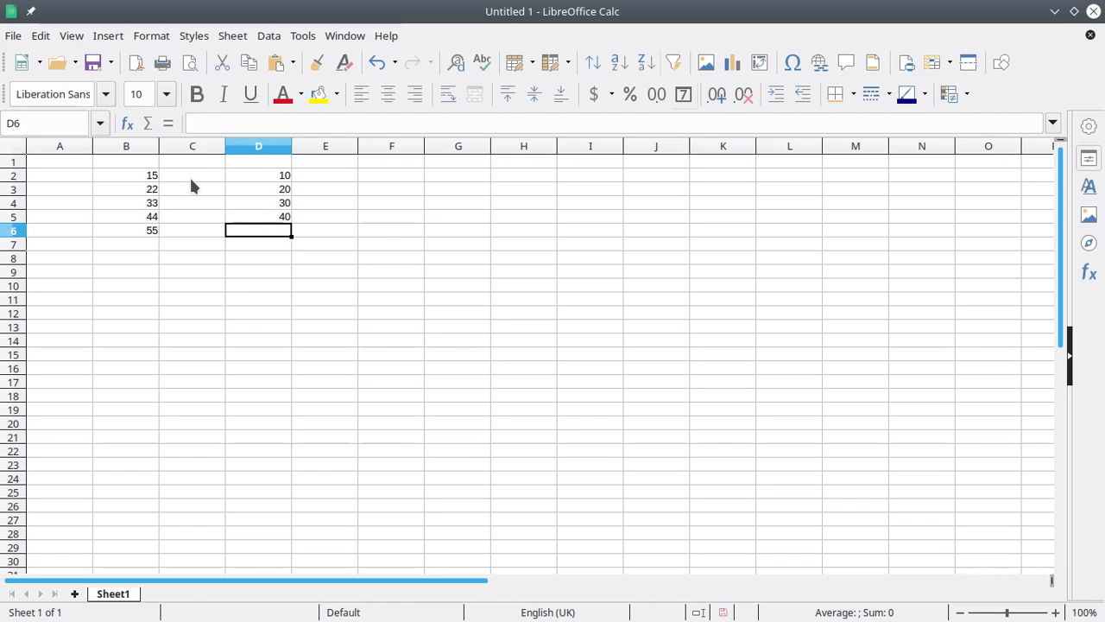
Enter the formula =B2*D2 in cell E2 to multiply the first pair of numbers
{"action": "left_click", "coordinate": [153, 179]}
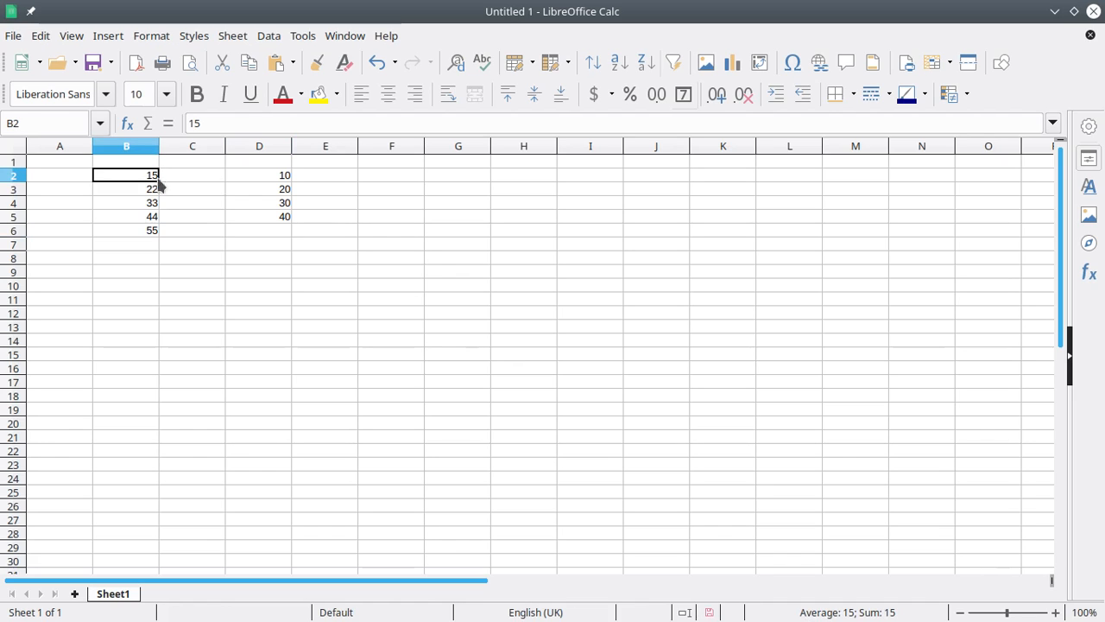
{"action": "left_click", "coordinate": [345, 181]}
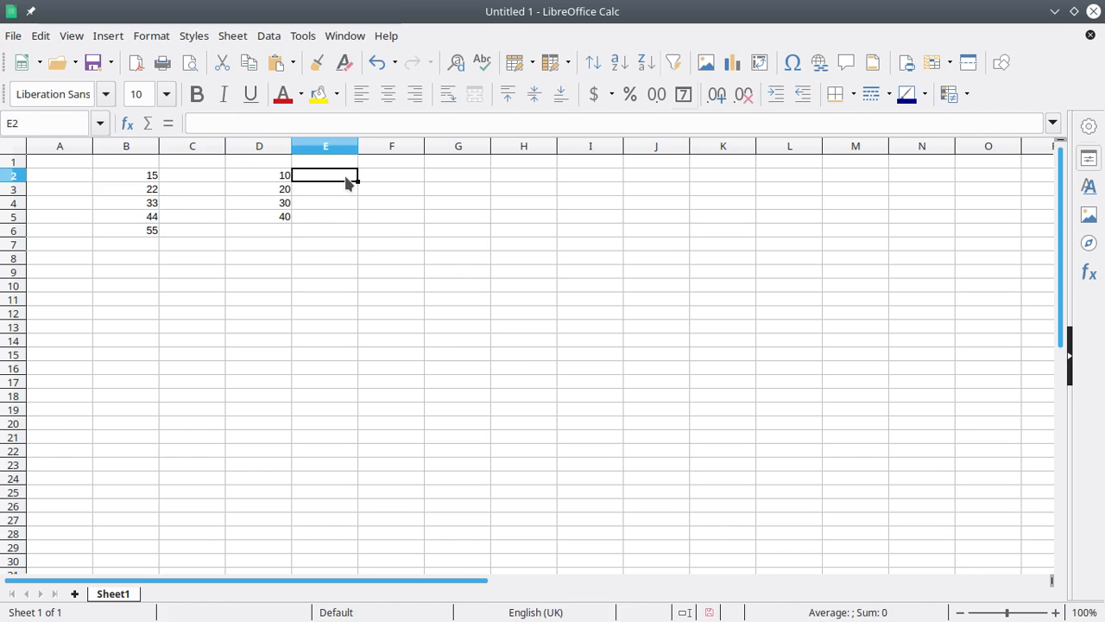
{"action": "type", "text": "="}
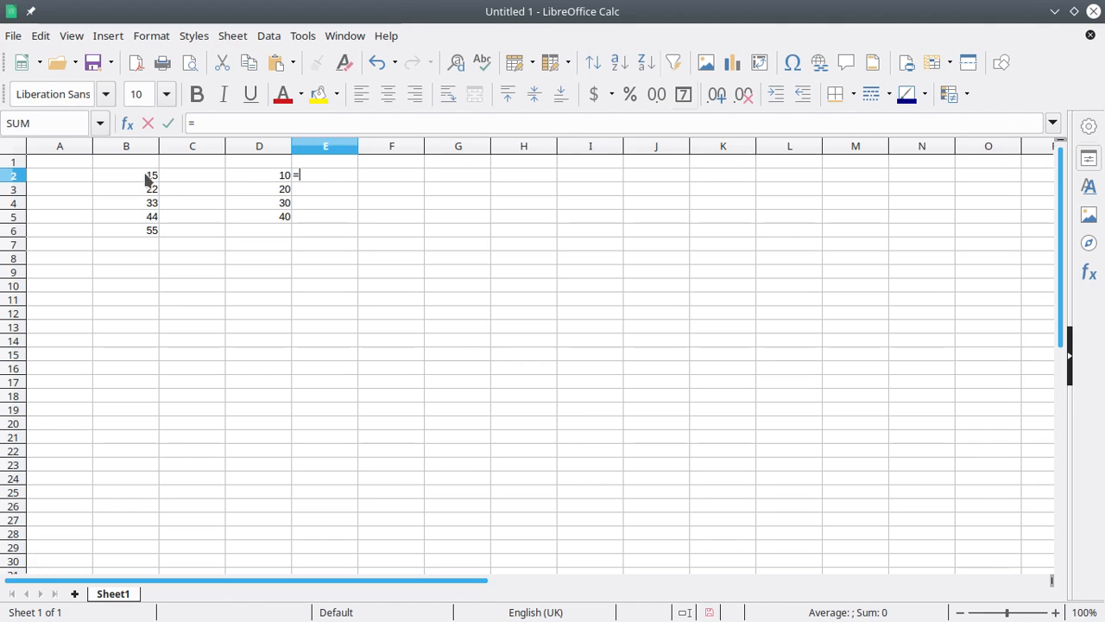
{"action": "left_click", "coordinate": [145, 179]}
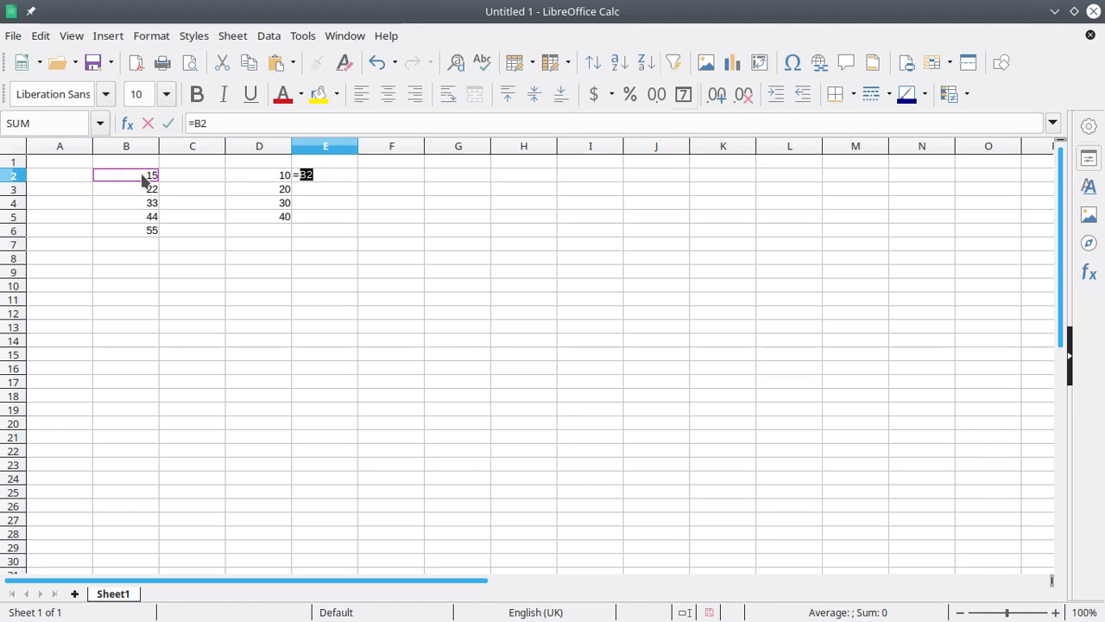
{"action": "type", "text": "*"}
{"action": "left_click", "coordinate": [278, 179]}
{"action": "key", "text": "Return"}
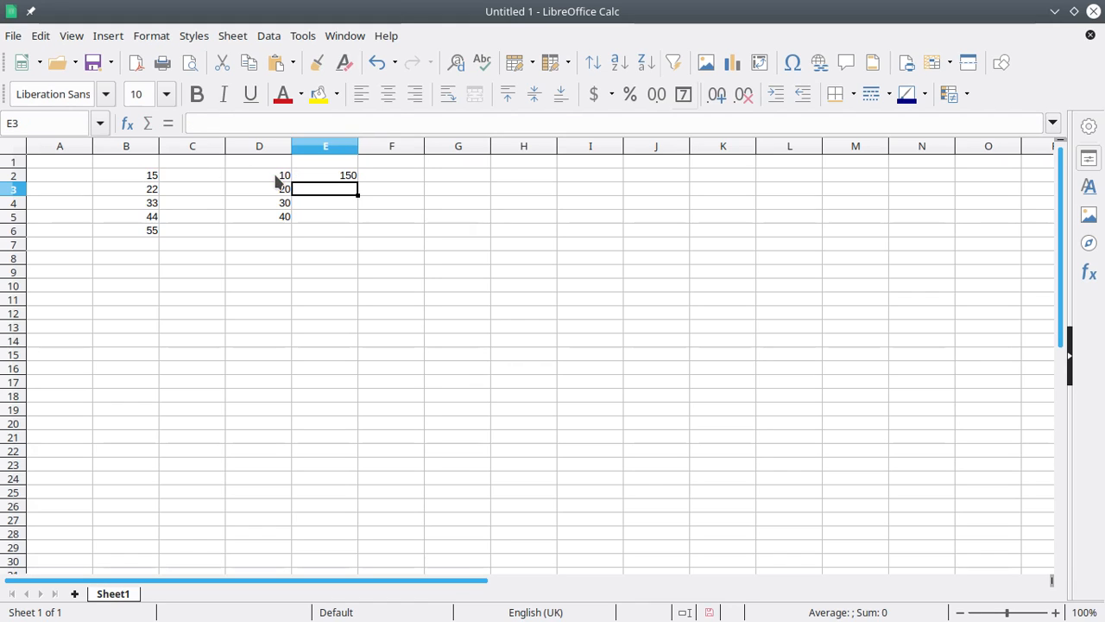
Check the formula in E2 and copy it into cells E3 to E5
{"action": "left_click", "coordinate": [338, 177]}
{"action": "double_click", "coordinate": [337, 178]}
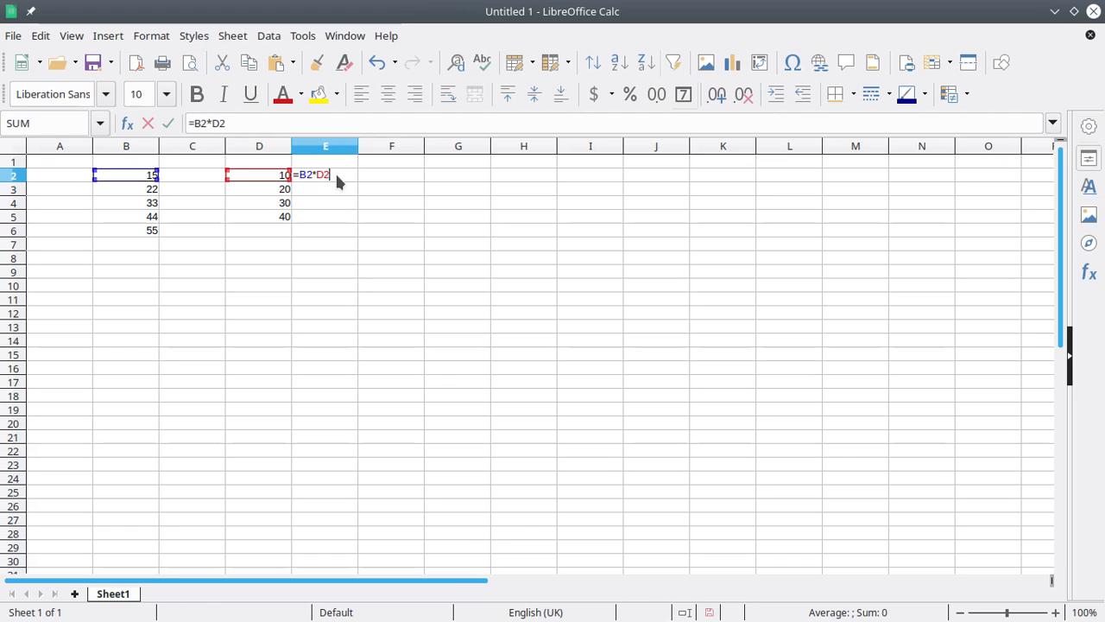
{"action": "key", "text": "Escape"}
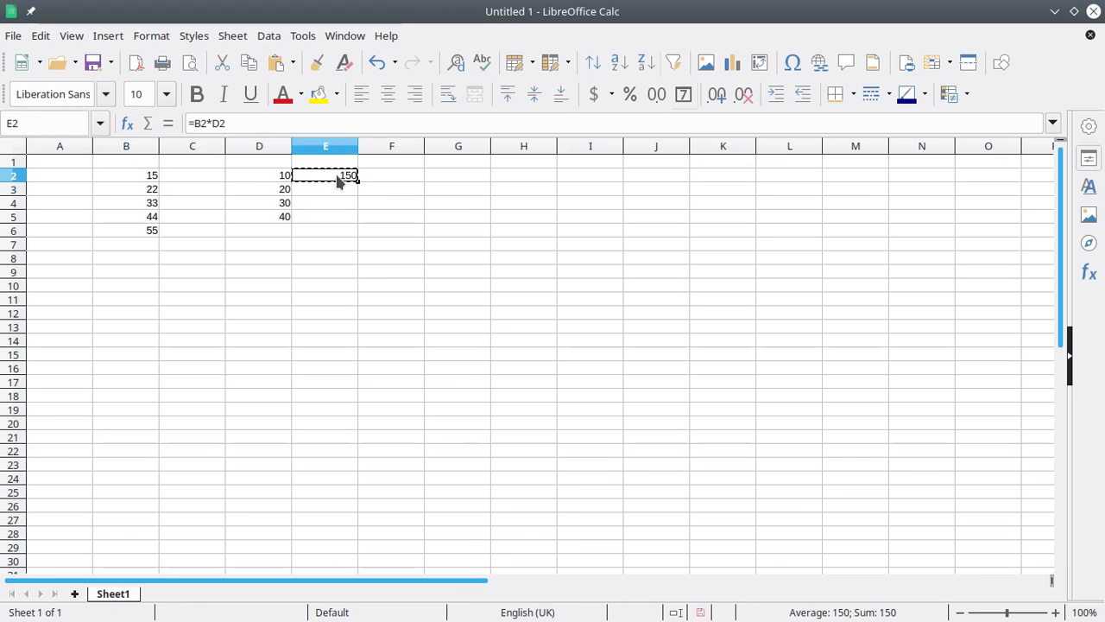
{"action": "key", "text": "Down"}
{"action": "key", "text": "shift+Down"}
{"action": "key", "text": "shift+Down"}
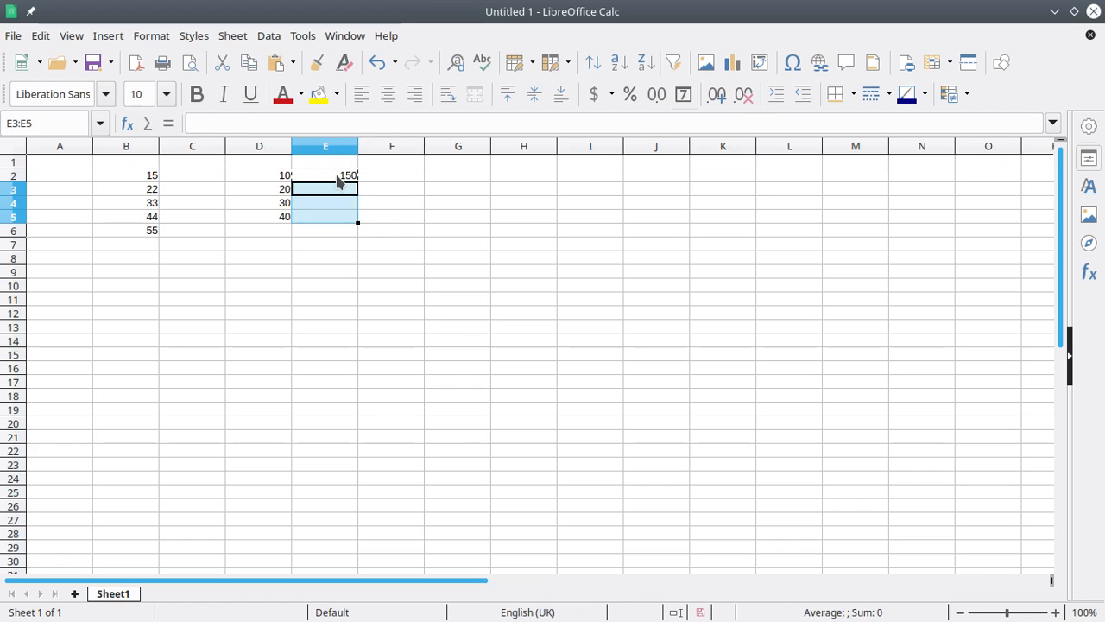
{"action": "key", "text": "shift+Down"}
{"action": "key", "text": "shift+Up"}
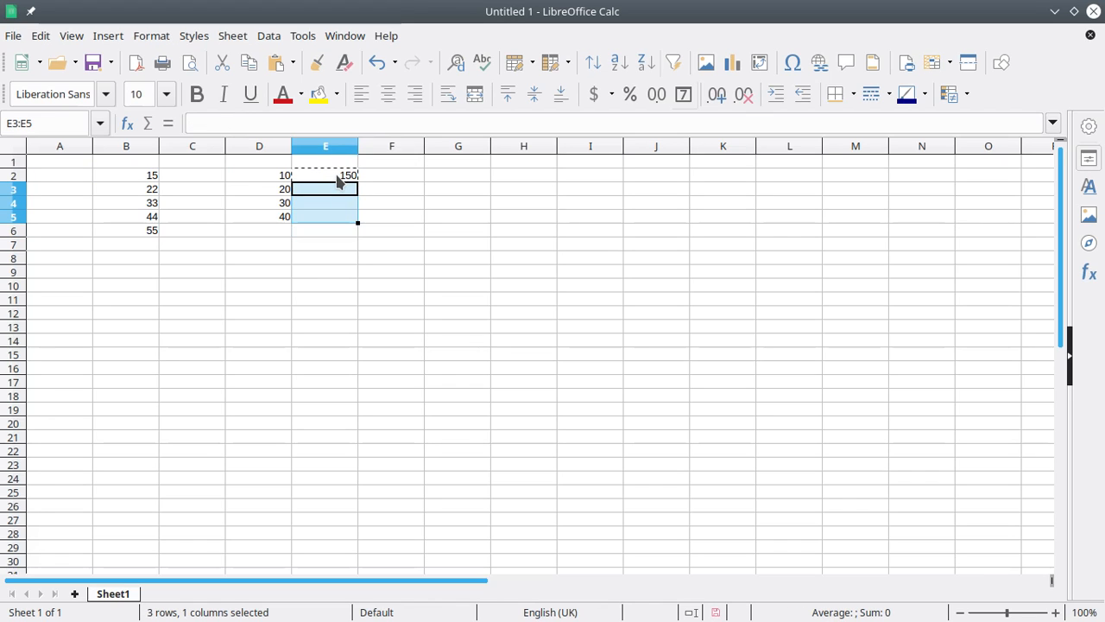
{"action": "key", "text": "ctrl+v"}
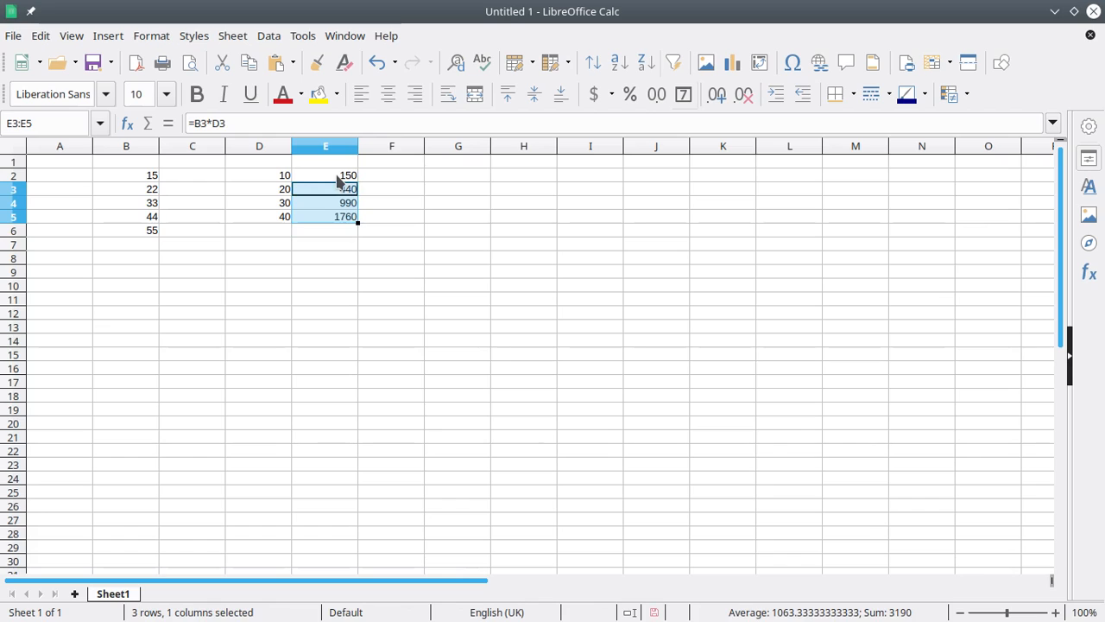
{"action": "left_click", "coordinate": [329, 364]}
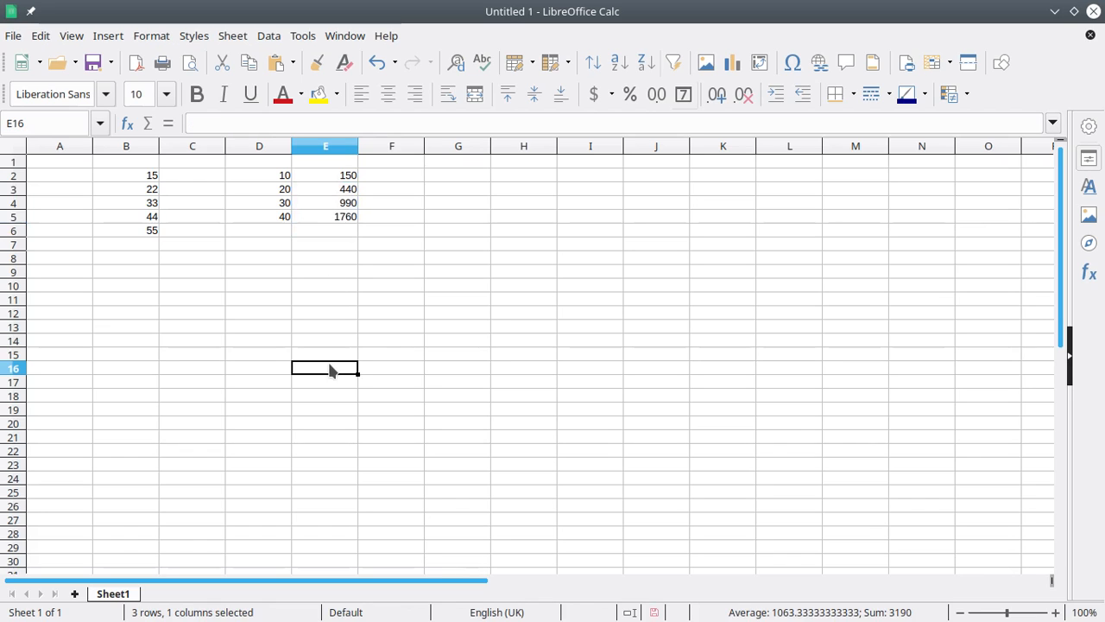
{"action": "left_click", "coordinate": [268, 235]}
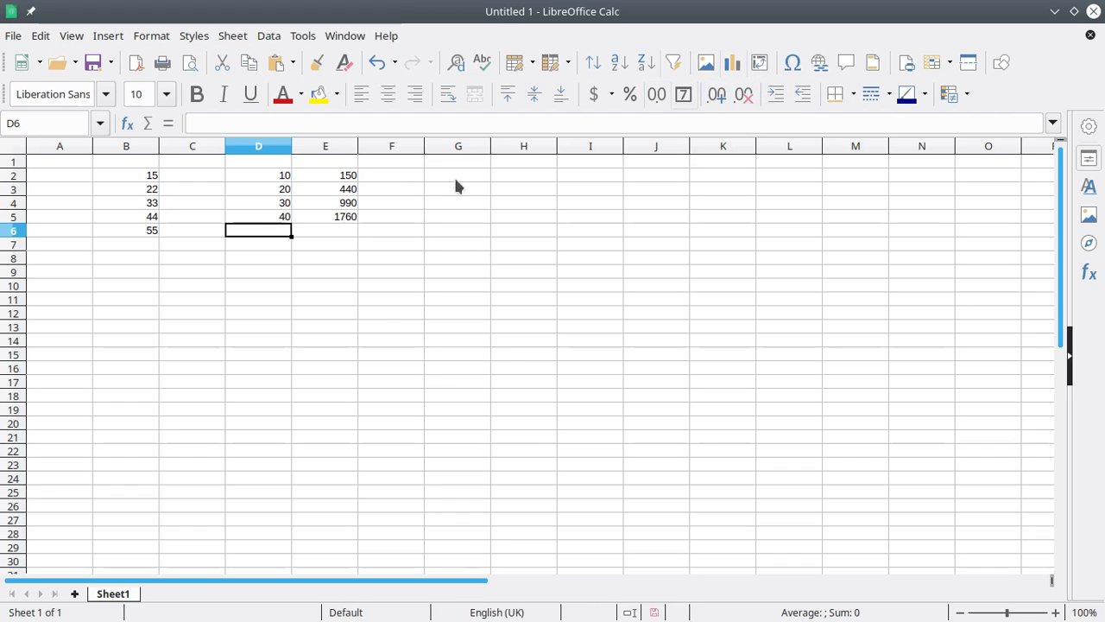
Format the products in E2:E5 with one decimal place and a red font colour
{"action": "left_click", "coordinate": [345, 177]}
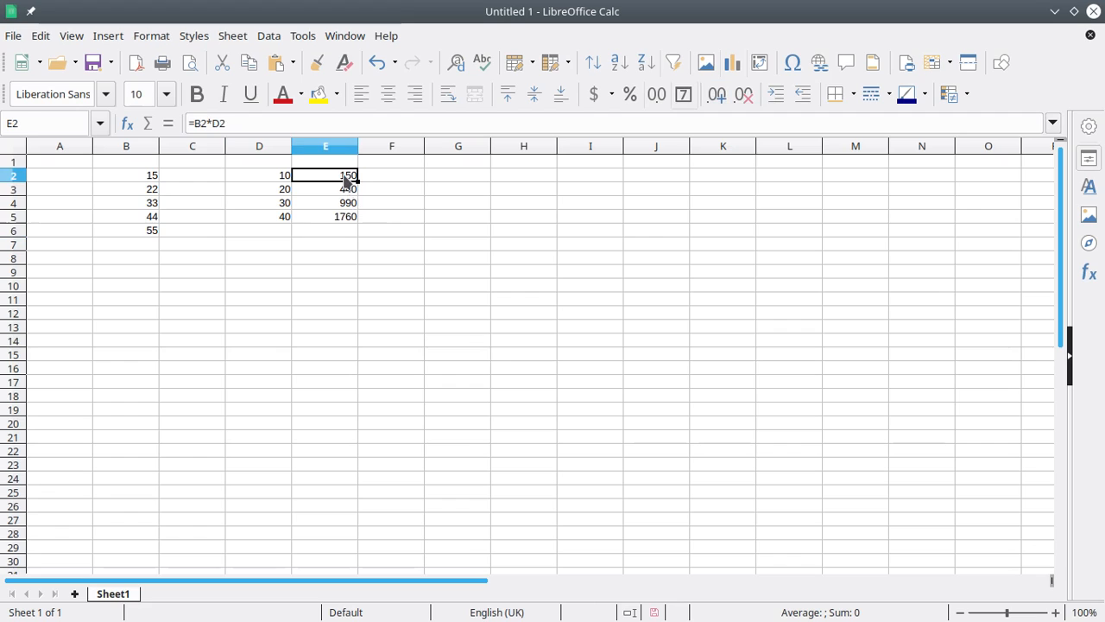
{"action": "key", "text": "shift+Down"}
{"action": "key", "text": "shift+Down"}
{"action": "key", "text": "shift+Down"}
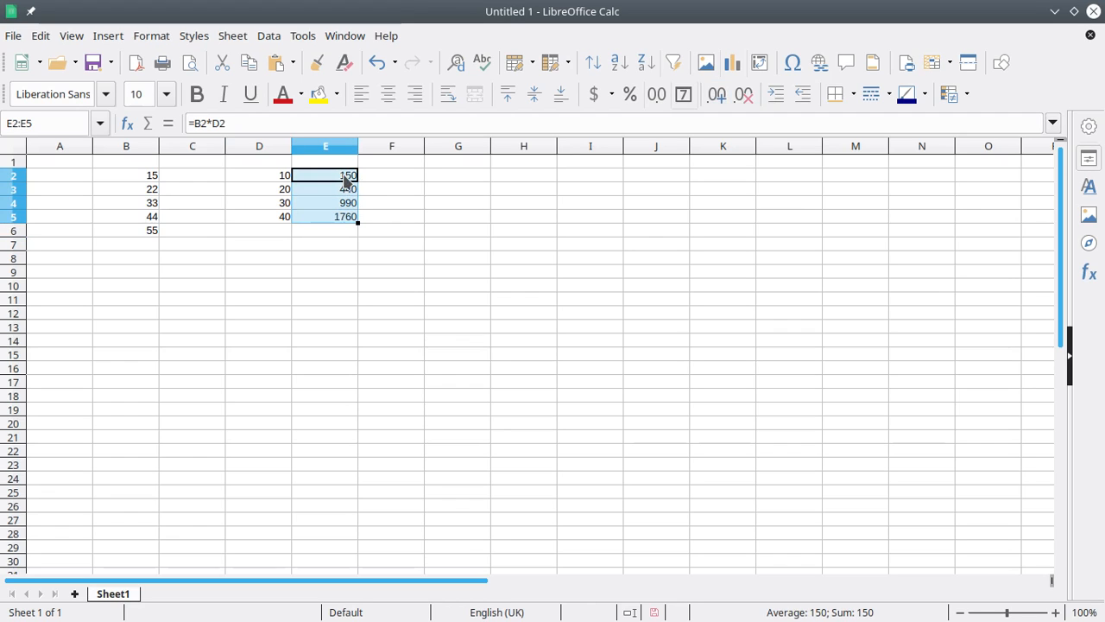
{"action": "left_click", "coordinate": [718, 97]}
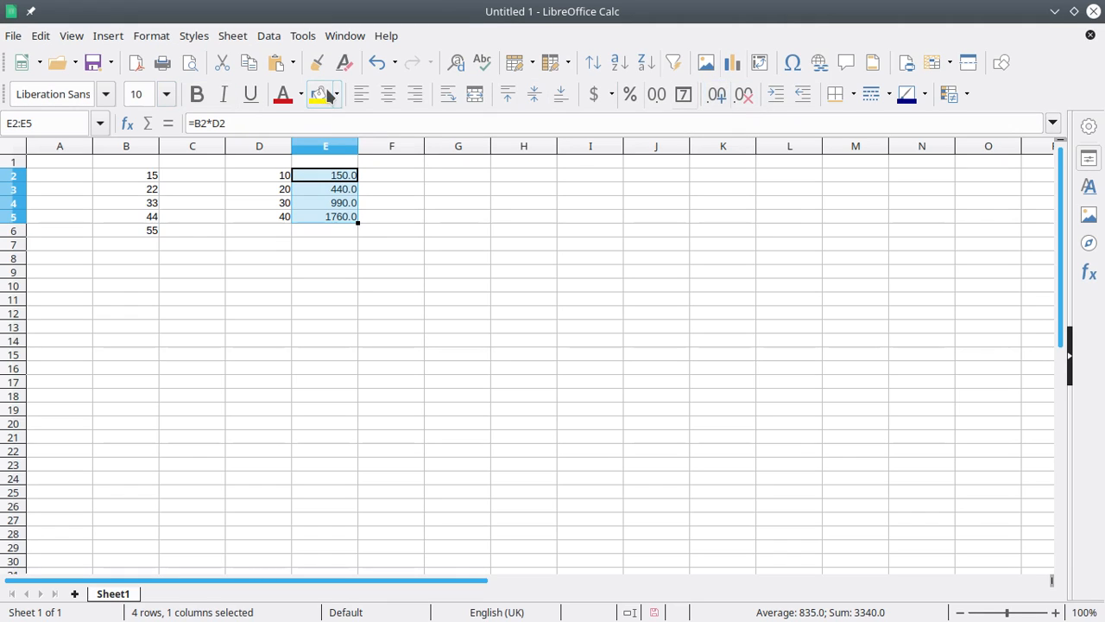
{"action": "left_click", "coordinate": [290, 95]}
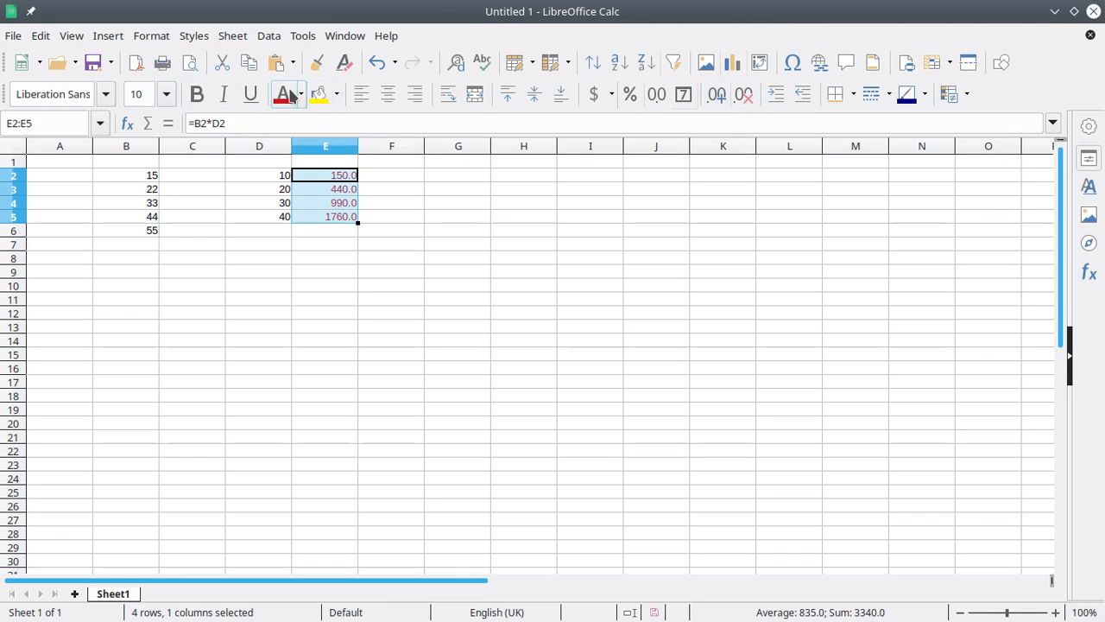
Make the products in E2:E5 bold
{"action": "left_click", "coordinate": [197, 94]}
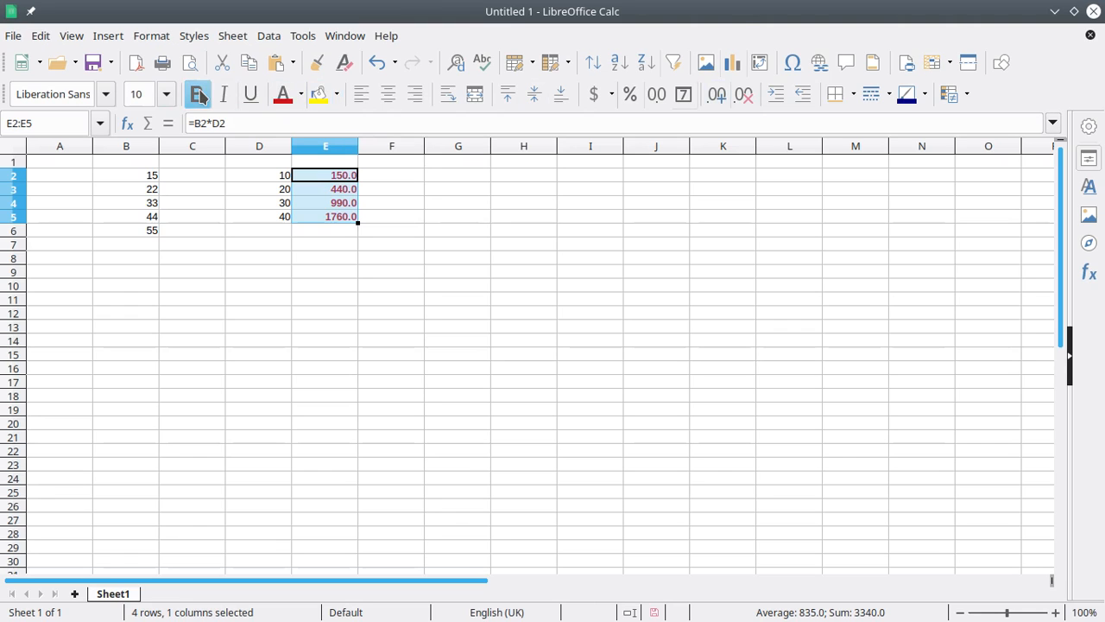
{"action": "left_click", "coordinate": [296, 328]}
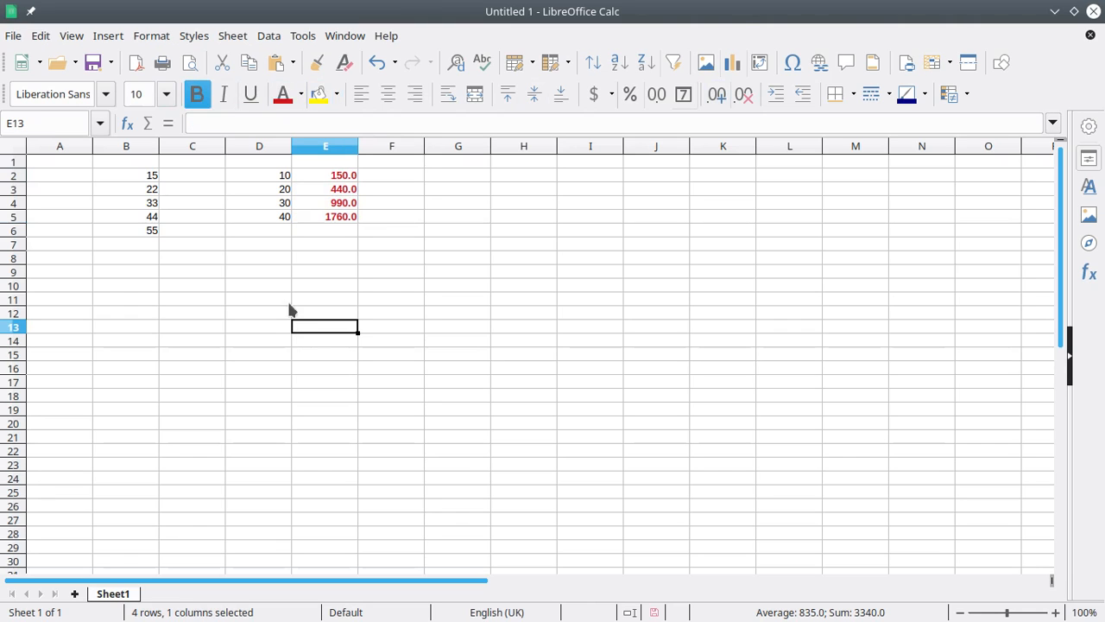
Try the range formula =D2:D5 in cell D6 and clear the cell again
{"action": "left_click", "coordinate": [270, 233]}
{"action": "type", "text": "="}
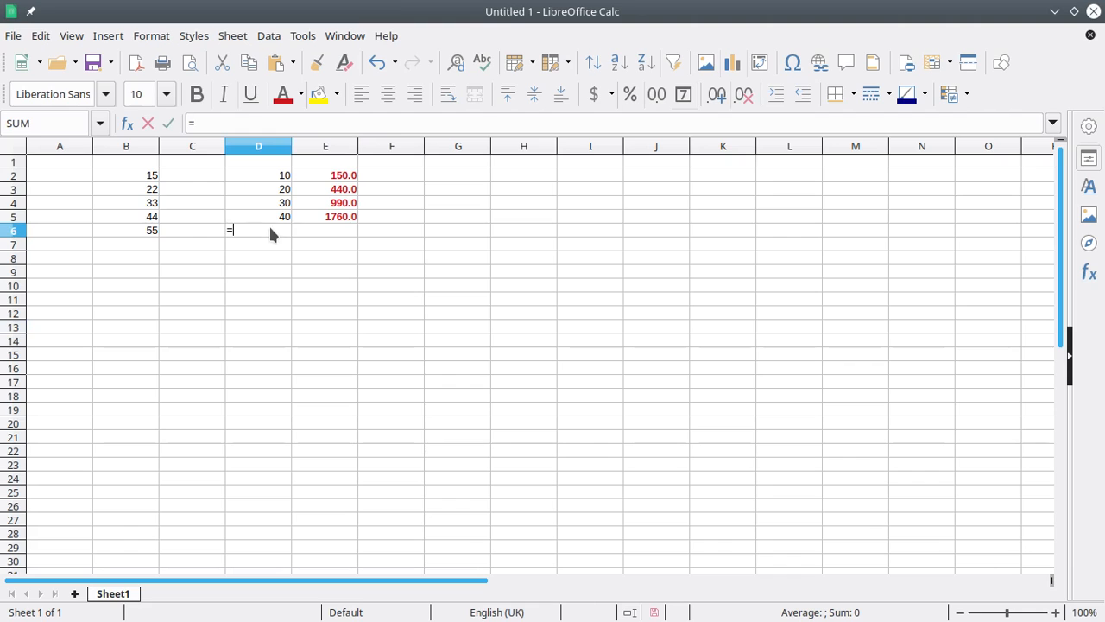
{"action": "left_click", "coordinate": [275, 177]}
{"action": "left_click_drag", "start_coordinate": [276, 179], "coordinate": [278, 218]}
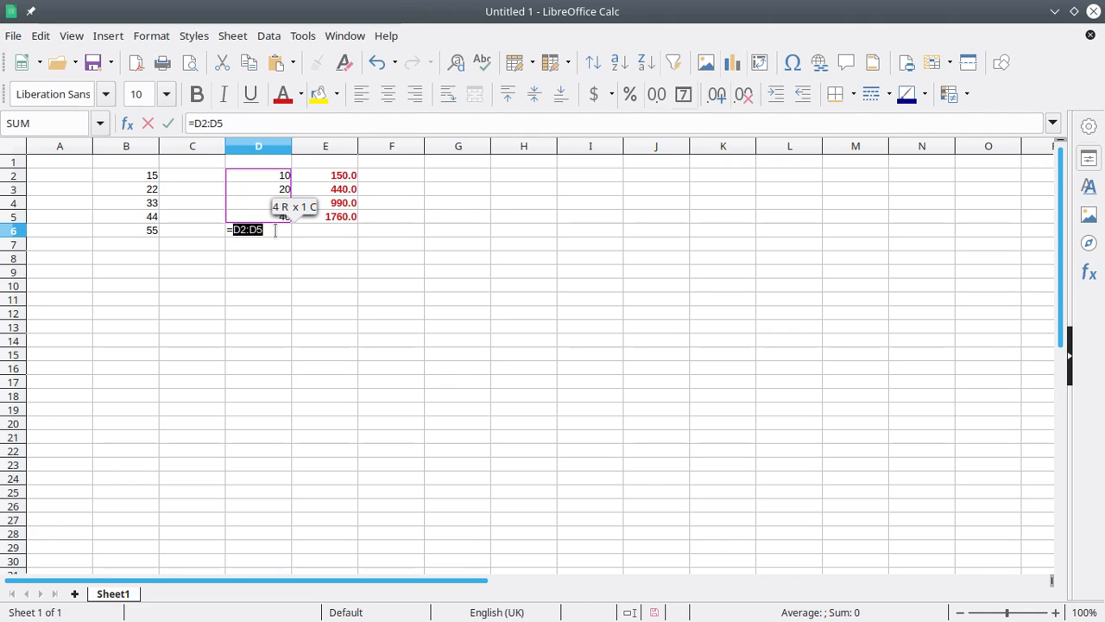
{"action": "key", "text": "Return"}
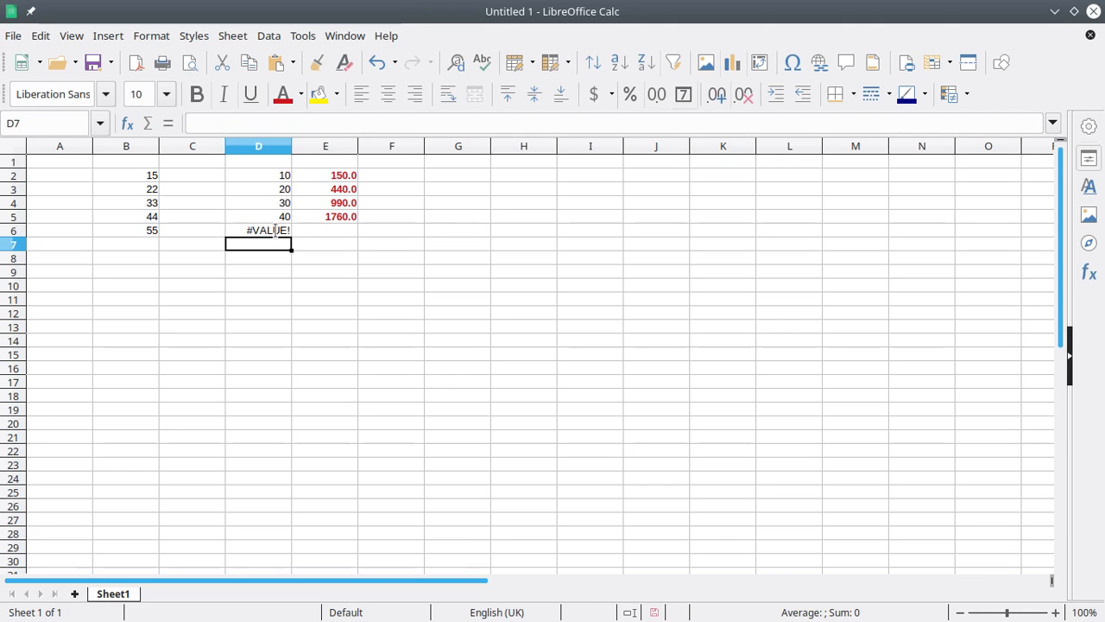
{"action": "left_click", "coordinate": [276, 230]}
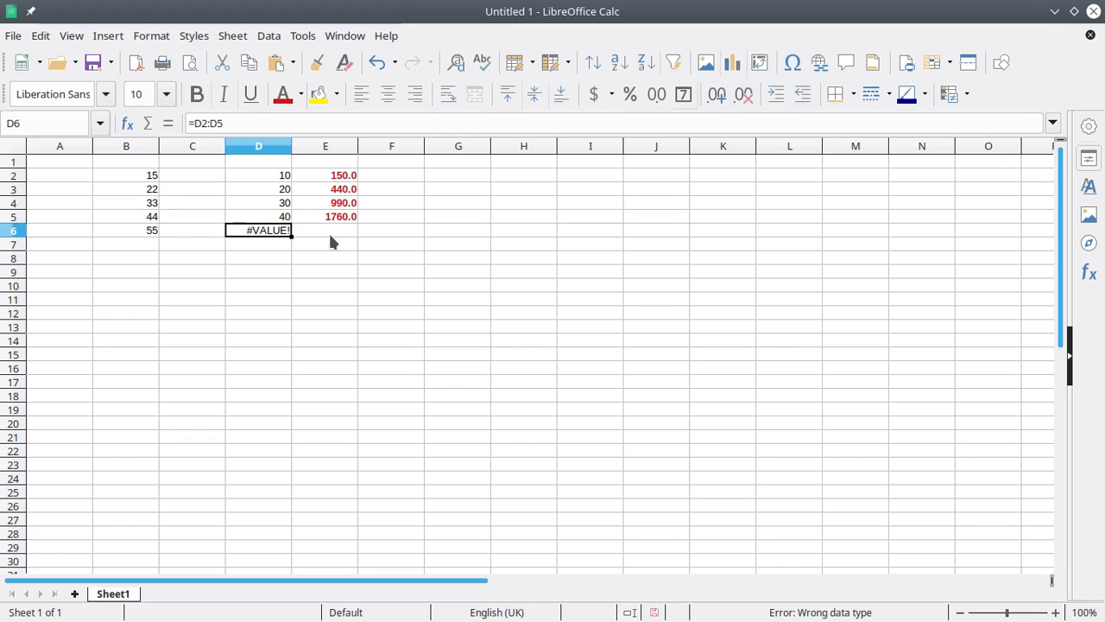
{"action": "key", "text": "Delete"}
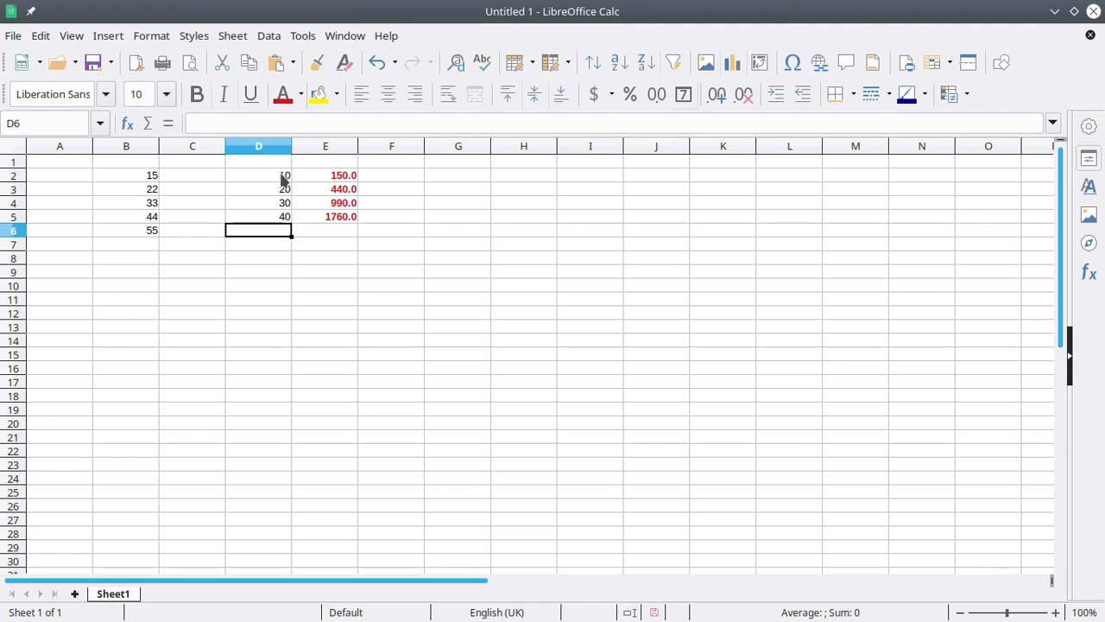
Start inserting a chart based on the cell range D2:E5
{"action": "left_click", "coordinate": [284, 177]}
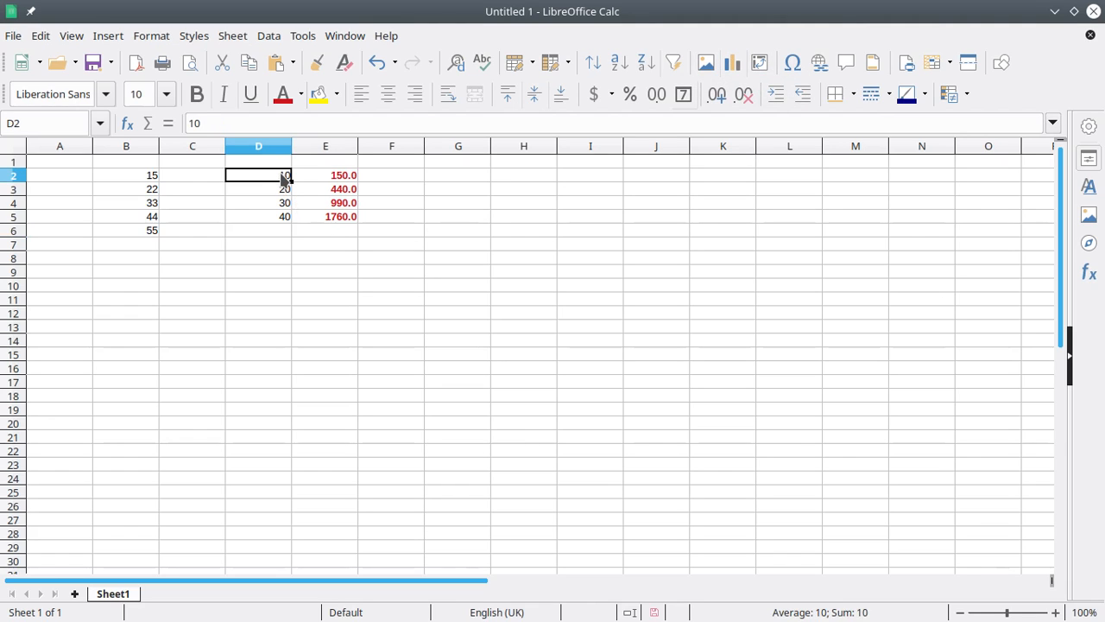
{"action": "key", "text": "shift+Down"}
{"action": "key", "text": "shift+Down"}
{"action": "key", "text": "shift+Down"}
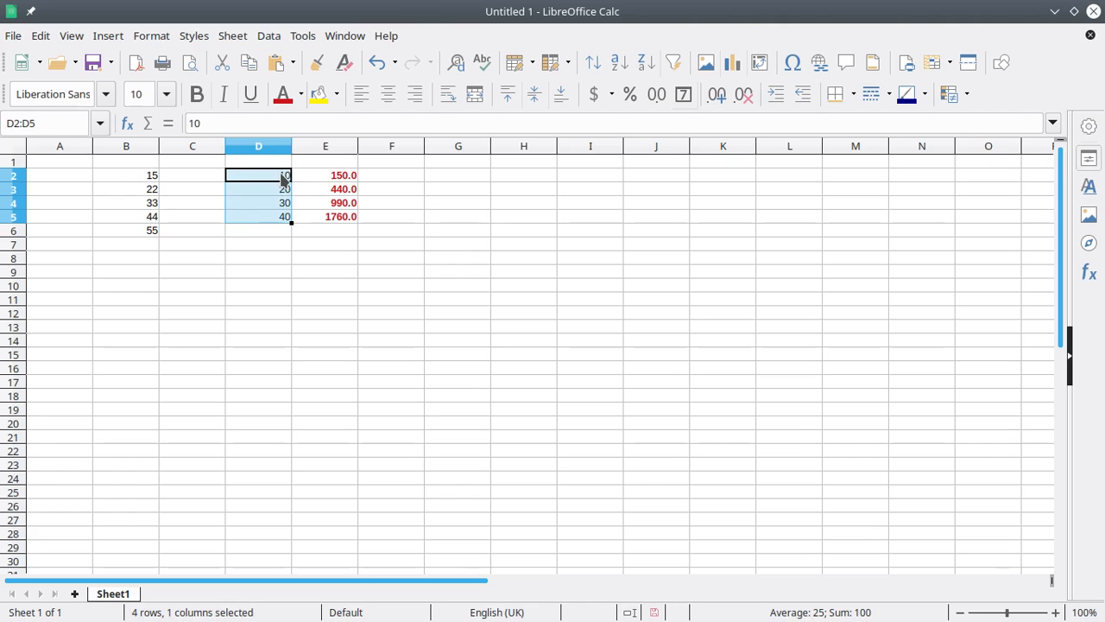
{"action": "key", "text": "shift+Right"}
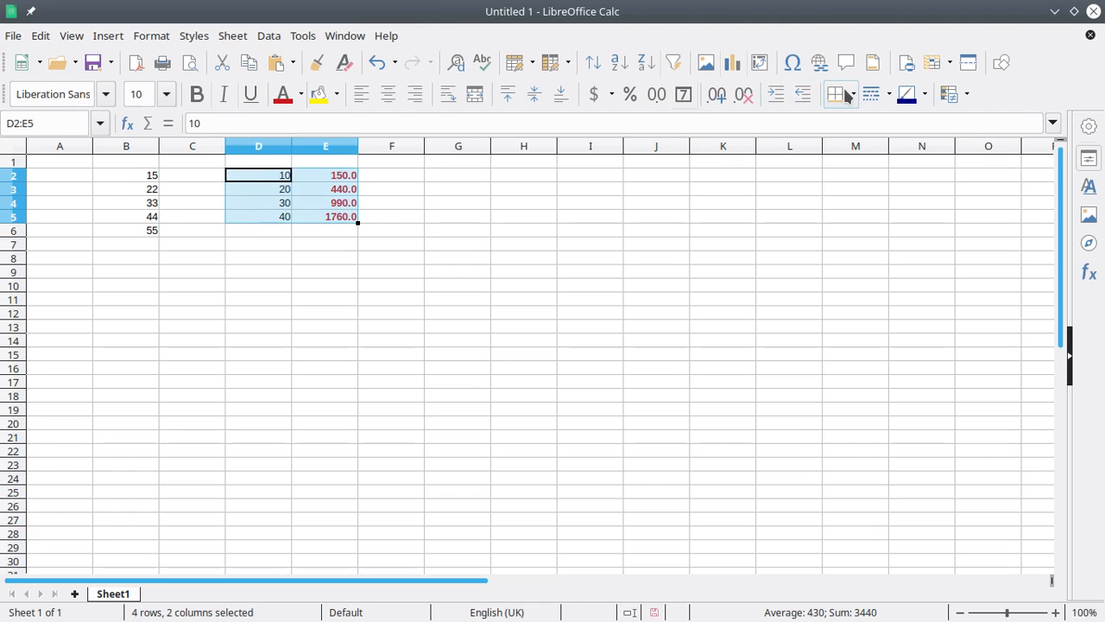
{"action": "left_click", "coordinate": [738, 65]}
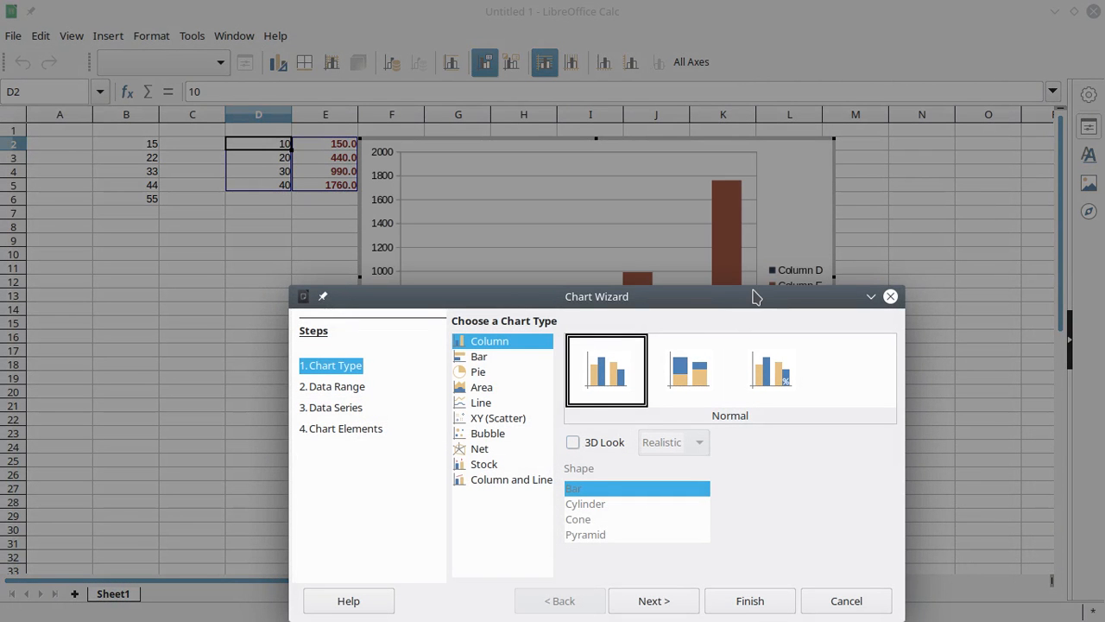
Preview the stacked and Percent Stacked column variants on the chart, keeping the Chart Wizard out of its way
{"action": "left_click_drag", "start_coordinate": [760, 299], "coordinate": [754, 167]}
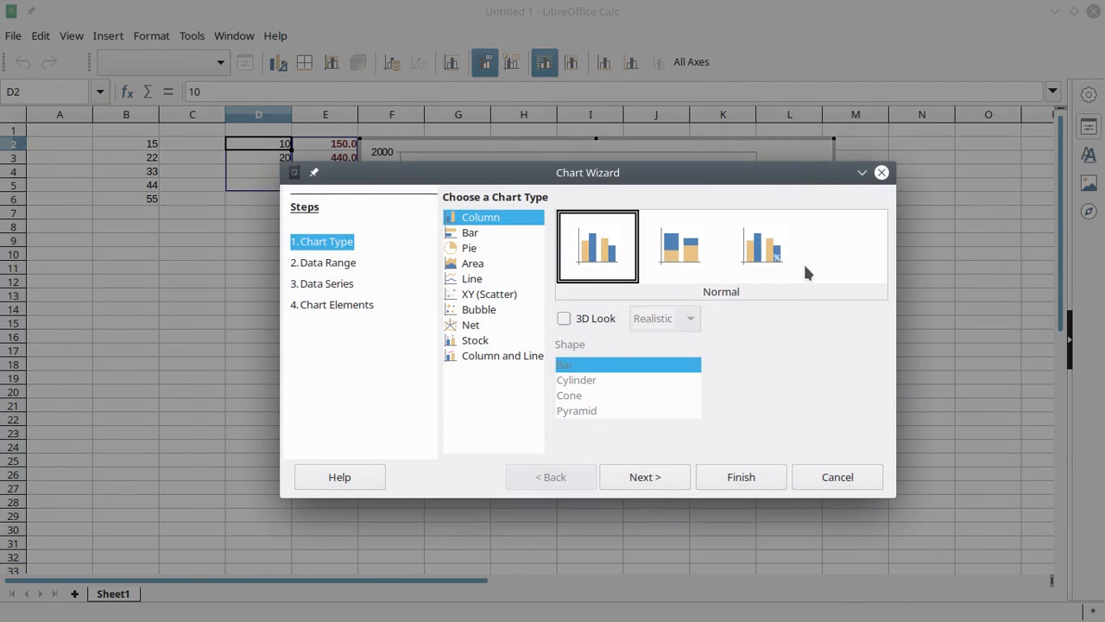
{"action": "left_click", "coordinate": [771, 269]}
{"action": "left_click_drag", "start_coordinate": [501, 173], "coordinate": [411, 310]}
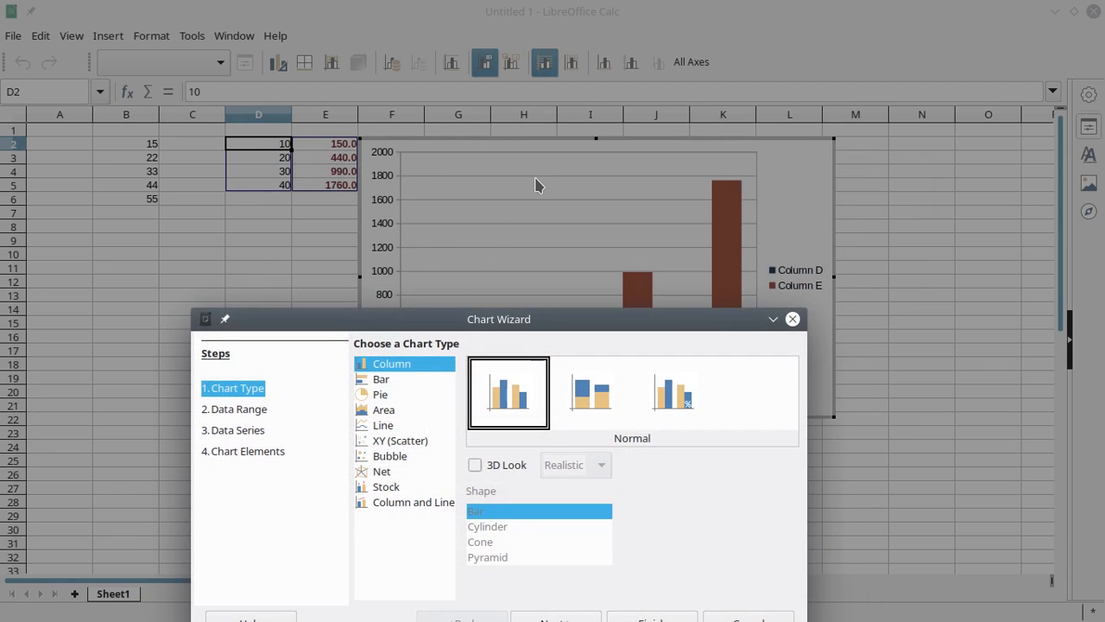
{"action": "left_click_drag", "start_coordinate": [445, 319], "coordinate": [181, 339]}
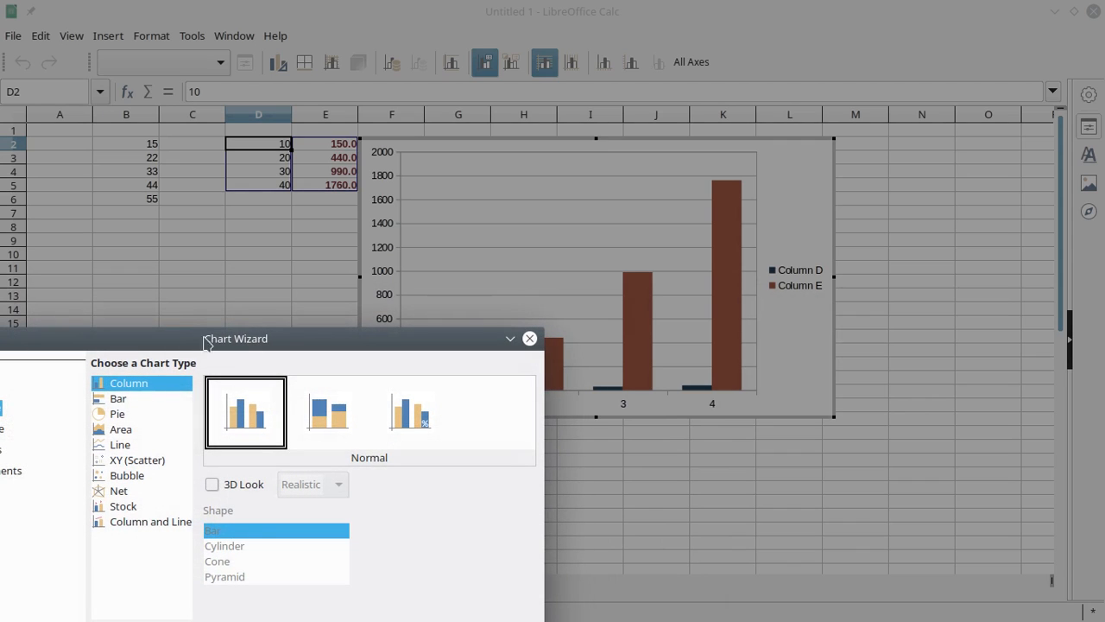
{"action": "left_click", "coordinate": [337, 404]}
{"action": "left_click", "coordinate": [410, 410]}
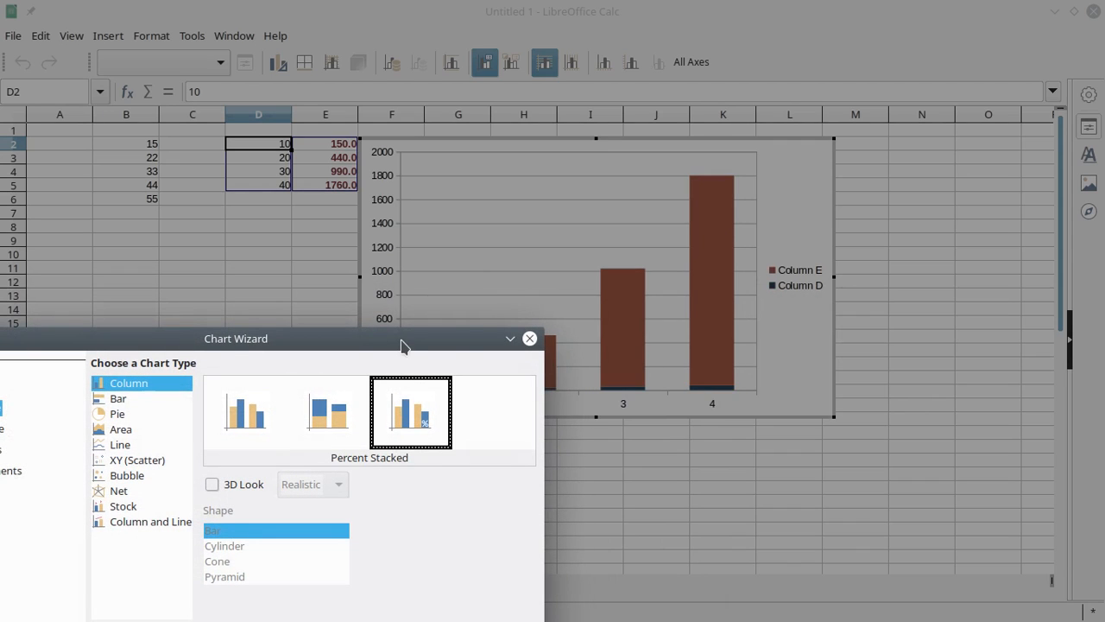
{"action": "left_click_drag", "start_coordinate": [402, 345], "coordinate": [611, 144]}
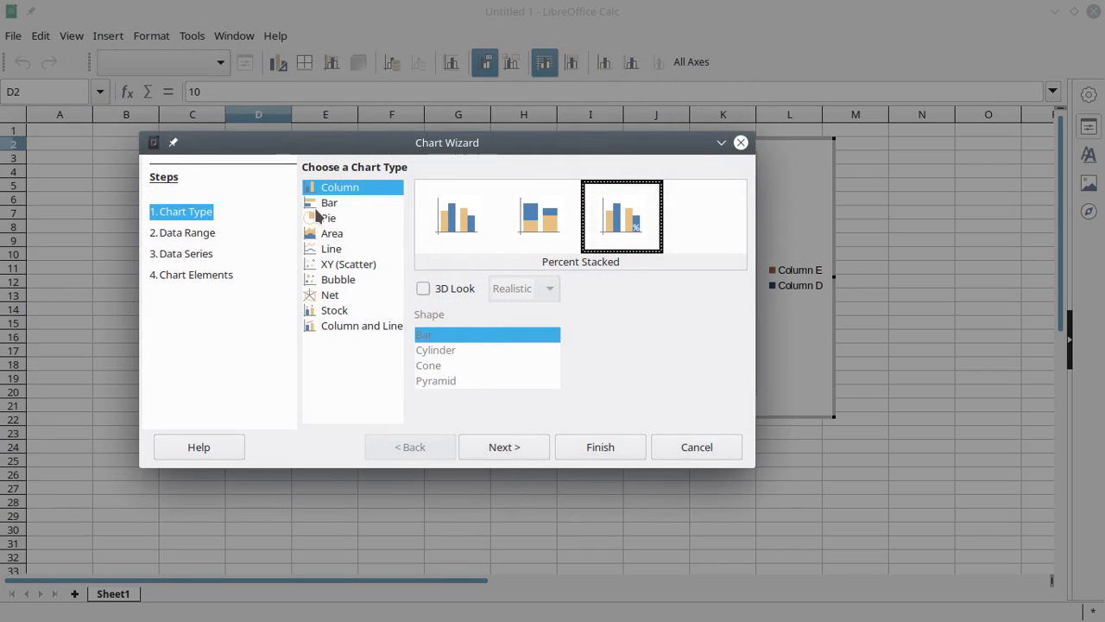
Go through the available chart types and choose Column and Line with the Columns and Lines variant
{"action": "left_click", "coordinate": [317, 206]}
{"action": "left_click", "coordinate": [317, 220]}
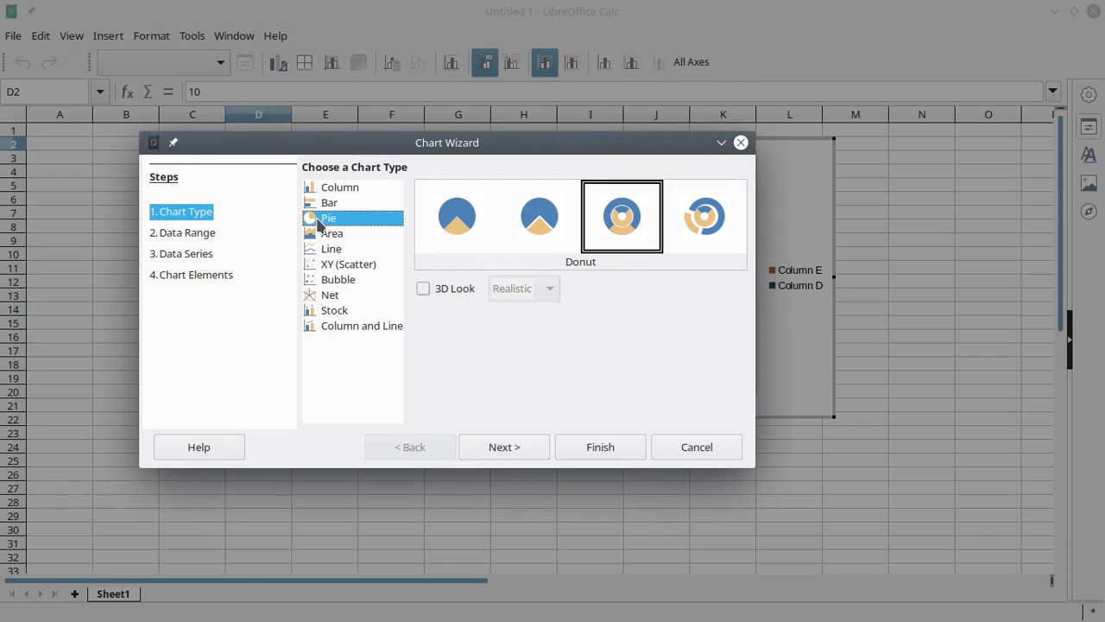
{"action": "left_click", "coordinate": [325, 234]}
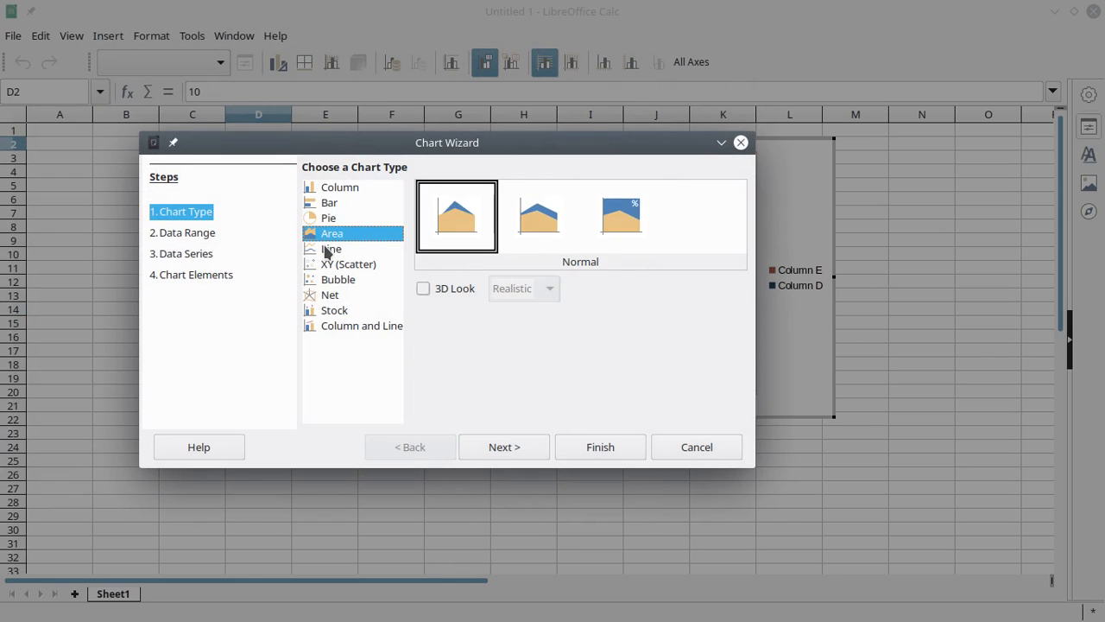
{"action": "left_click", "coordinate": [328, 249]}
{"action": "left_click", "coordinate": [330, 266]}
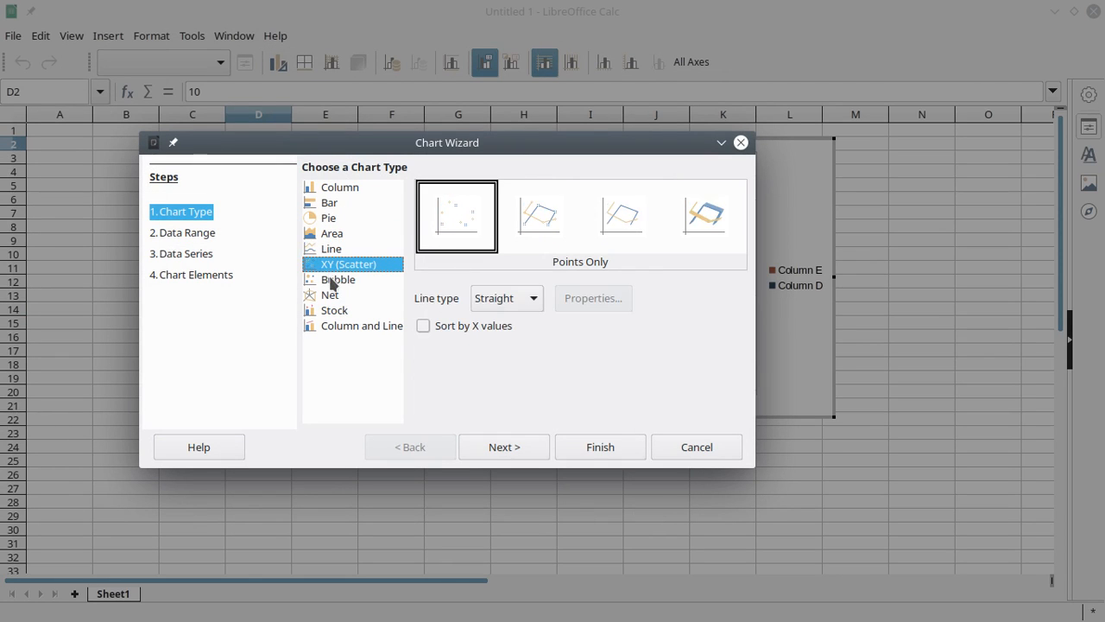
{"action": "left_click", "coordinate": [334, 284]}
{"action": "left_click", "coordinate": [335, 296]}
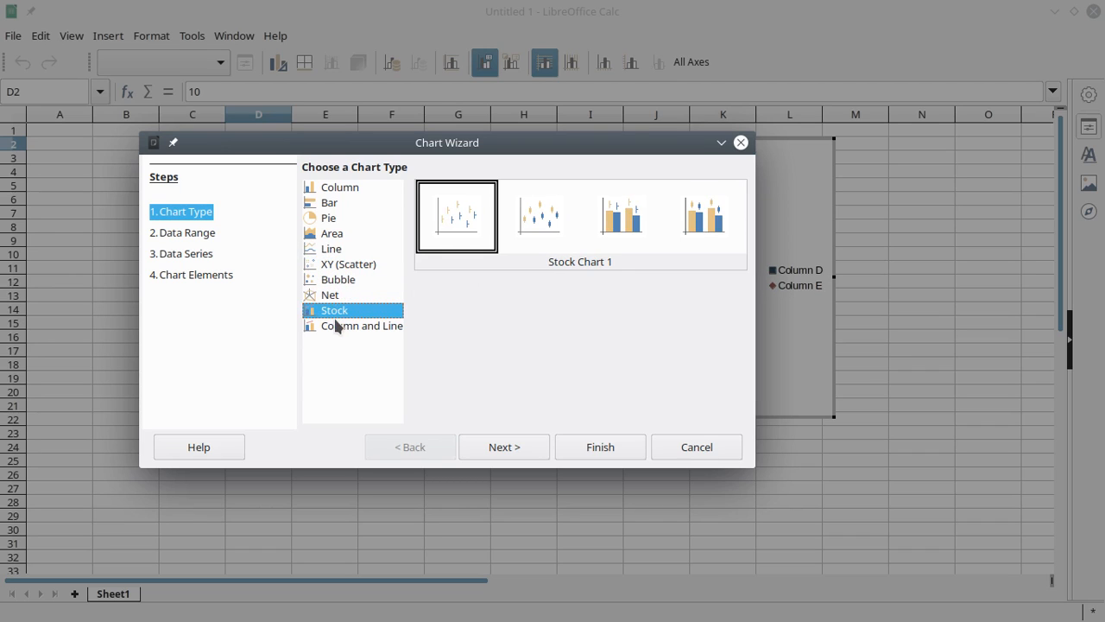
{"action": "left_click", "coordinate": [337, 325]}
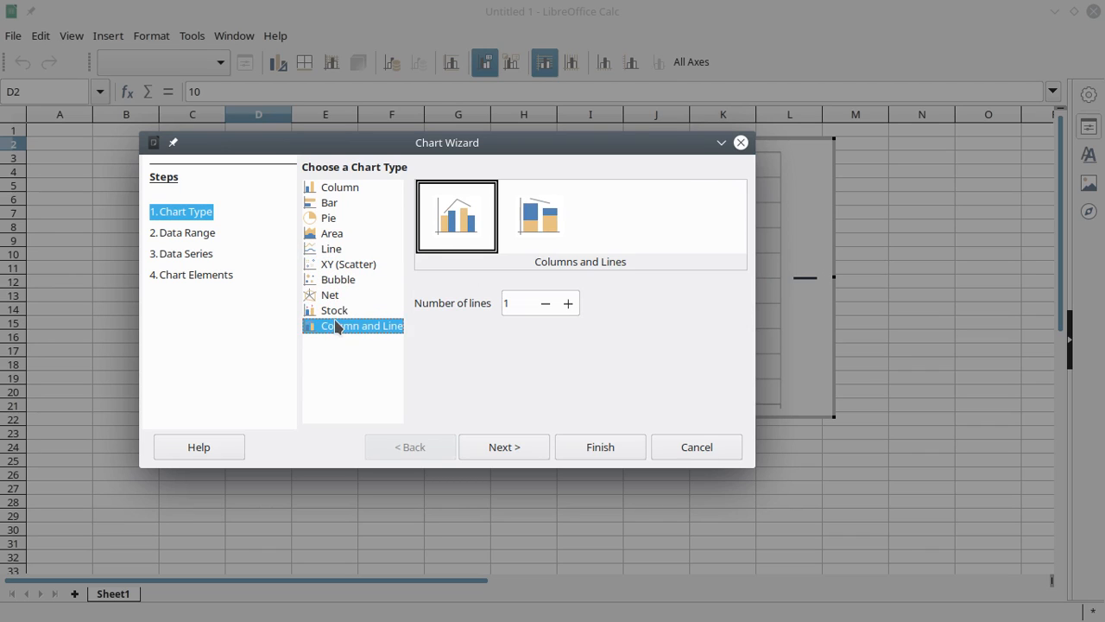
Review the data range, data series and chart element settings, and finish creating the chart
{"action": "left_click", "coordinate": [209, 235]}
{"action": "left_click", "coordinate": [211, 257]}
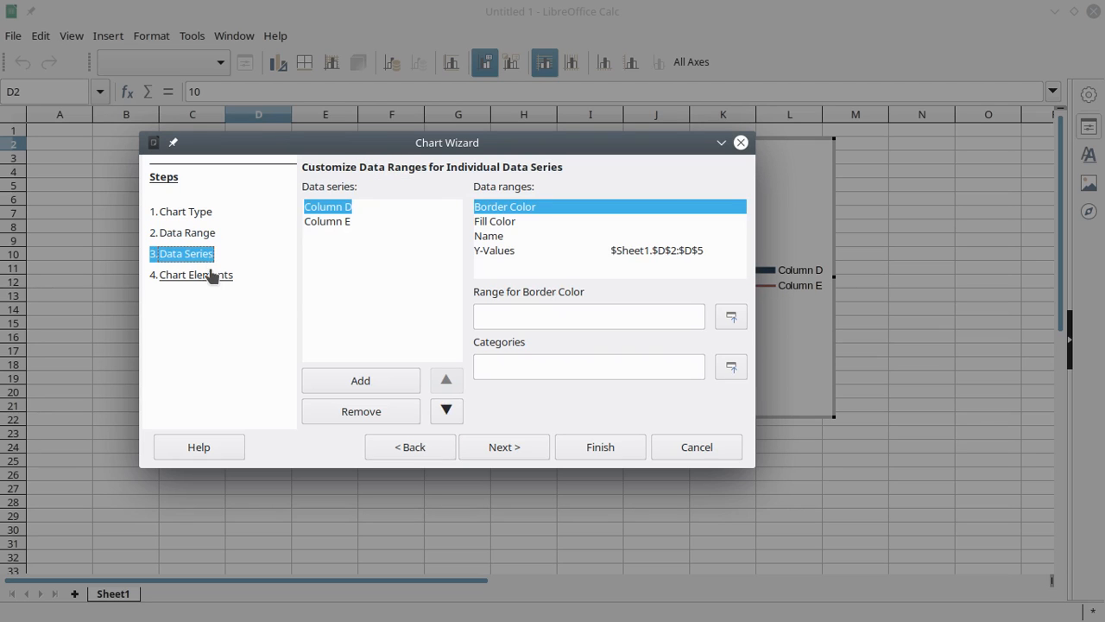
{"action": "left_click", "coordinate": [216, 277]}
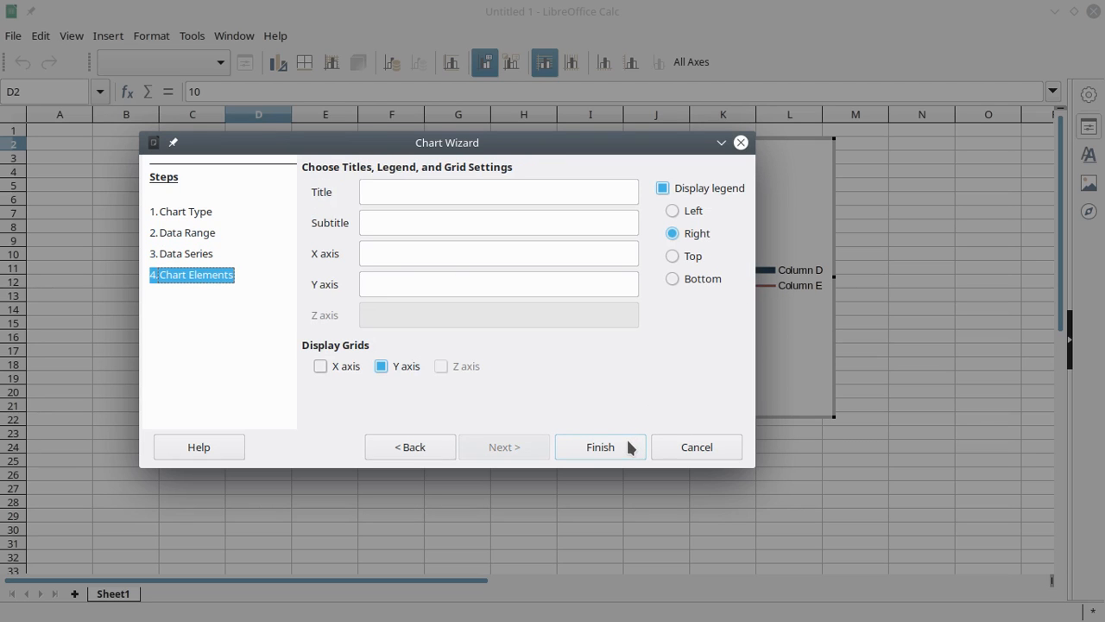
{"action": "left_click", "coordinate": [600, 446]}
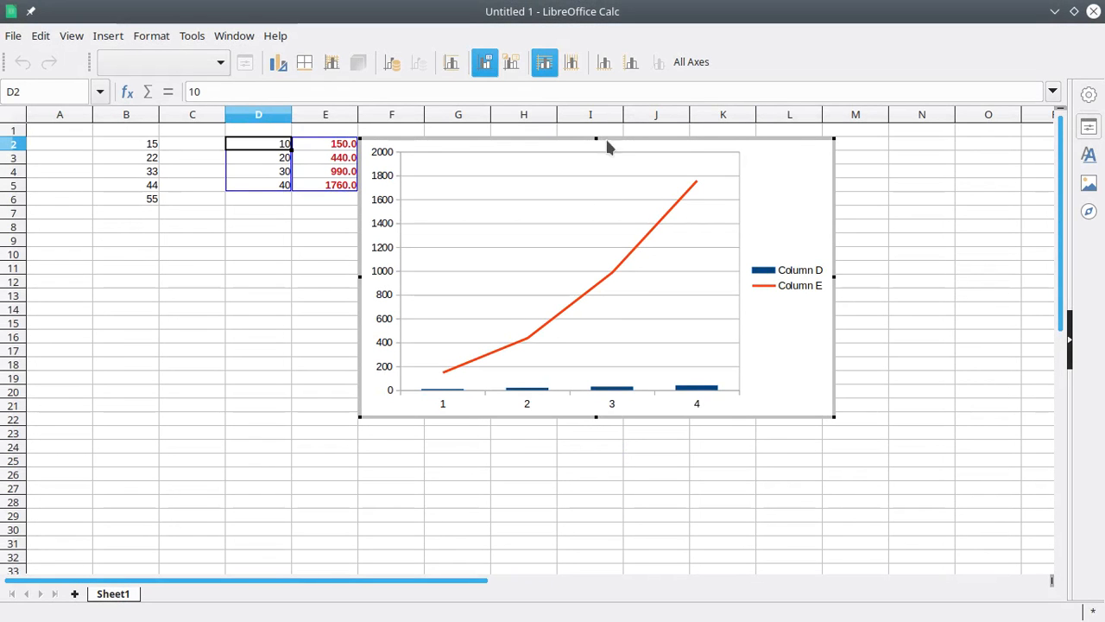
Move the chart away from the data so that it starts at about cell H6
{"action": "left_click", "coordinate": [793, 161]}
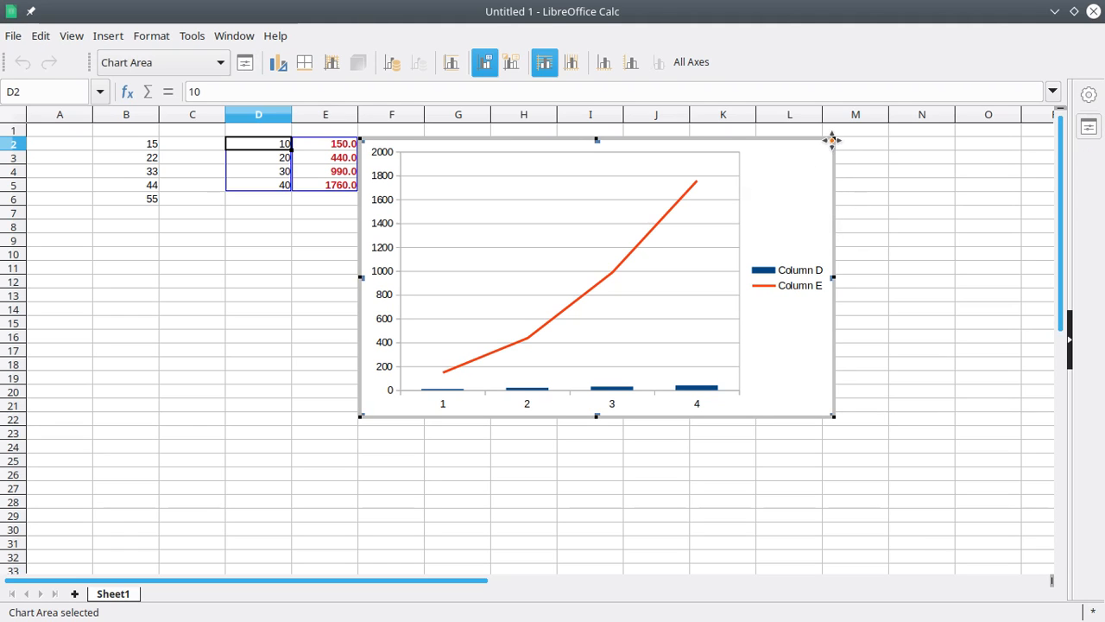
{"action": "left_click_drag", "start_coordinate": [832, 139], "coordinate": [874, 139]}
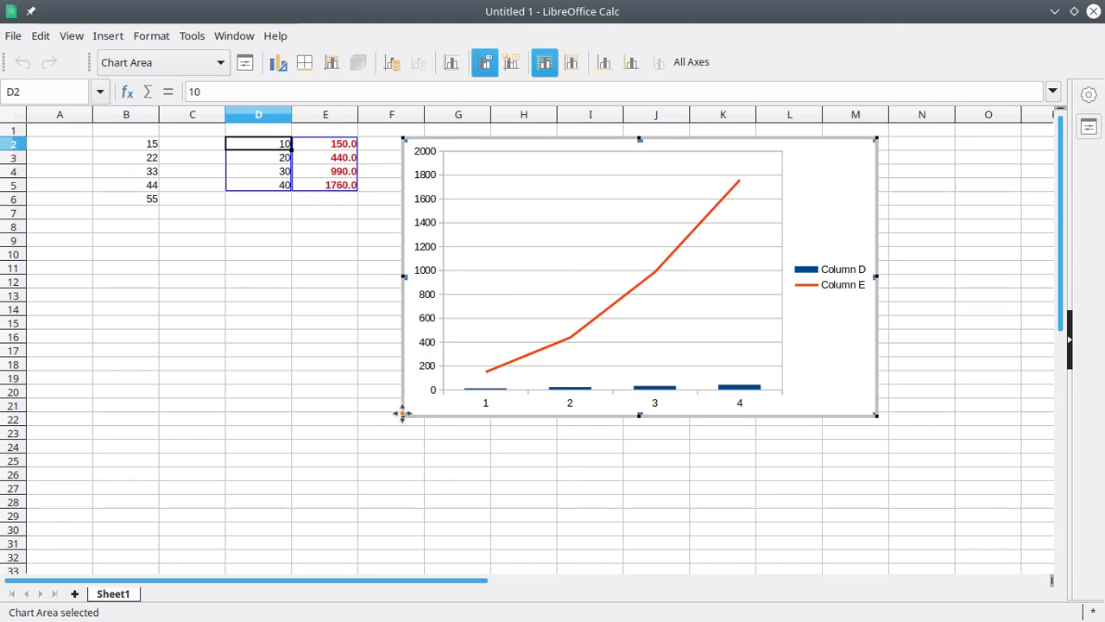
{"action": "left_click_drag", "start_coordinate": [401, 415], "coordinate": [490, 465]}
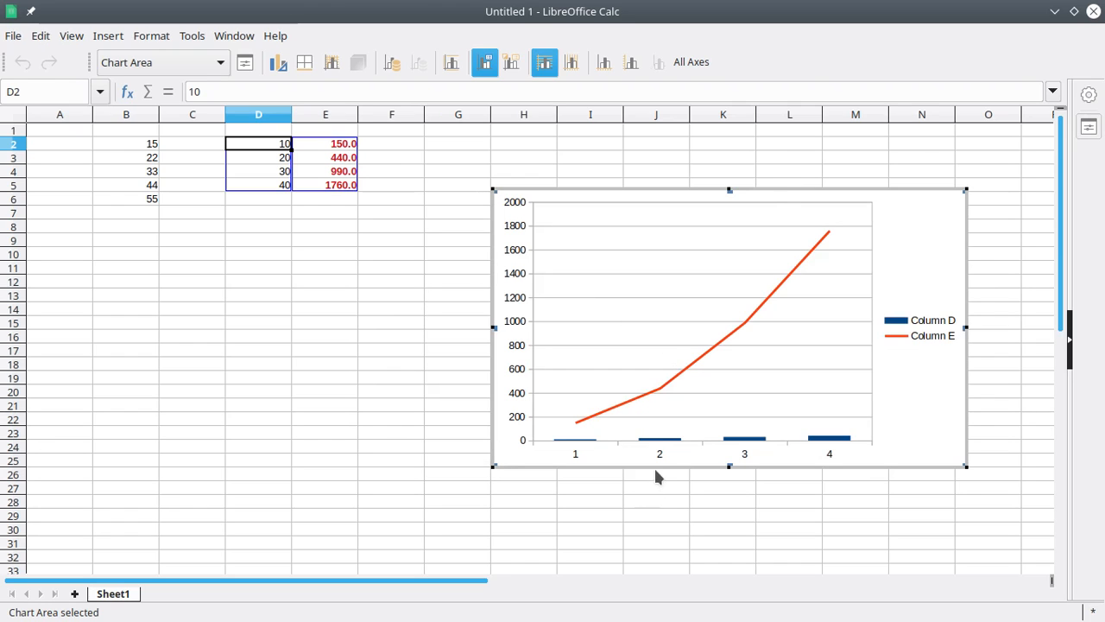
Add data labels to the Column D series in the chart
{"action": "right_click", "coordinate": [658, 439]}
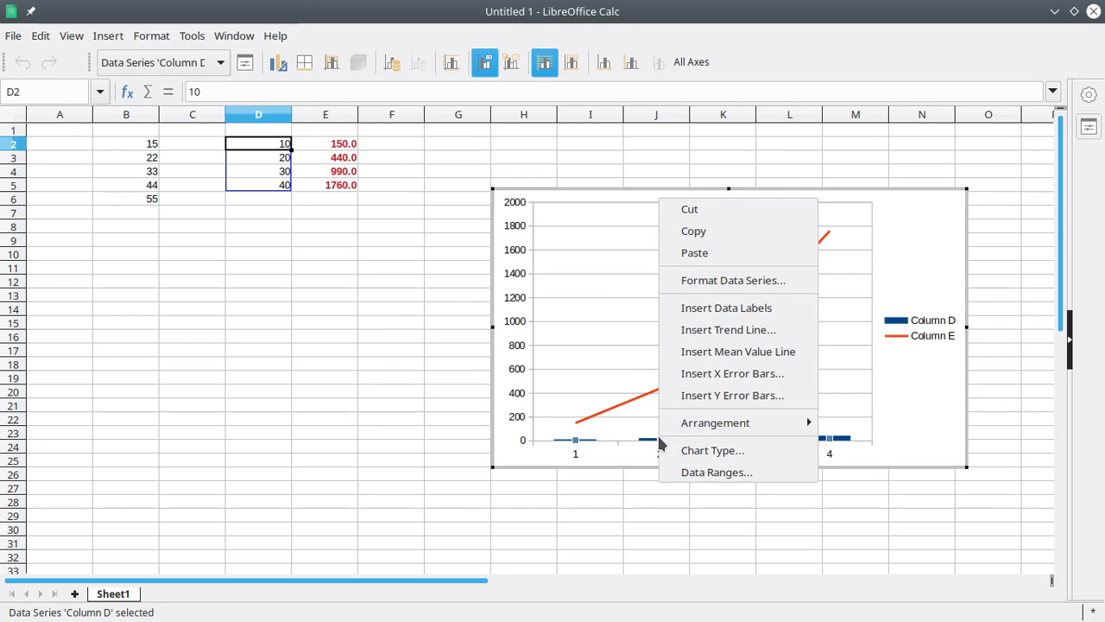
{"action": "mouse_move", "coordinate": [691, 426]}
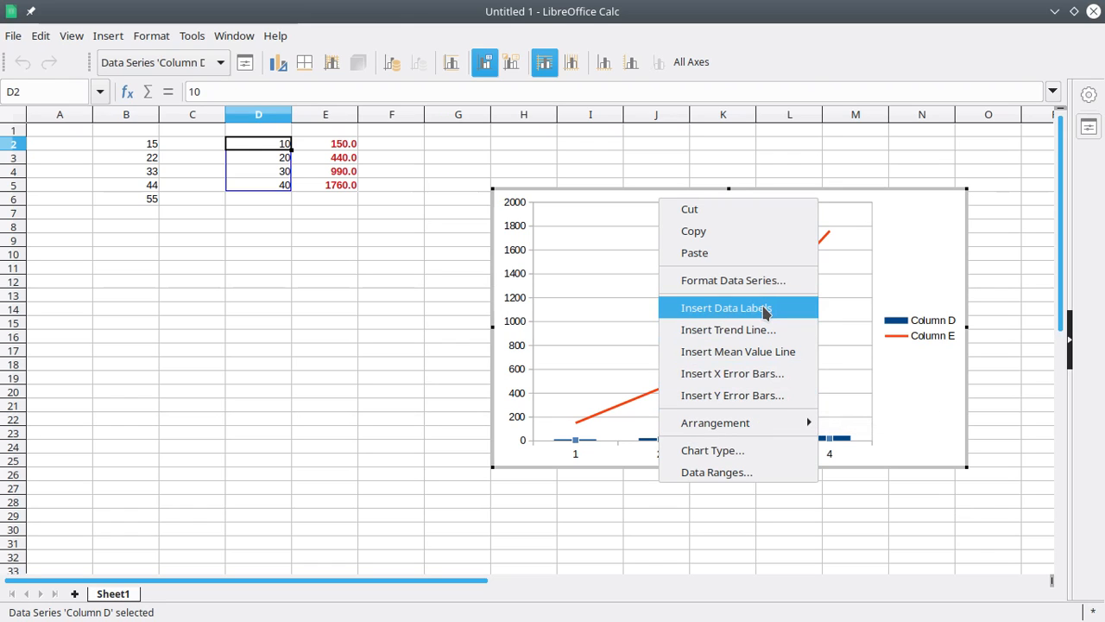
{"action": "left_click", "coordinate": [763, 309]}
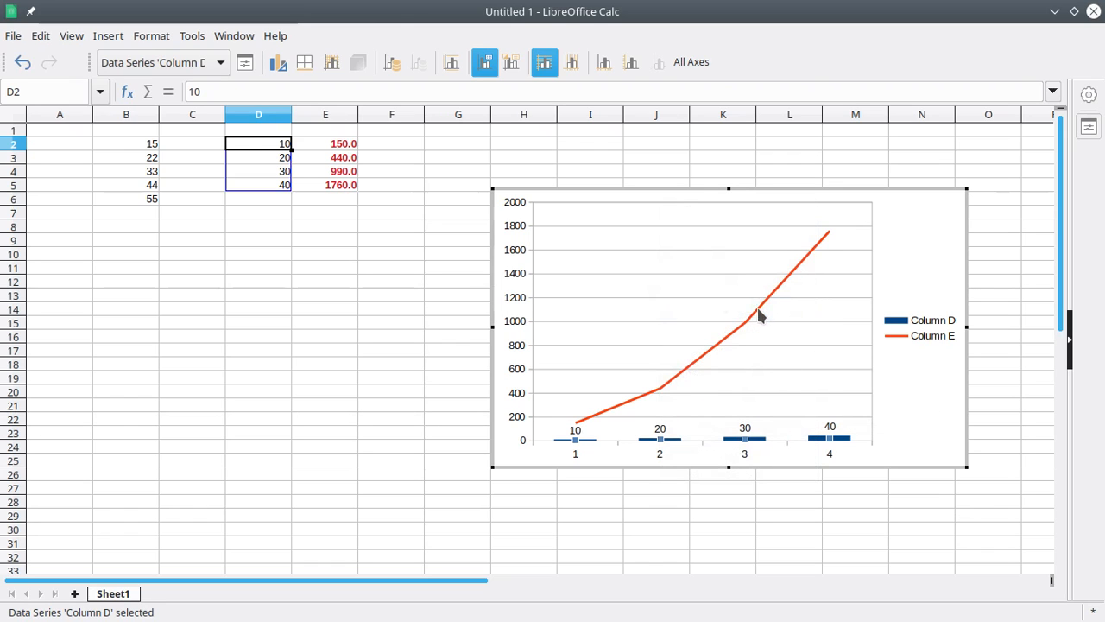
Remove the primary Y axis from the chart
{"action": "right_click", "coordinate": [581, 294]}
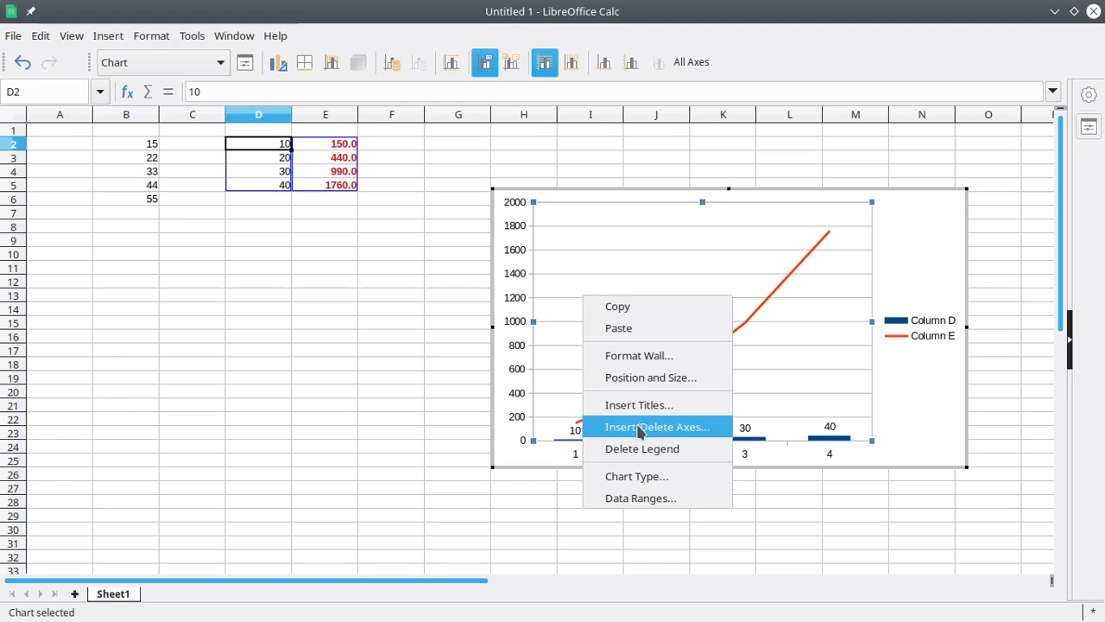
{"action": "left_click", "coordinate": [639, 427]}
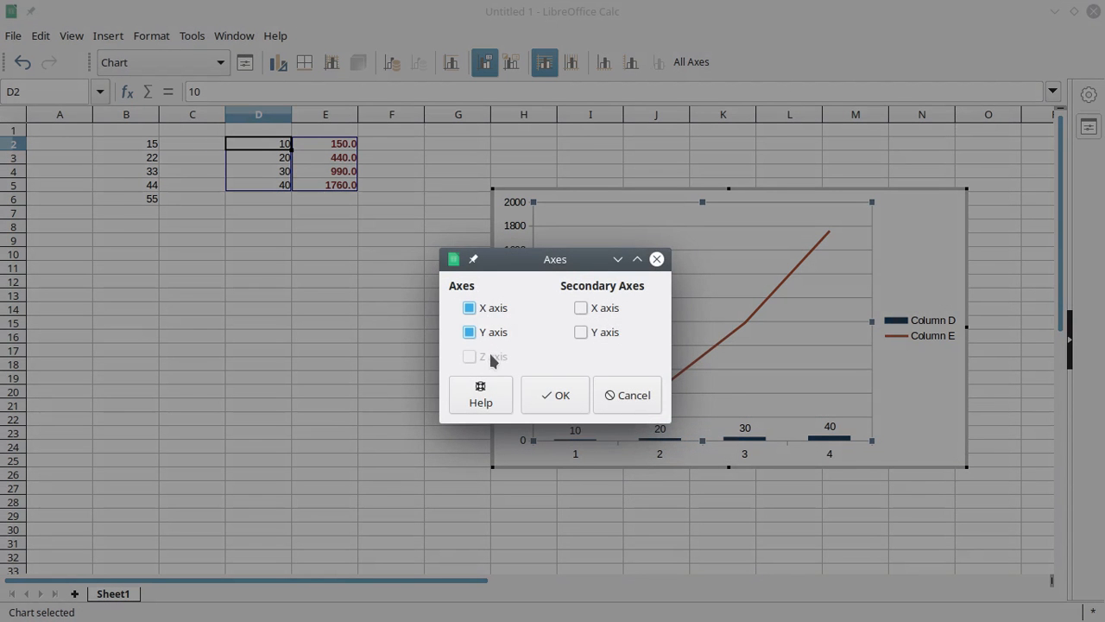
{"action": "left_click", "coordinate": [469, 333]}
{"action": "left_click", "coordinate": [564, 393]}
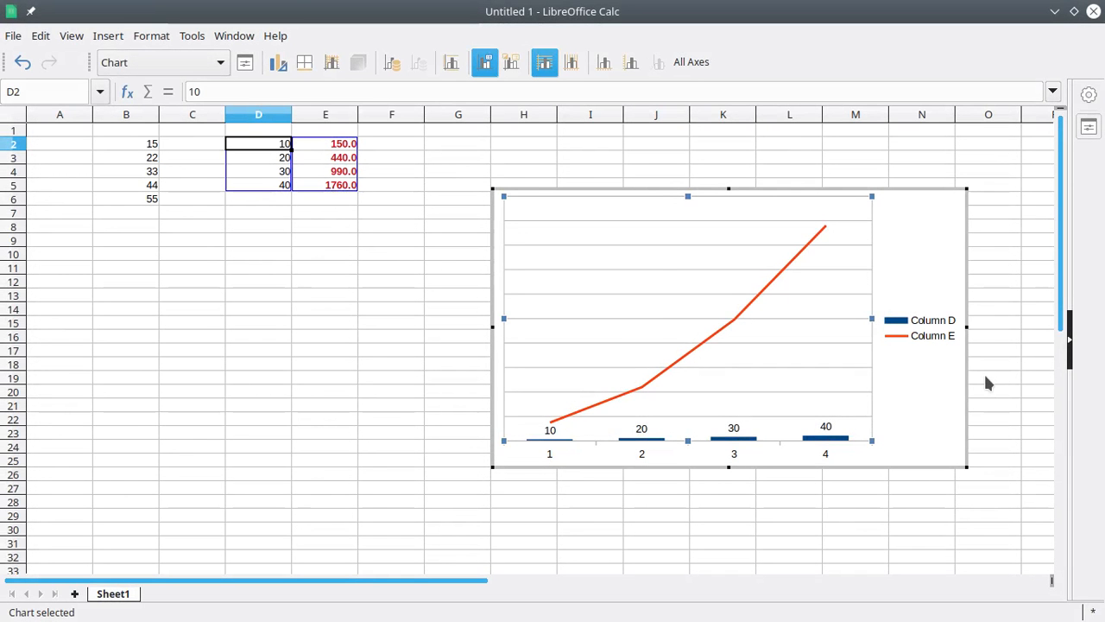
Try to delete the whole chart by removing its chart area
{"action": "left_click", "coordinate": [908, 230]}
{"action": "key", "text": "Delete"}
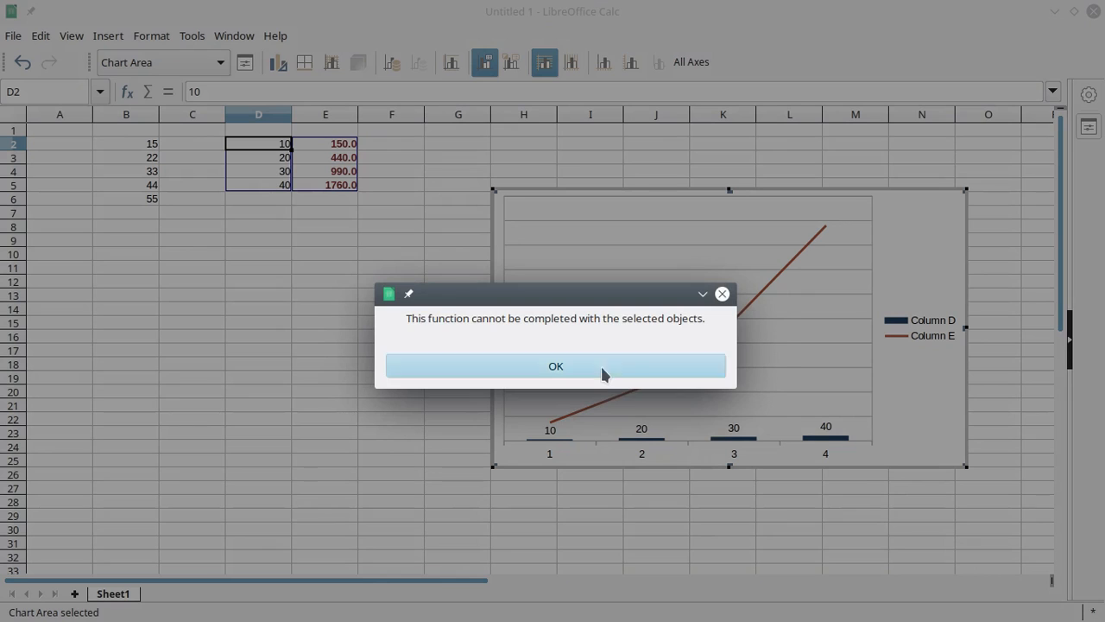
{"action": "left_click", "coordinate": [603, 370]}
{"action": "right_click", "coordinate": [910, 268]}
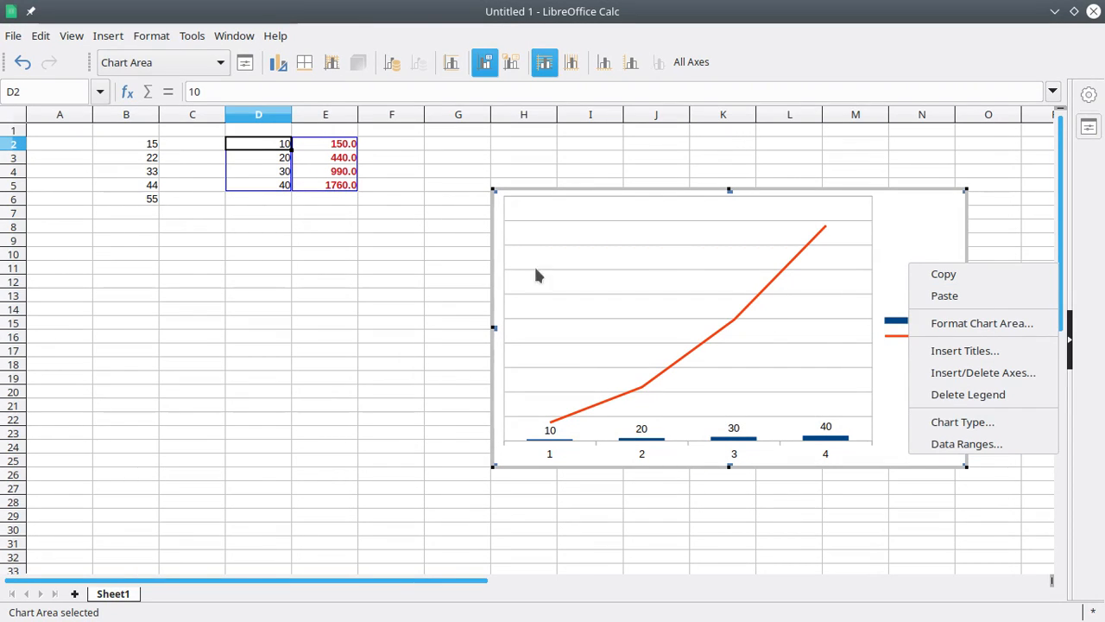
{"action": "key", "text": "Escape"}
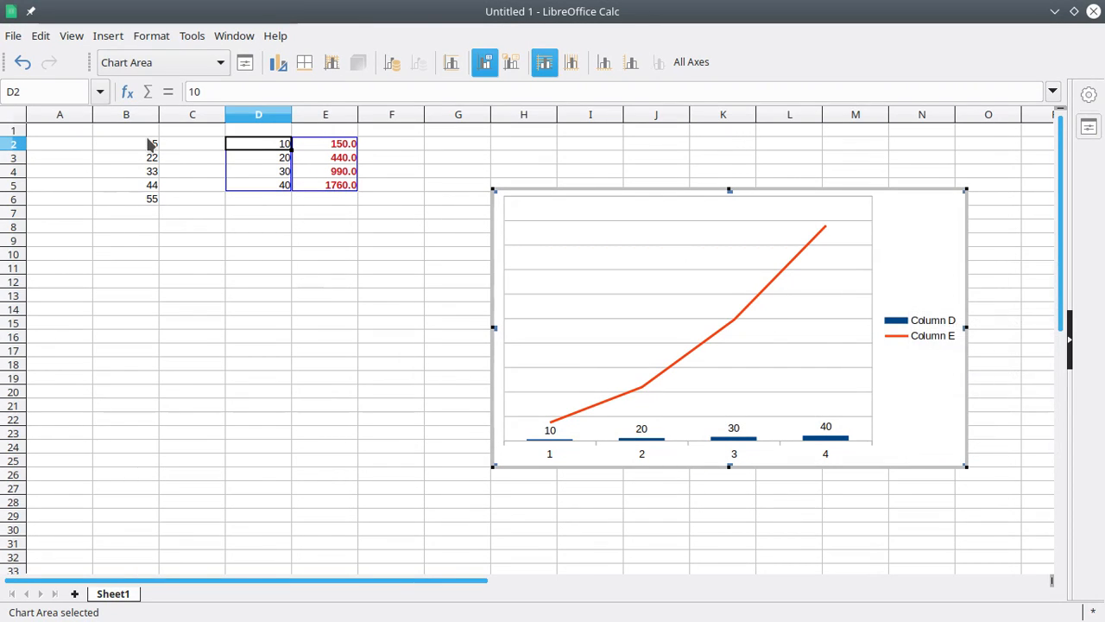
{"action": "left_click", "coordinate": [148, 144]}
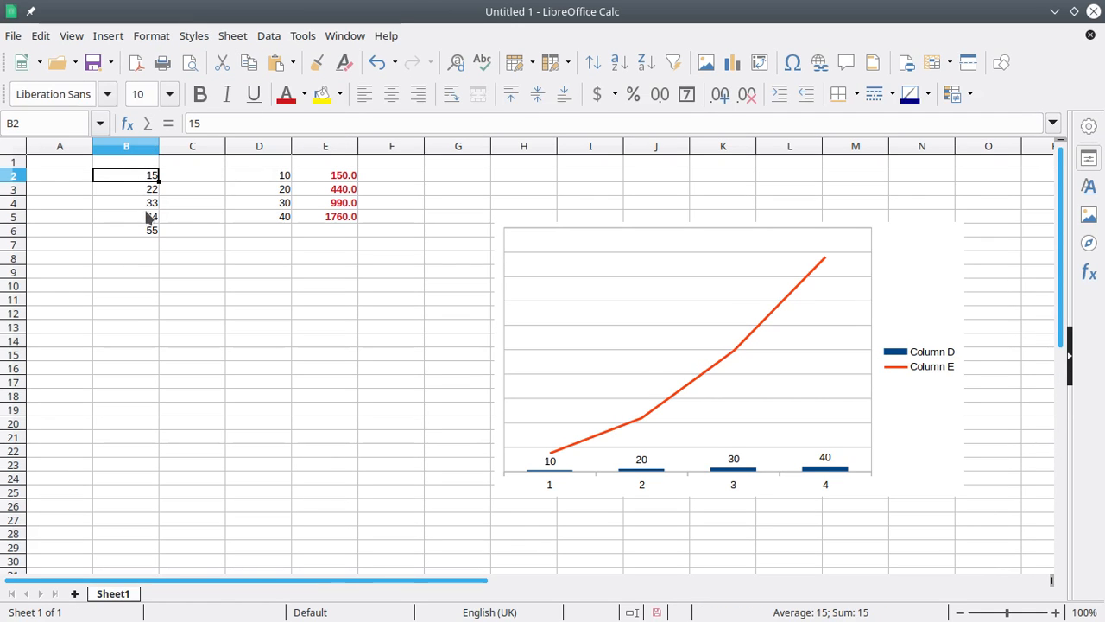
{"action": "left_click", "coordinate": [148, 128]}
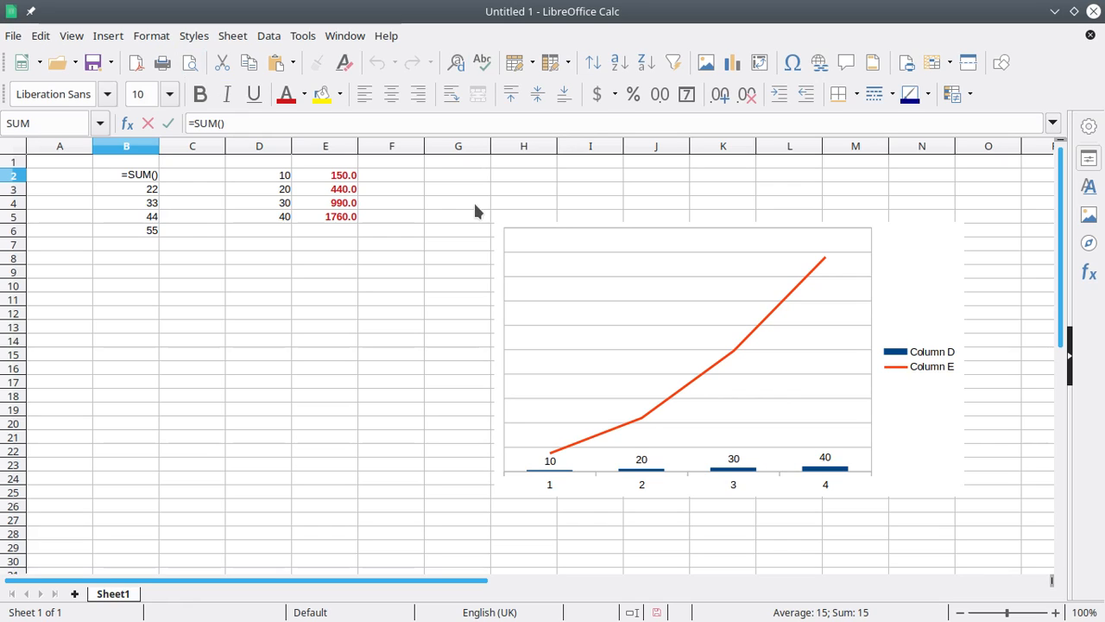
{"action": "left_click", "coordinate": [146, 262]}
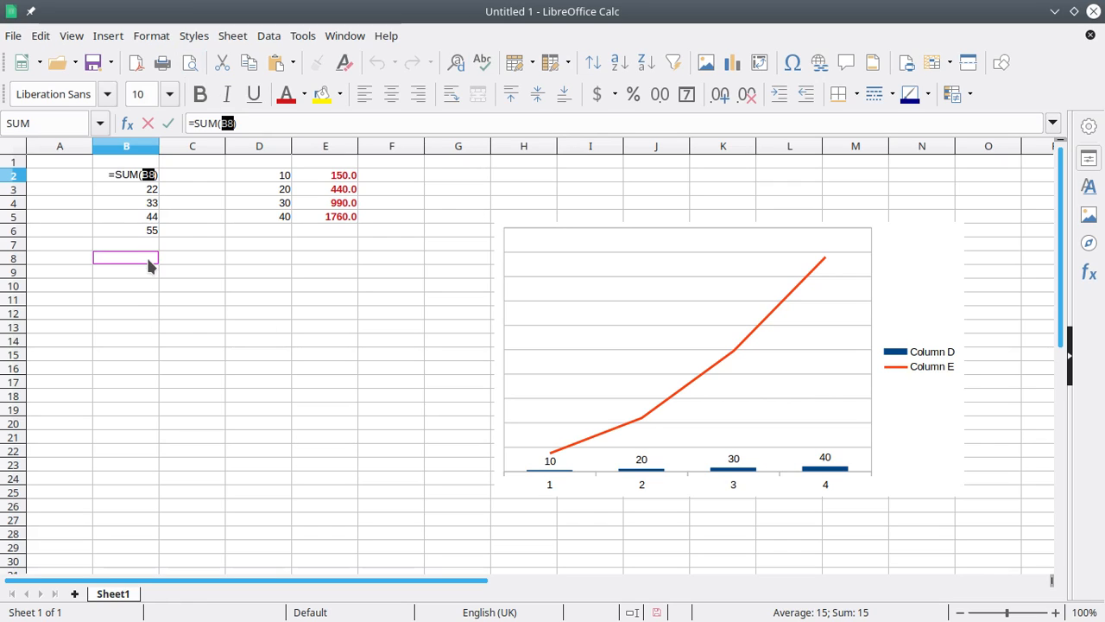
{"action": "key", "text": "BackSpace"}
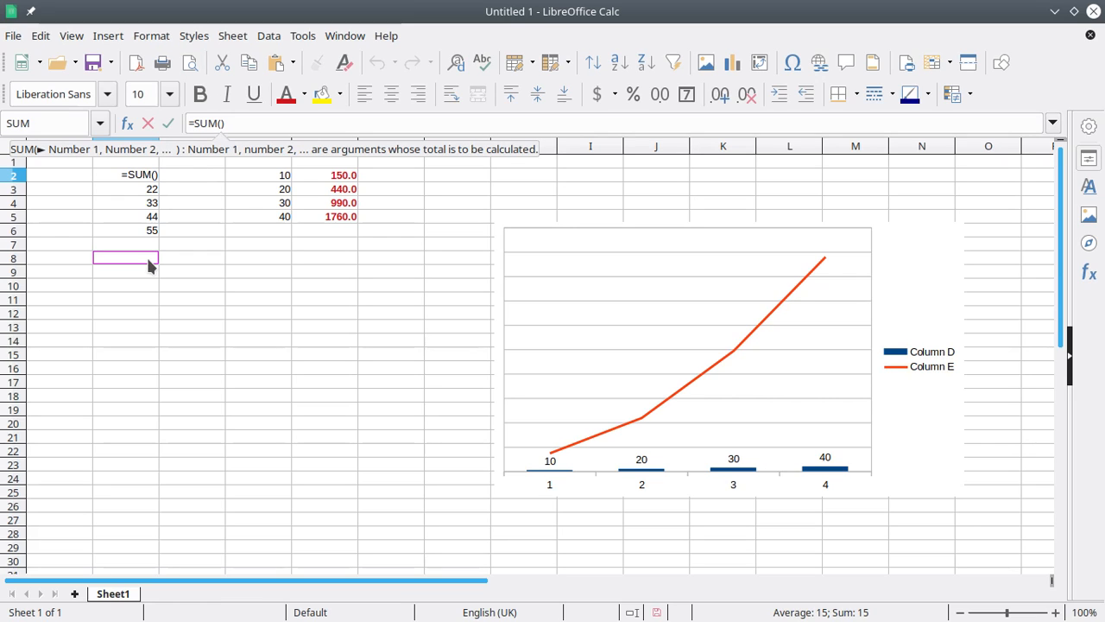
{"action": "left_click", "coordinate": [148, 124]}
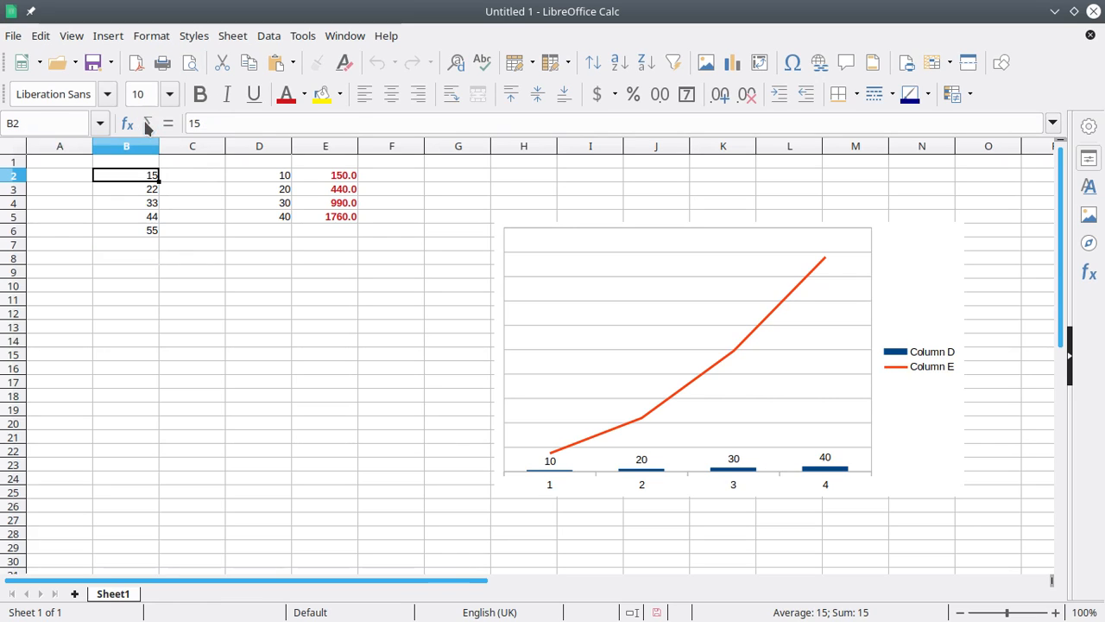
Total the range B2:B6 in cell B7 with the SUM function and check its formula
{"action": "left_click", "coordinate": [141, 245]}
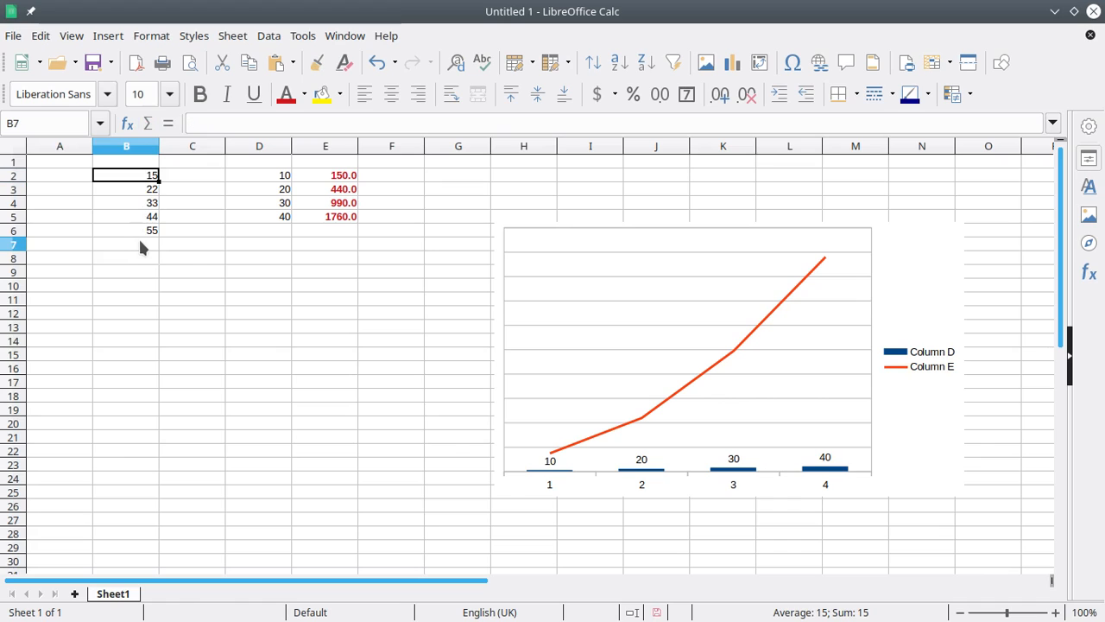
{"action": "left_click", "coordinate": [148, 123]}
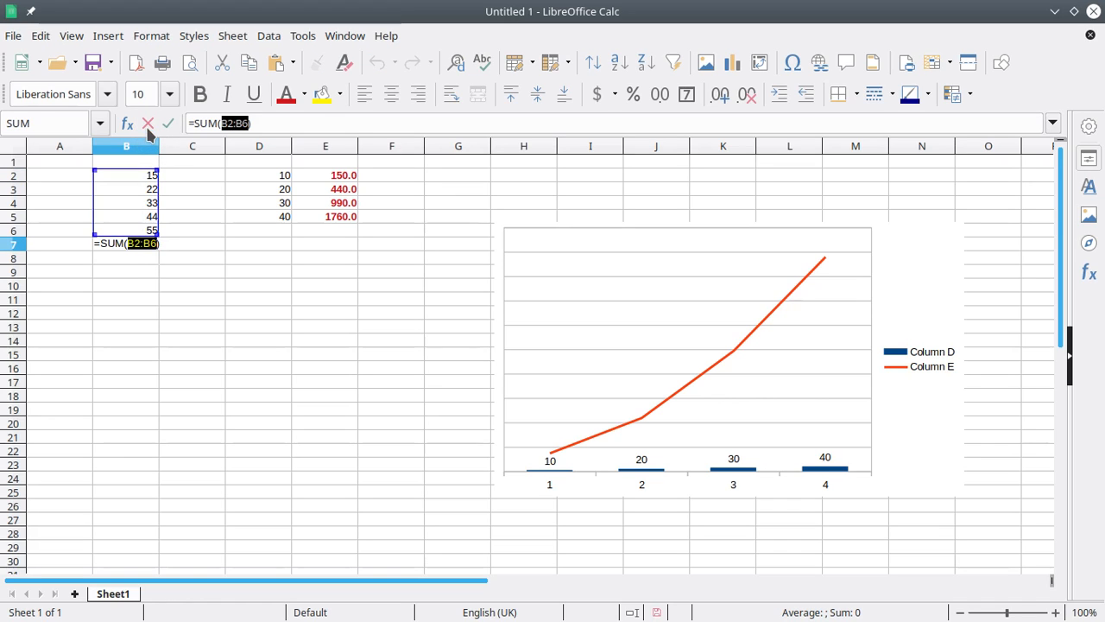
{"action": "key", "text": "Return"}
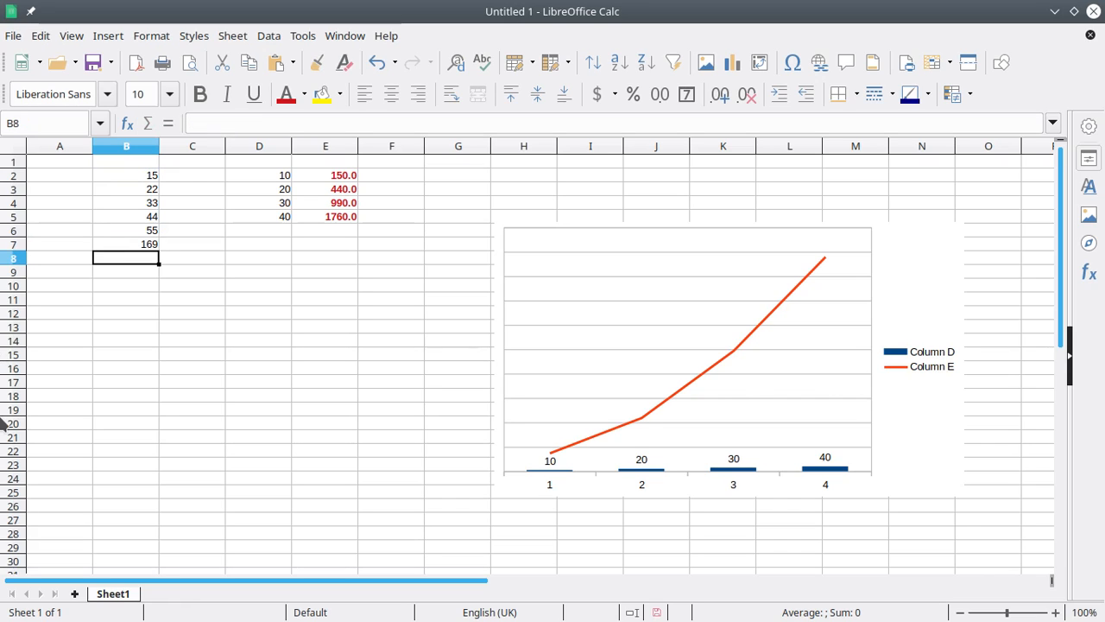
{"action": "left_click", "coordinate": [129, 248]}
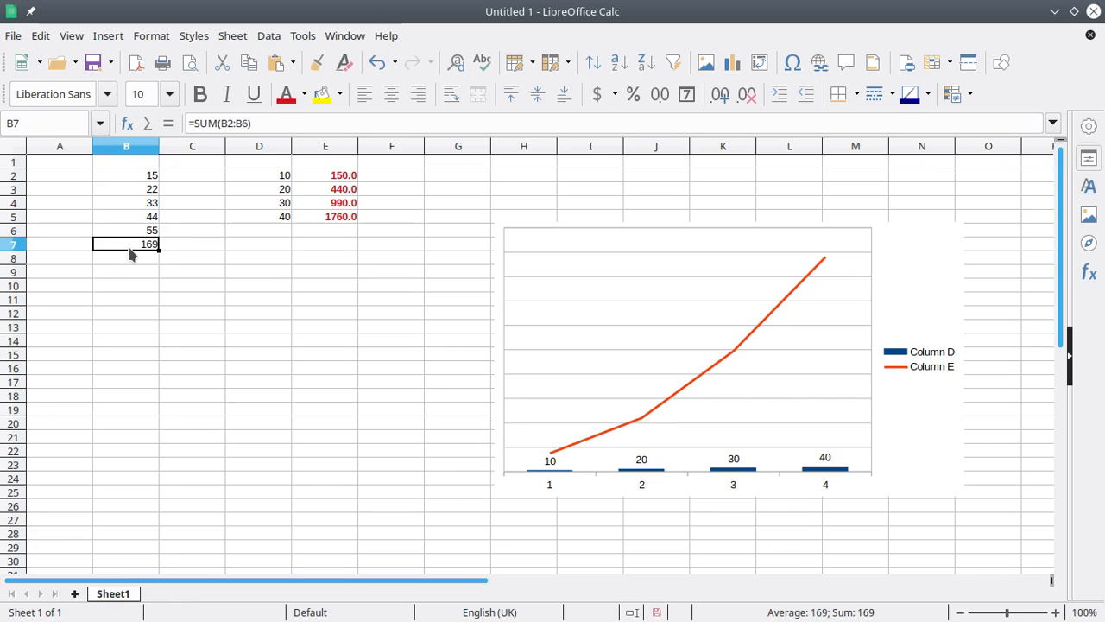
{"action": "double_click", "coordinate": [128, 247]}
{"action": "key", "text": "Return"}
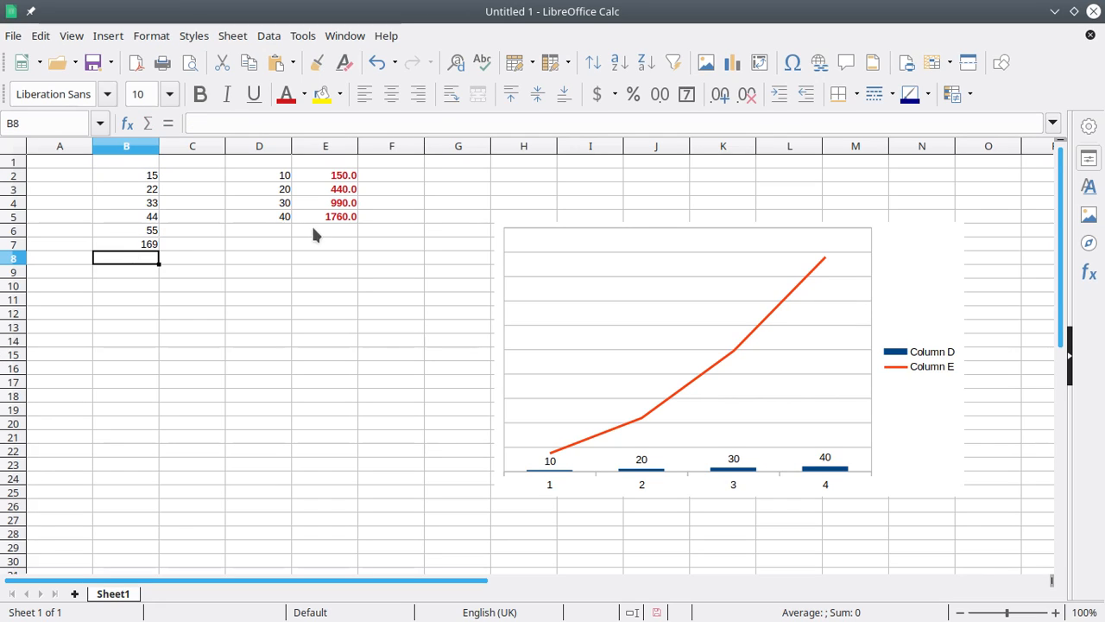
Total the range D2:D5 in cell D6 with the SUM function
{"action": "left_click", "coordinate": [271, 231]}
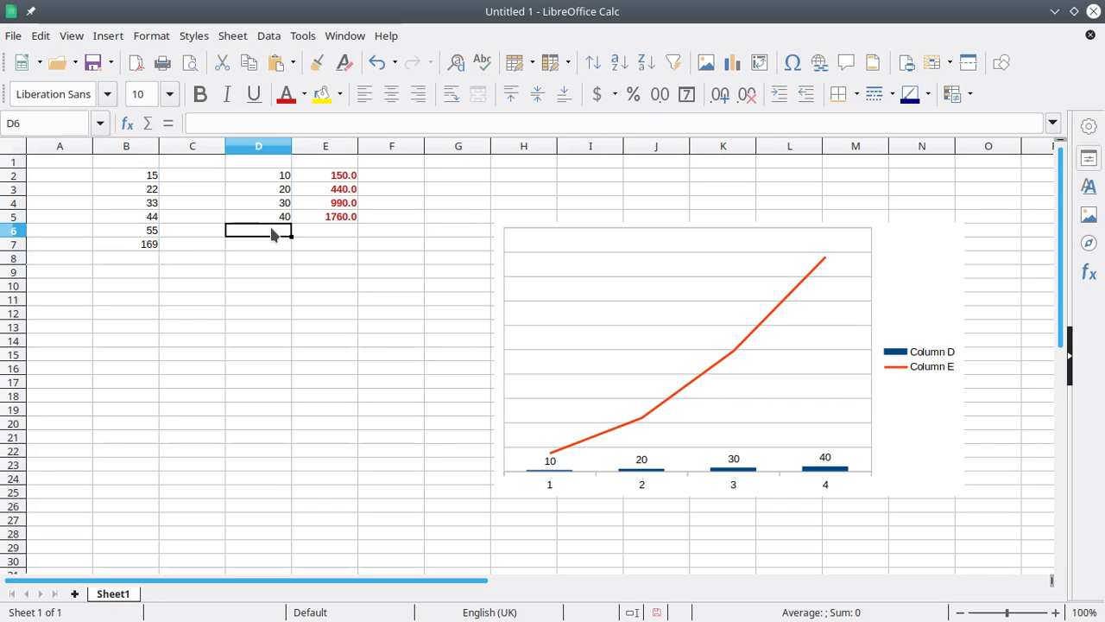
{"action": "left_click", "coordinate": [148, 123]}
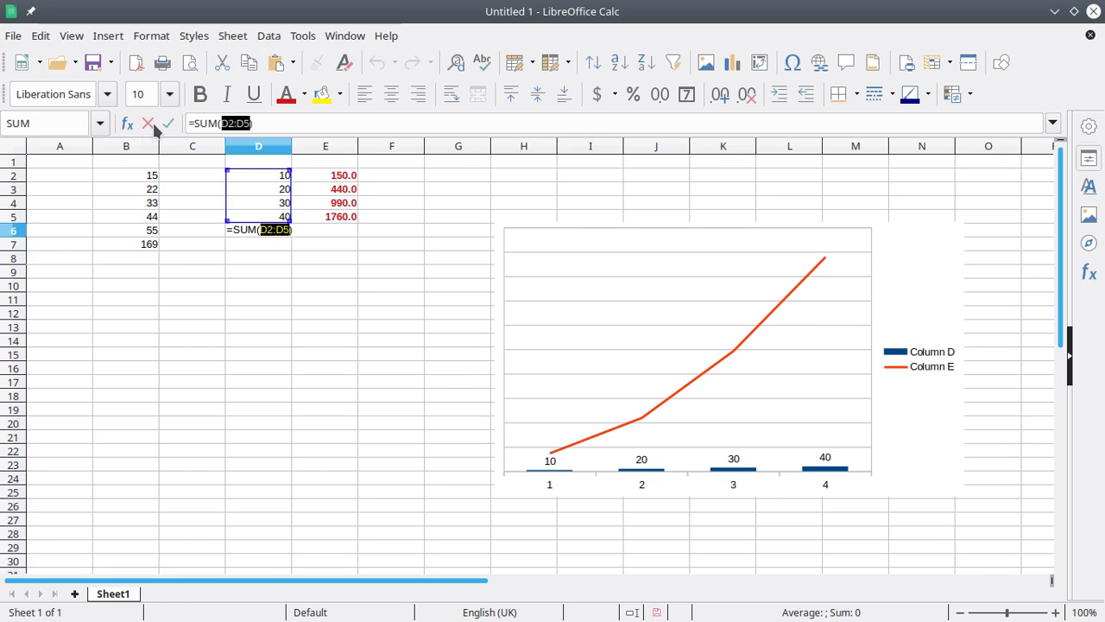
{"action": "key", "text": "Return"}
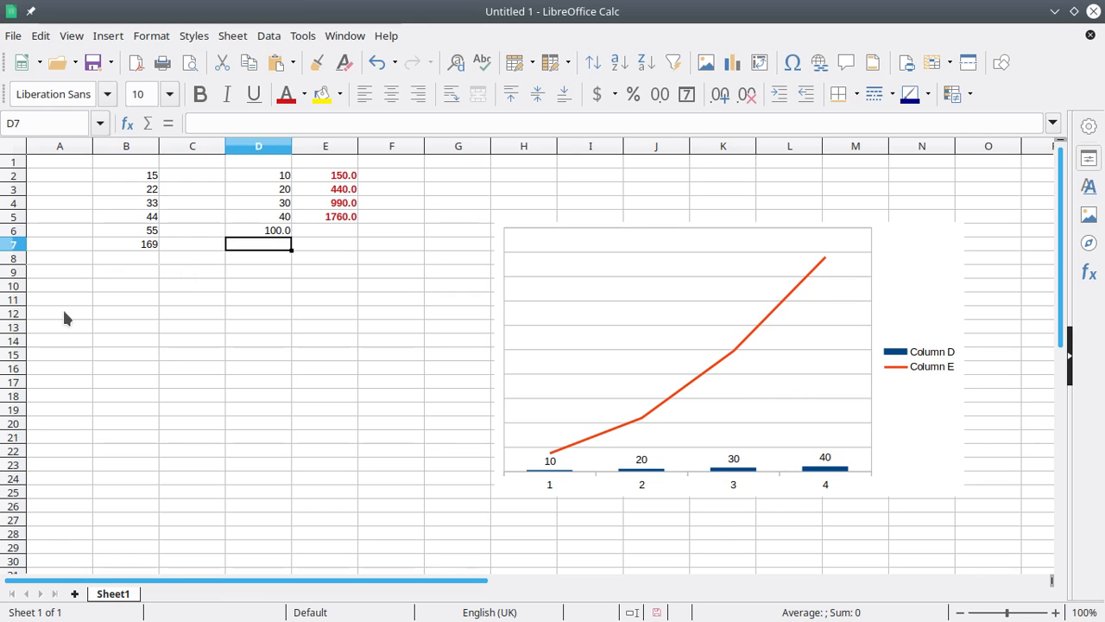
Enter the day names Ahad, Isnin and Selasa in cells A2 to A4
{"action": "left_click", "coordinate": [66, 176]}
{"action": "type", "text": "Ahad"}
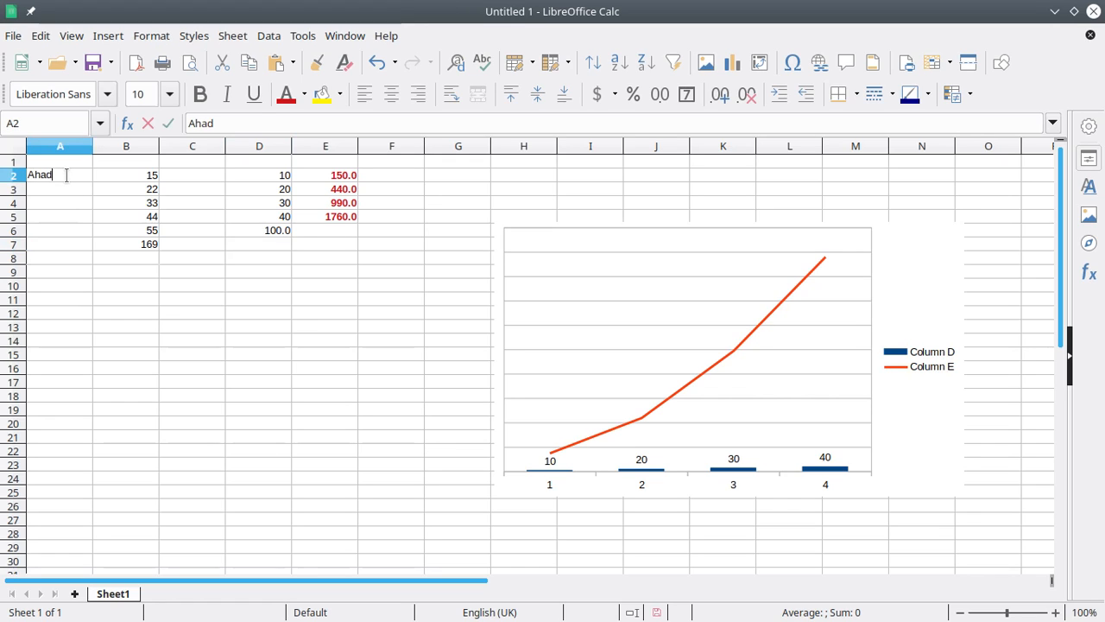
{"action": "key", "text": "Return"}
{"action": "type", "text": "Isnin"}
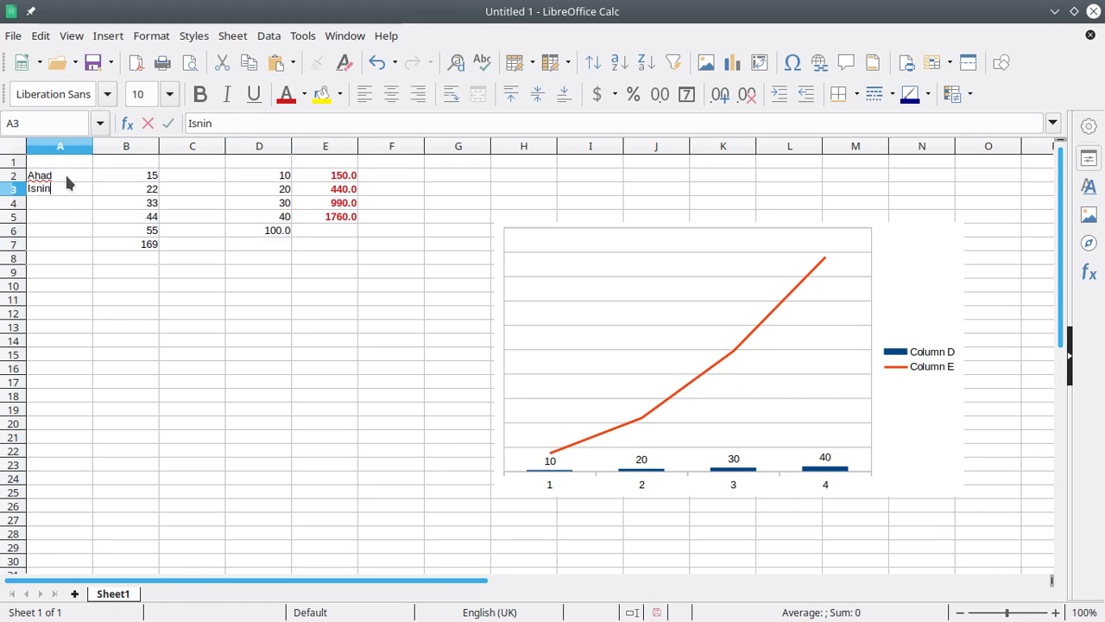
{"action": "key", "text": "Return"}
{"action": "type", "text": "Selasa"}
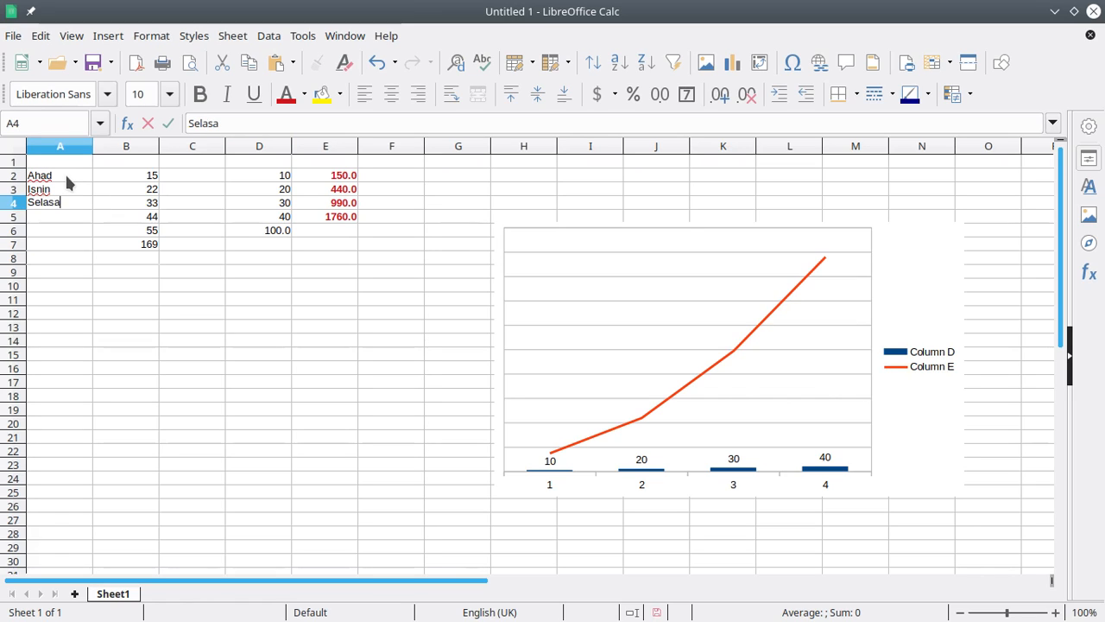
{"action": "key", "text": "Return"}
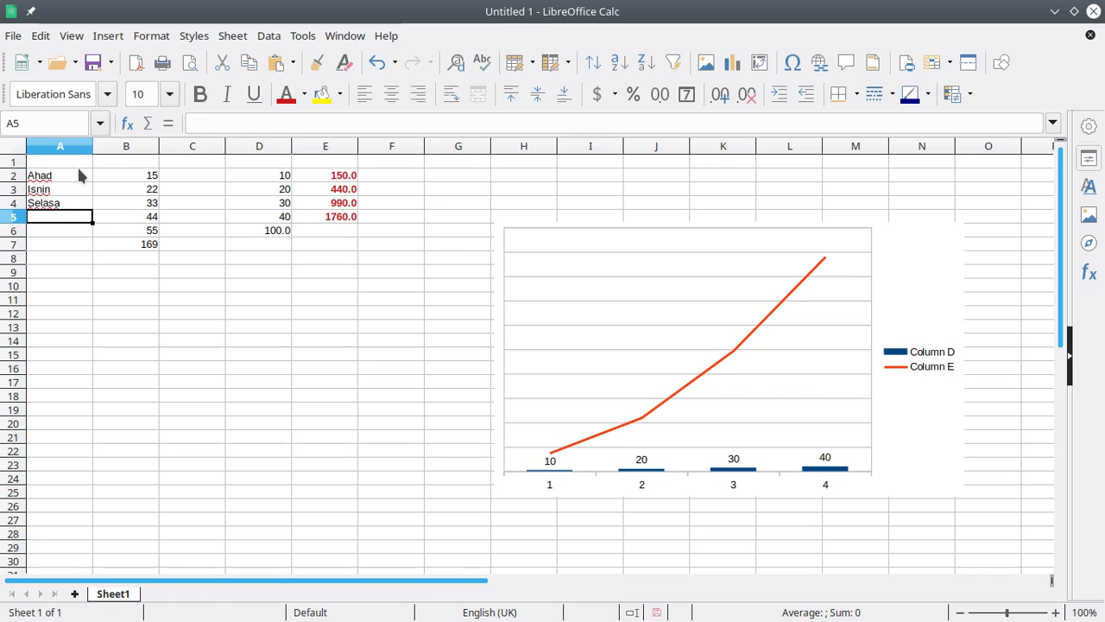
Fill the day names from A2:A4 down column A to A7
{"action": "left_click", "coordinate": [80, 175]}
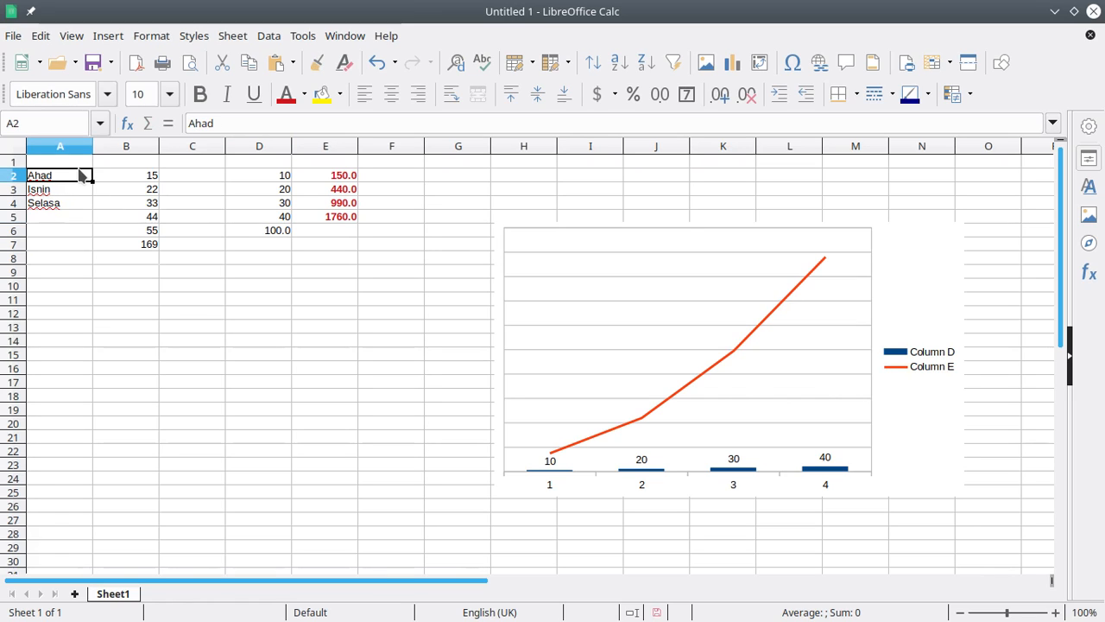
{"action": "left_click_drag", "start_coordinate": [80, 175], "coordinate": [92, 257]}
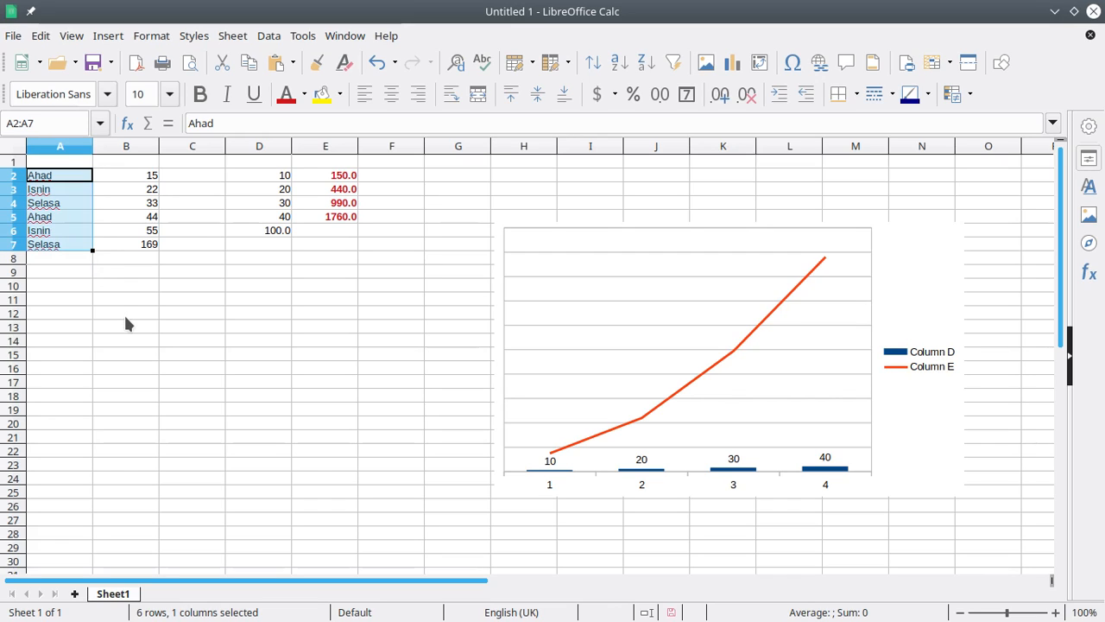
{"action": "left_click", "coordinate": [175, 316]}
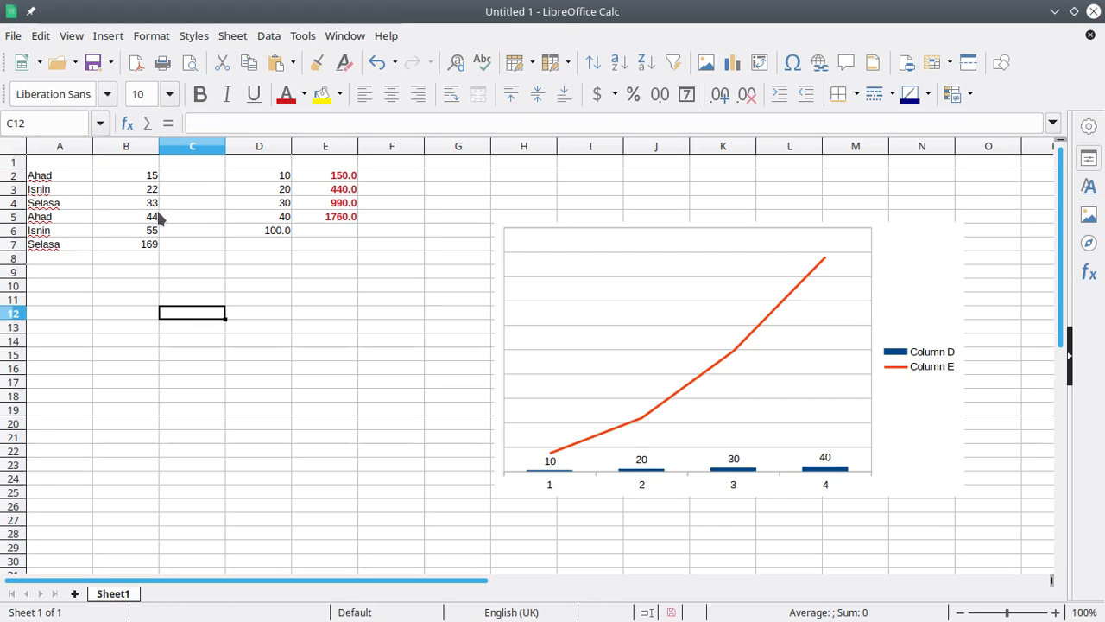
{"action": "left_click", "coordinate": [151, 180]}
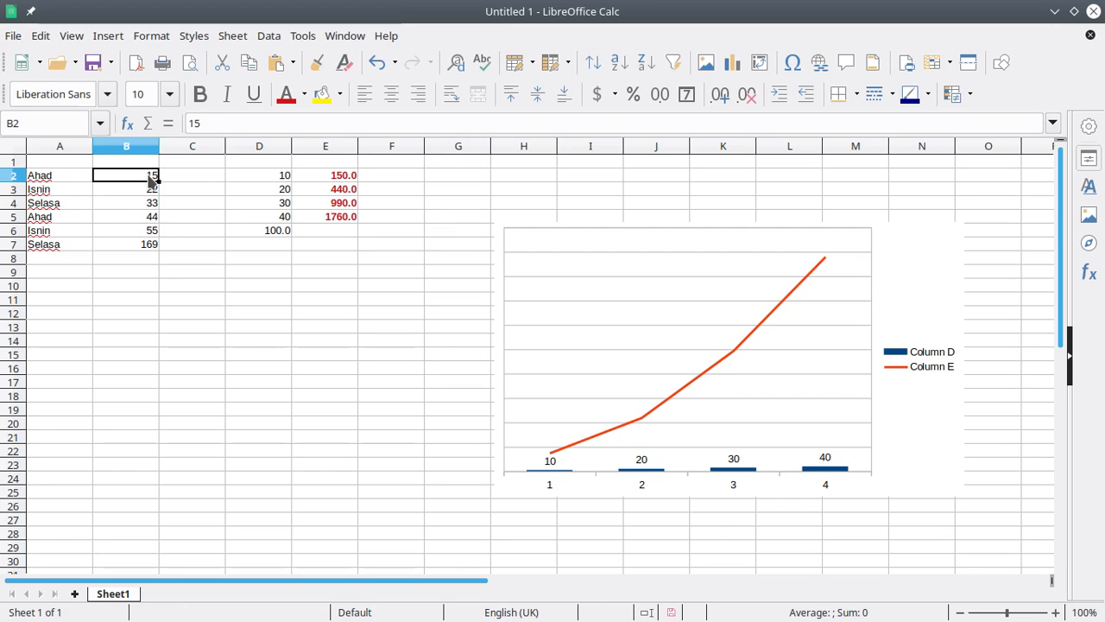
{"action": "left_click", "coordinate": [151, 246]}
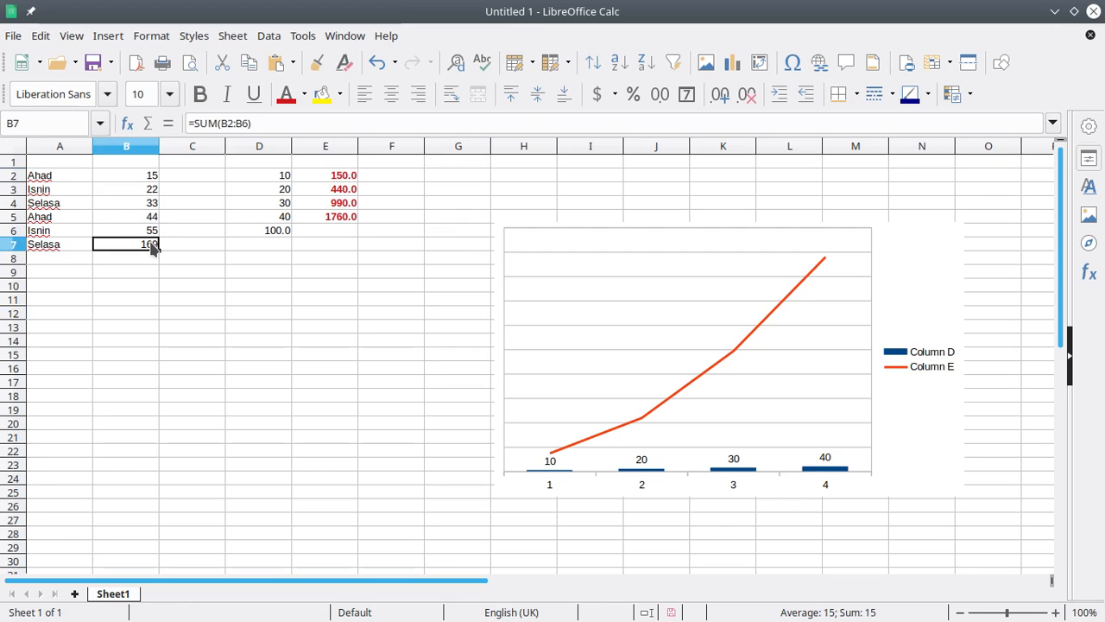
Clear the total in D6 and extend the number series from D2:D5 down to D13
{"action": "left_click", "coordinate": [288, 233]}
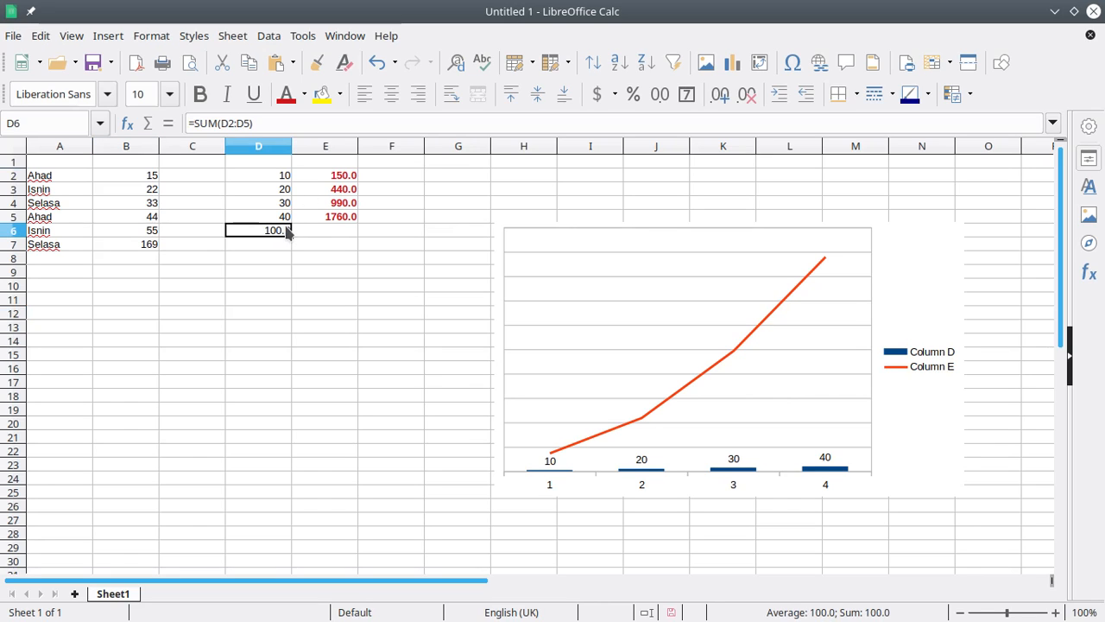
{"action": "key", "text": "Delete"}
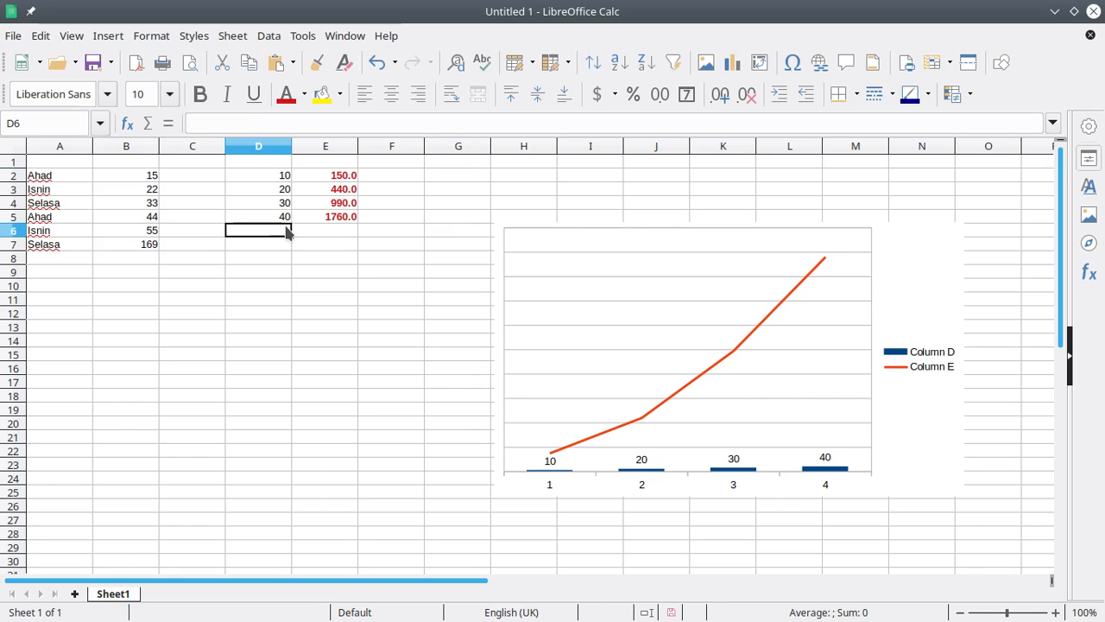
{"action": "left_click", "coordinate": [285, 180]}
{"action": "left_click_drag", "start_coordinate": [285, 179], "coordinate": [285, 216]}
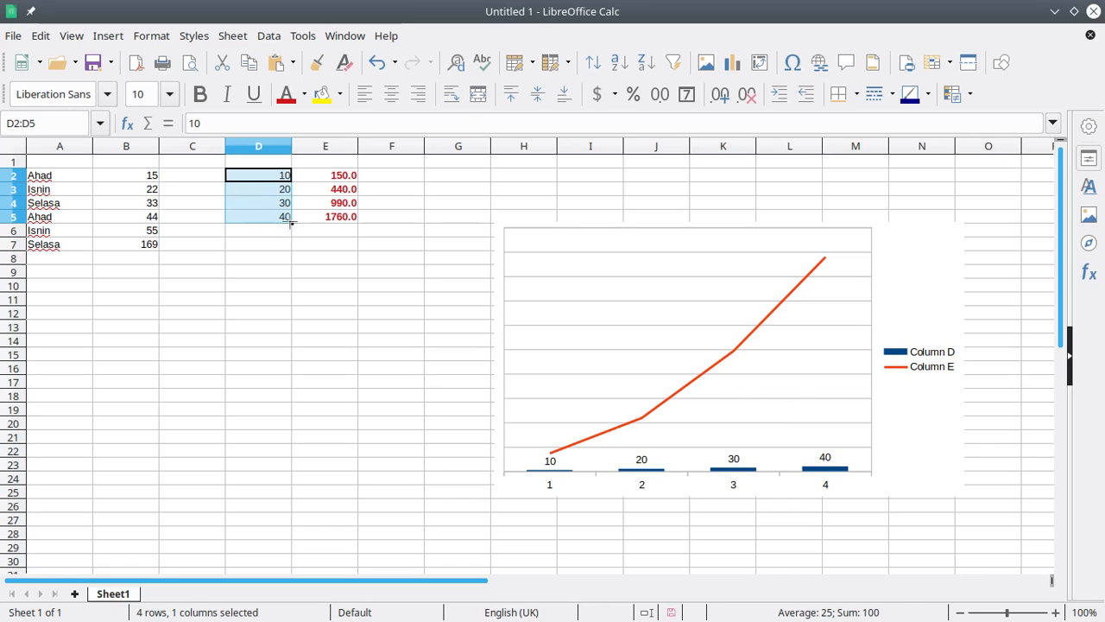
{"action": "left_click_drag", "start_coordinate": [291, 223], "coordinate": [285, 337]}
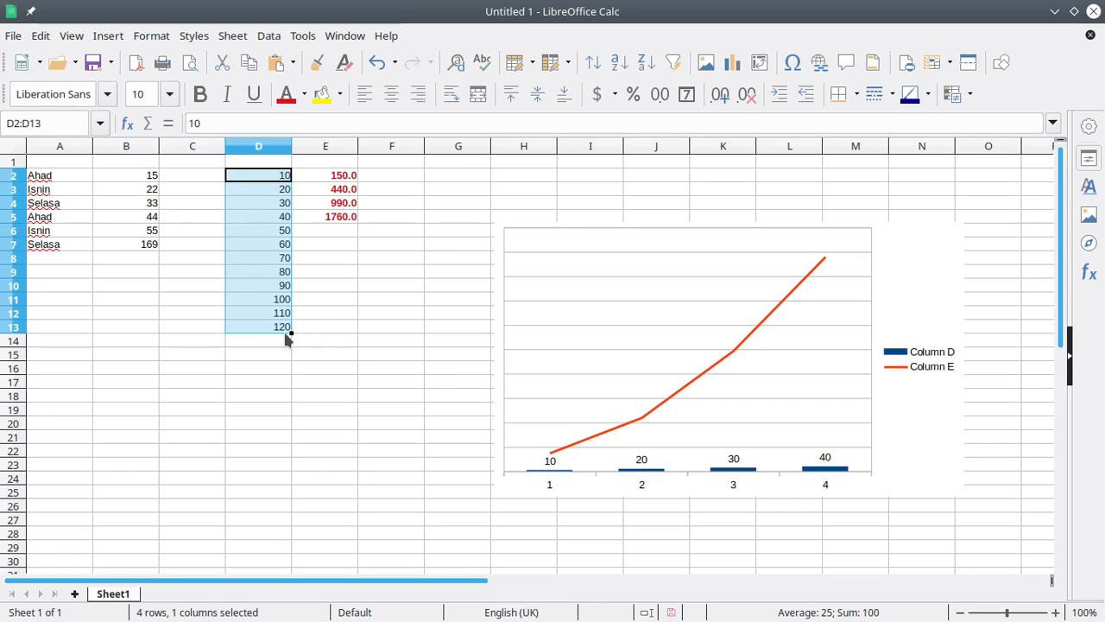
{"action": "left_click", "coordinate": [137, 380]}
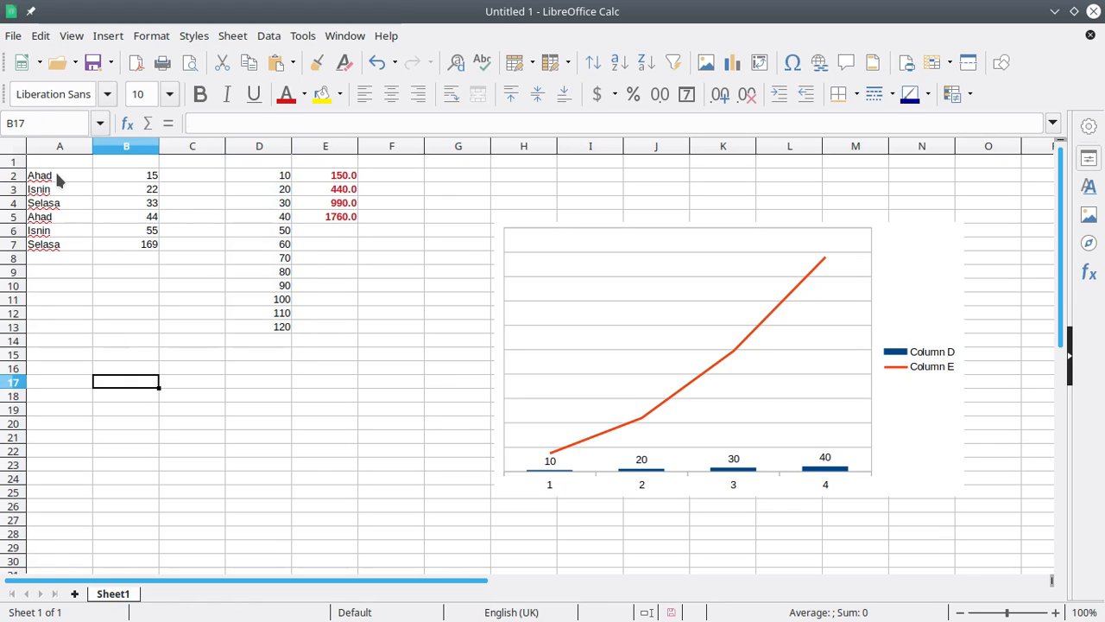
Replace the entries in cells A5 to A7 with Rabu, khamis and Jumaat
{"action": "left_click", "coordinate": [57, 221]}
{"action": "type", "text": "Rabu"}
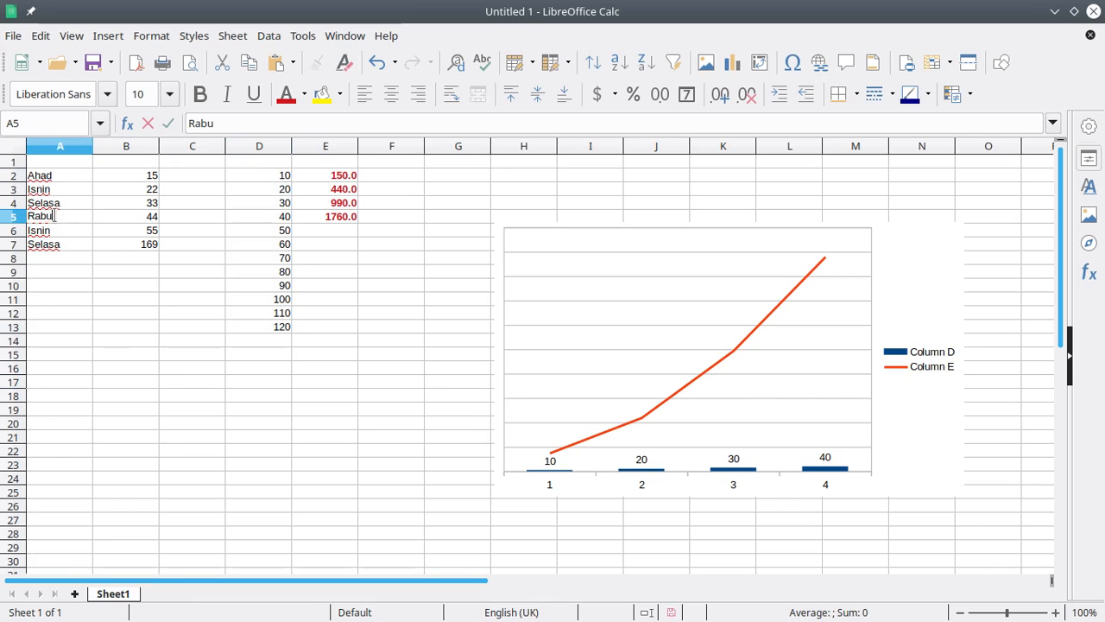
{"action": "key", "text": "Return"}
{"action": "type", "text": "khamis"}
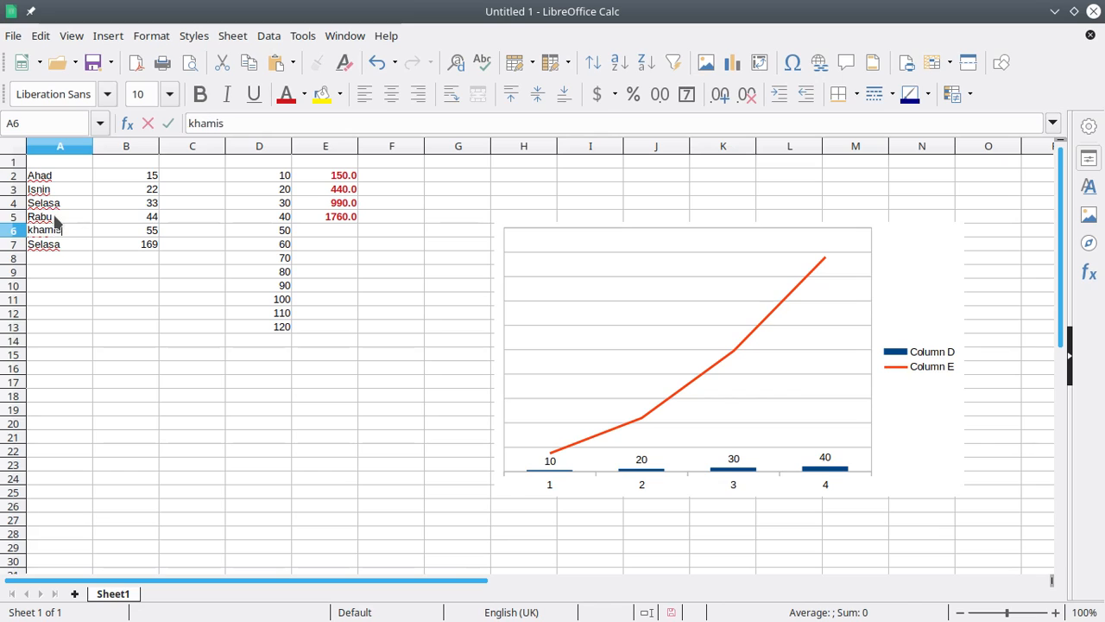
{"action": "key", "text": "Return"}
{"action": "type", "text": "Jumaat"}
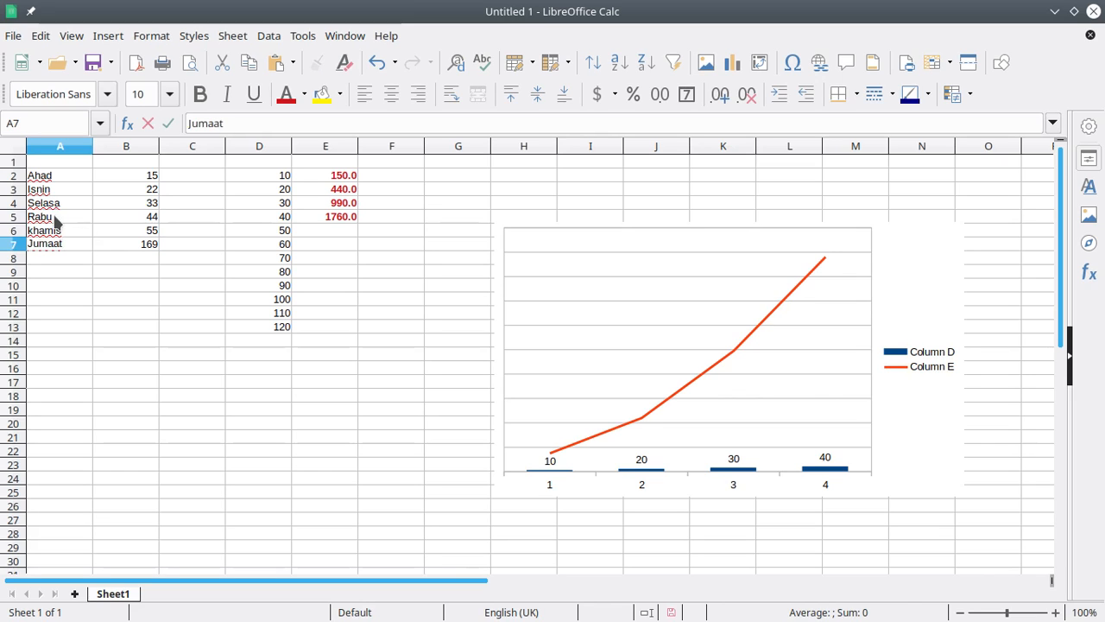
{"action": "key", "text": "Return"}
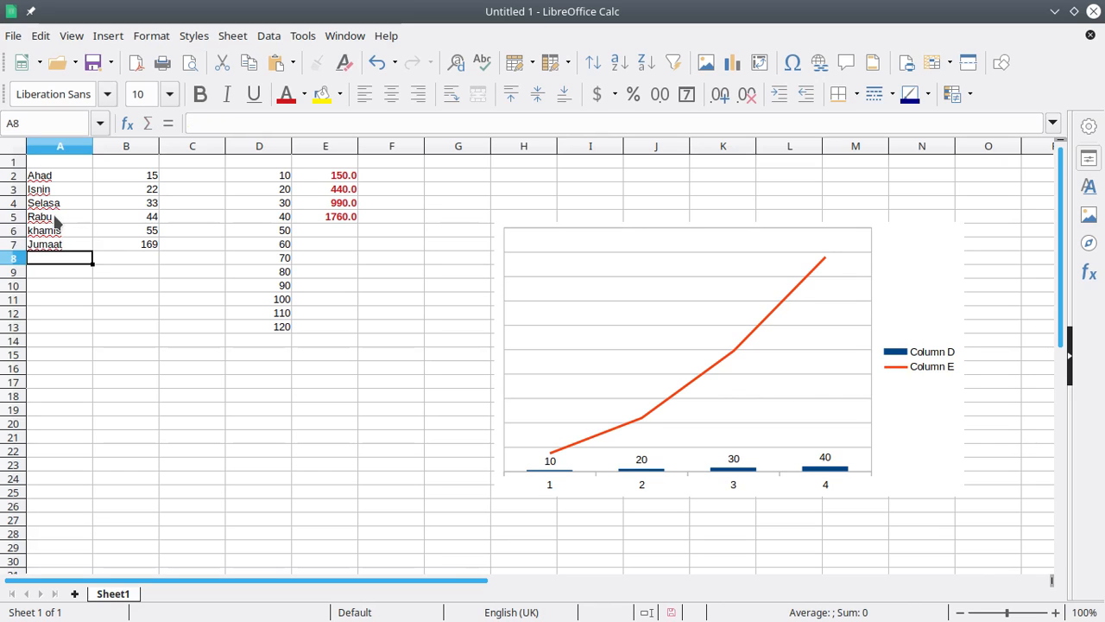
{"action": "left_click", "coordinate": [154, 248]}
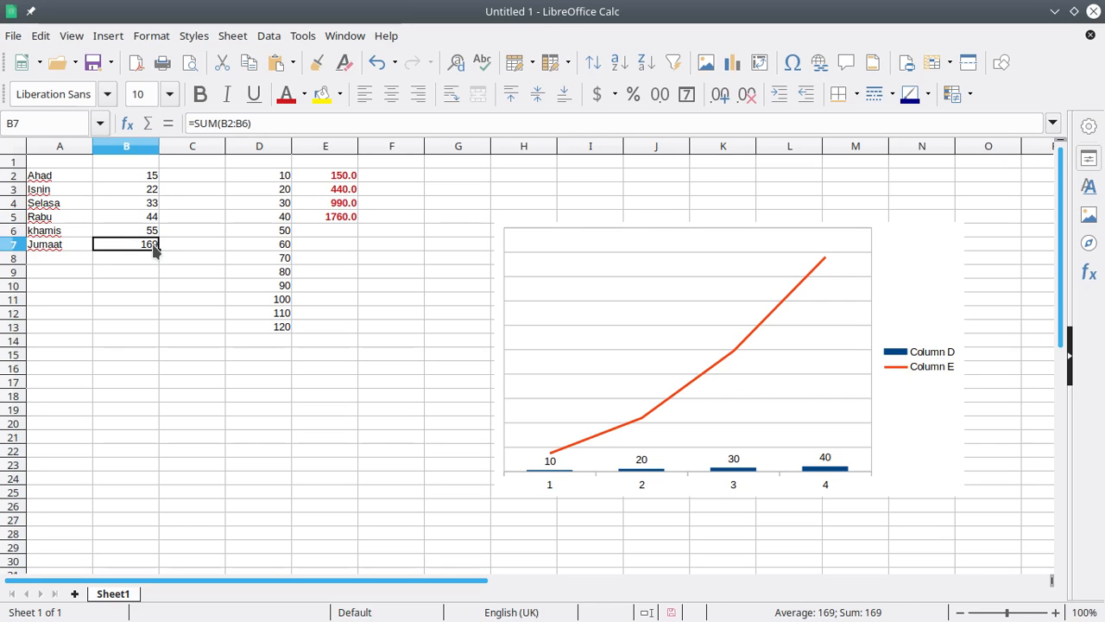
Replace the SUM formula in cell B7 with the number 66
{"action": "key", "text": "Delete"}
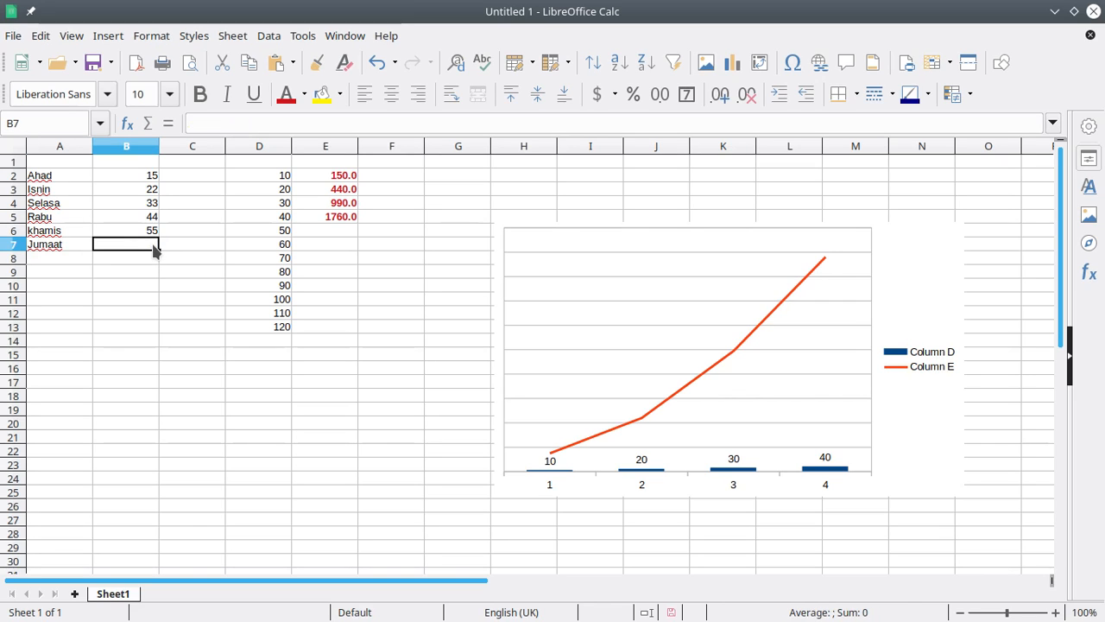
{"action": "type", "text": "66"}
{"action": "key", "text": "Return"}
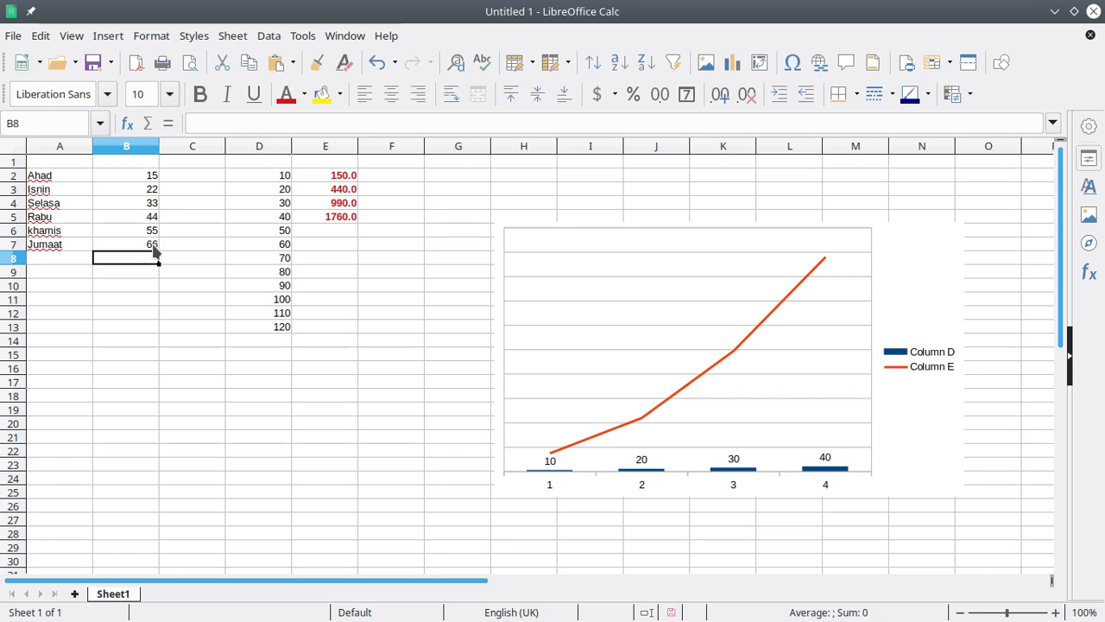
Enter the day names Sabtu in cell A8 and Ahad in cell A9
{"action": "key", "text": "Left"}
{"action": "type", "text": "Sabtu"}
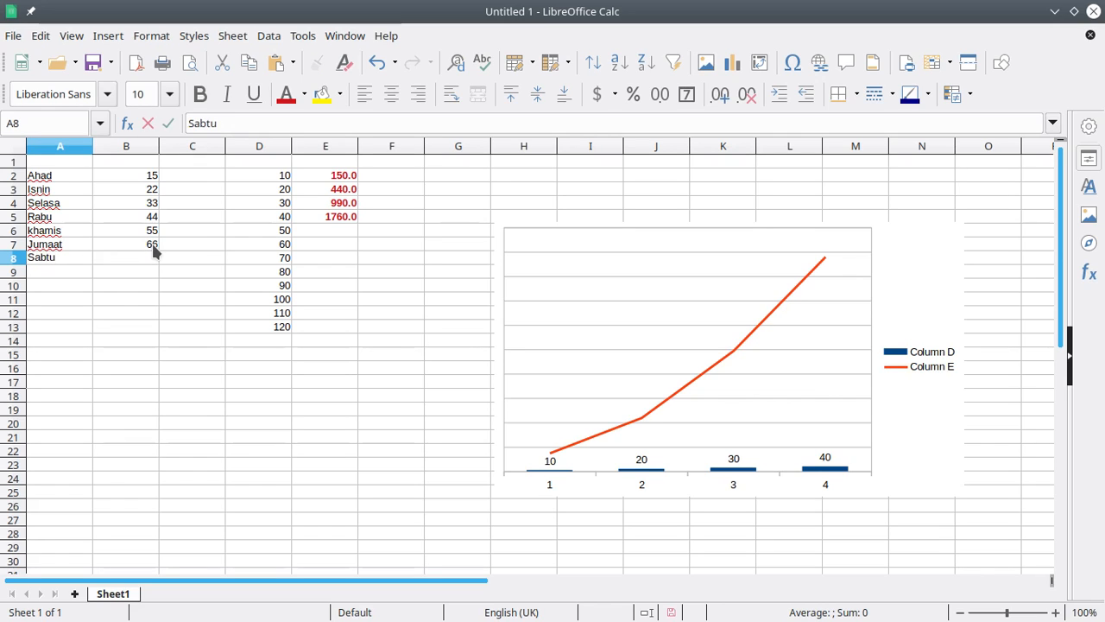
{"action": "key", "text": "Return"}
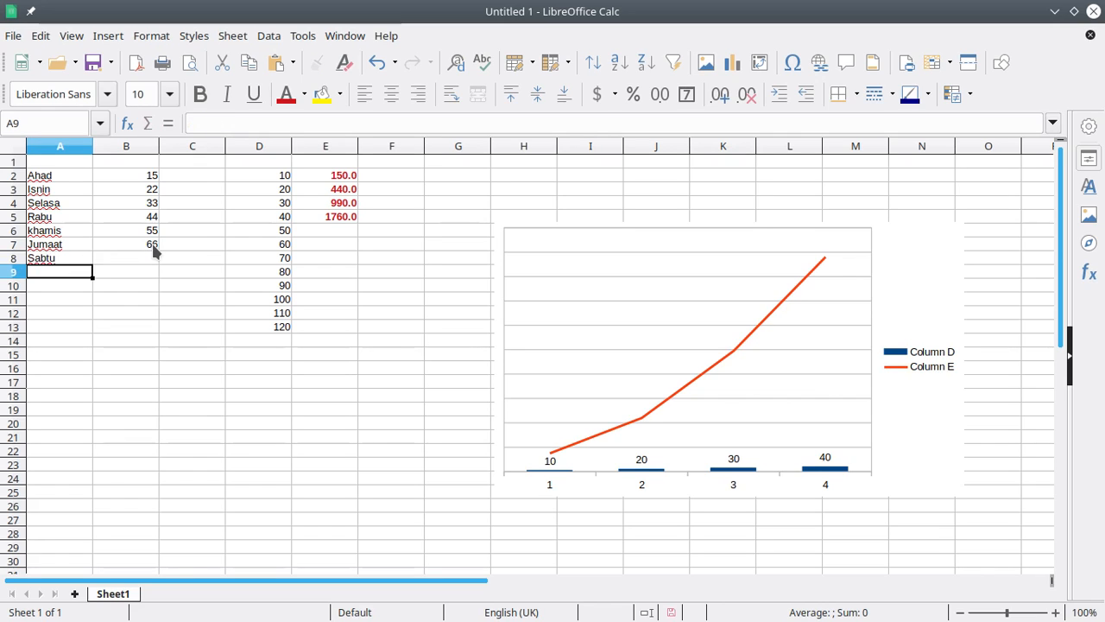
{"action": "type", "text": "Ahad"}
{"action": "key", "text": "Tab"}
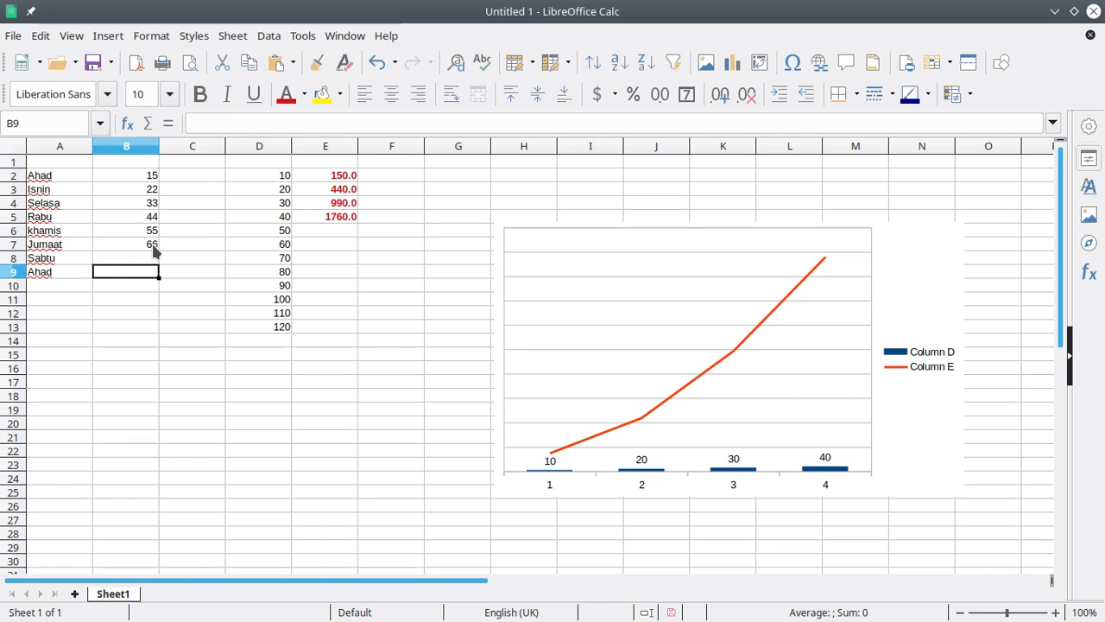
Enter 77 in cell B8 and 55 in cell B9
{"action": "key", "text": "Up"}
{"action": "type", "text": "77"}
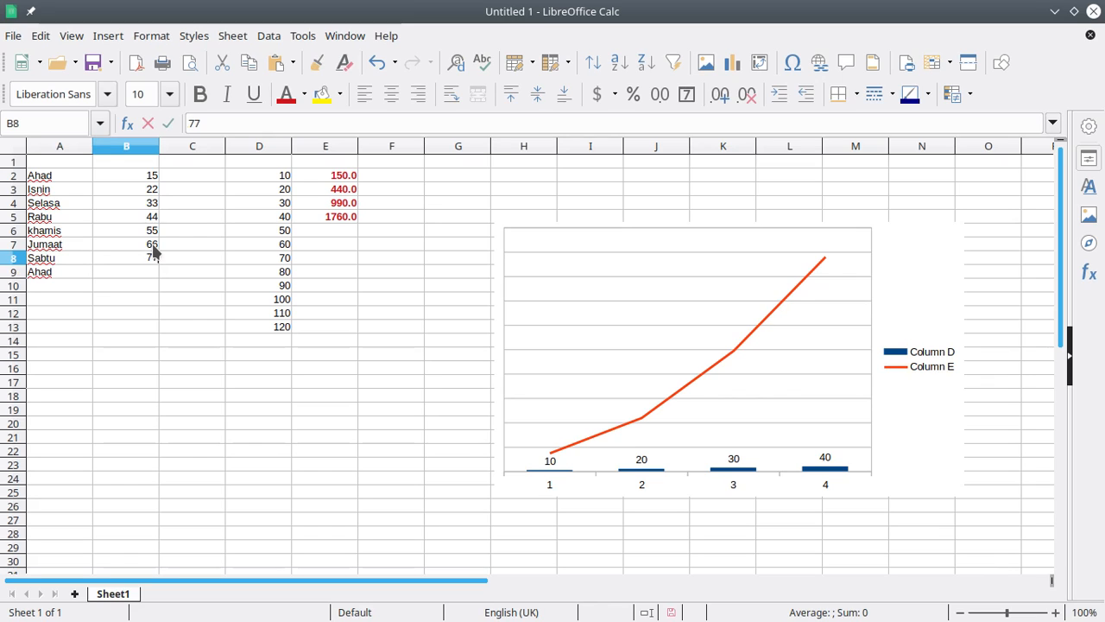
{"action": "key", "text": "Return"}
{"action": "type", "text": "55"}
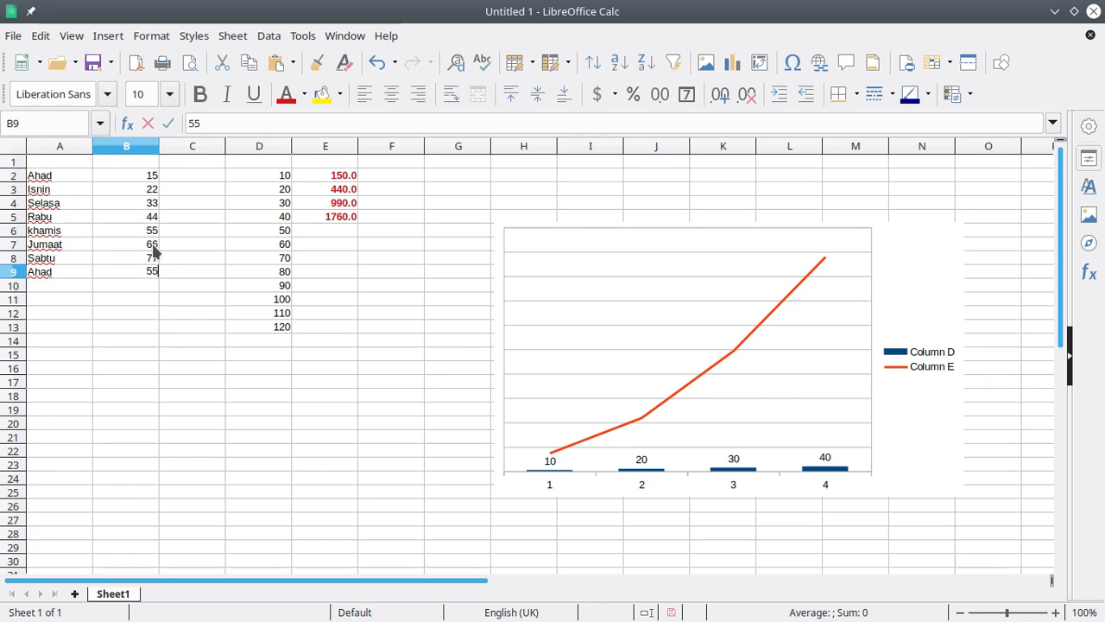
{"action": "key", "text": "Return"}
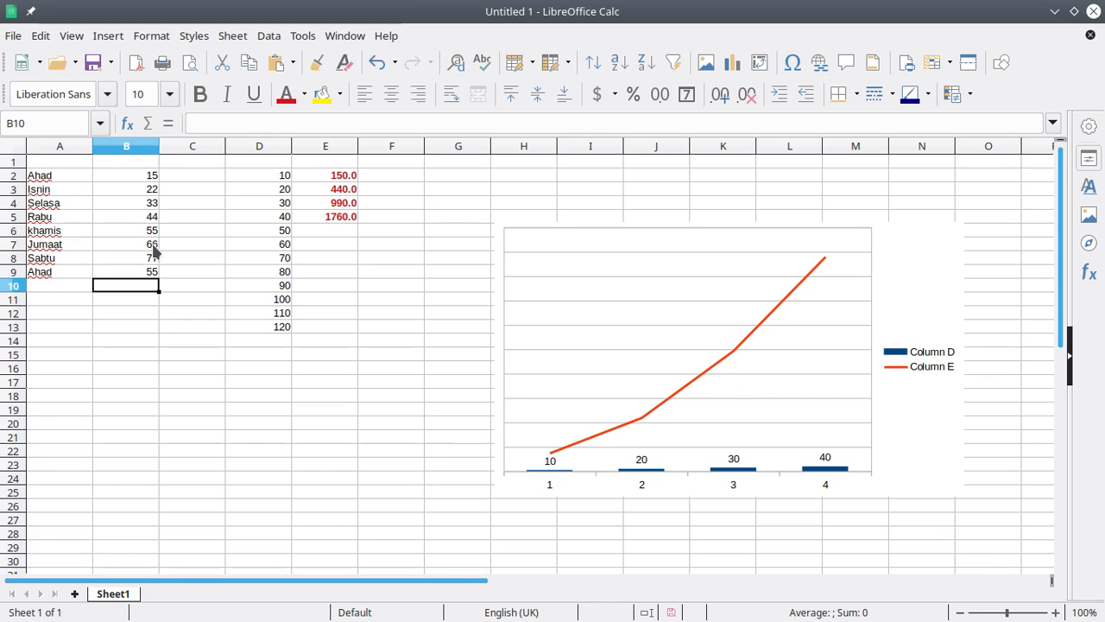
Select the day names and their numbers in the range A2:B9
{"action": "left_click", "coordinate": [67, 176]}
{"action": "key", "text": "shift+Down"}
{"action": "key", "text": "shift+Right"}
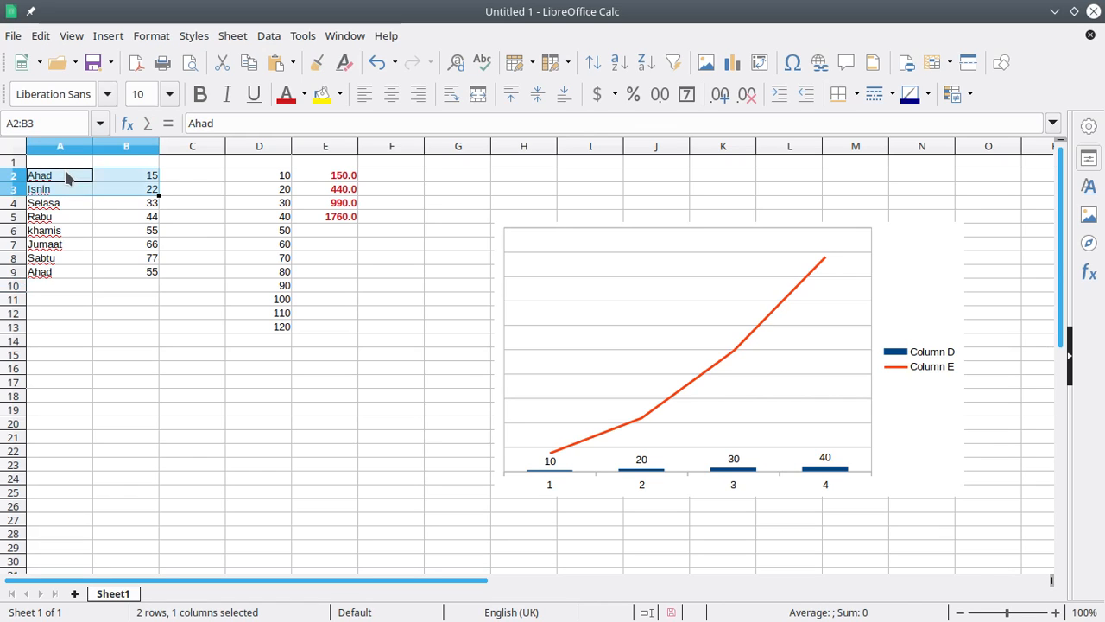
{"action": "key", "text": "shift+Down"}
{"action": "key", "text": "shift+Down"}
{"action": "key", "text": "shift+Down"}
{"action": "key", "text": "shift+Down"}
{"action": "key", "text": "shift+Down"}
{"action": "key", "text": "shift+Down"}
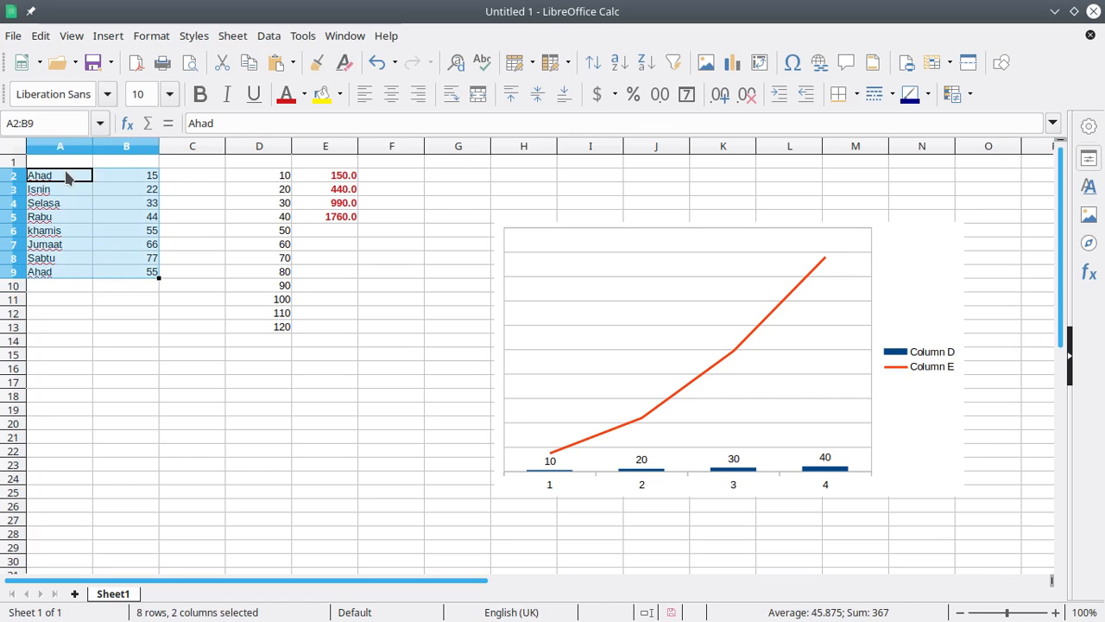
{"action": "right_click", "coordinate": [109, 208]}
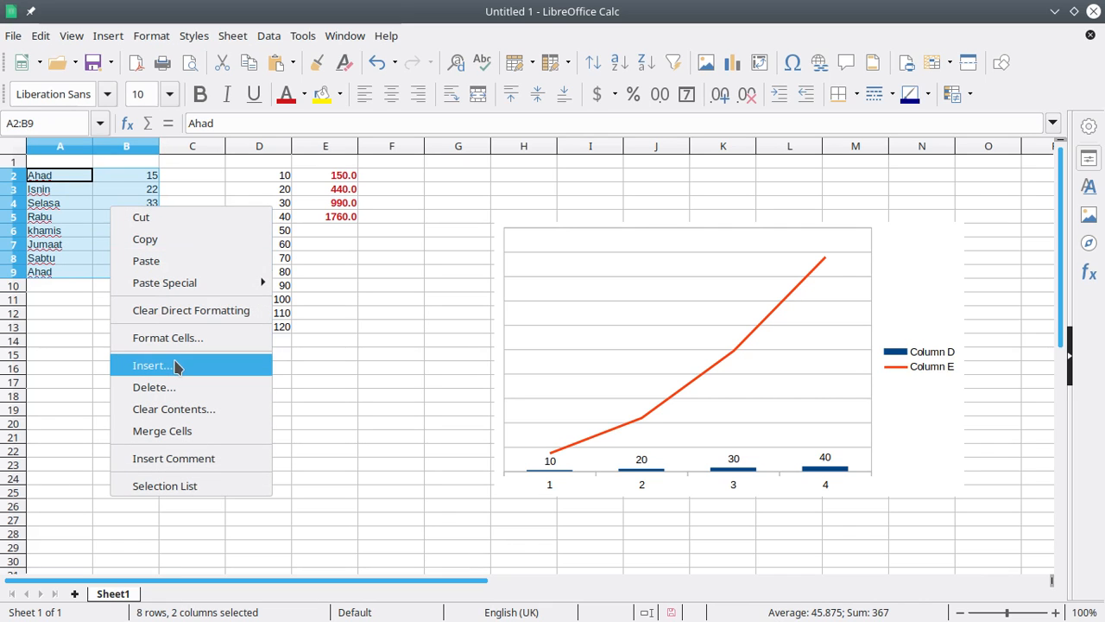
{"action": "left_click", "coordinate": [175, 366]}
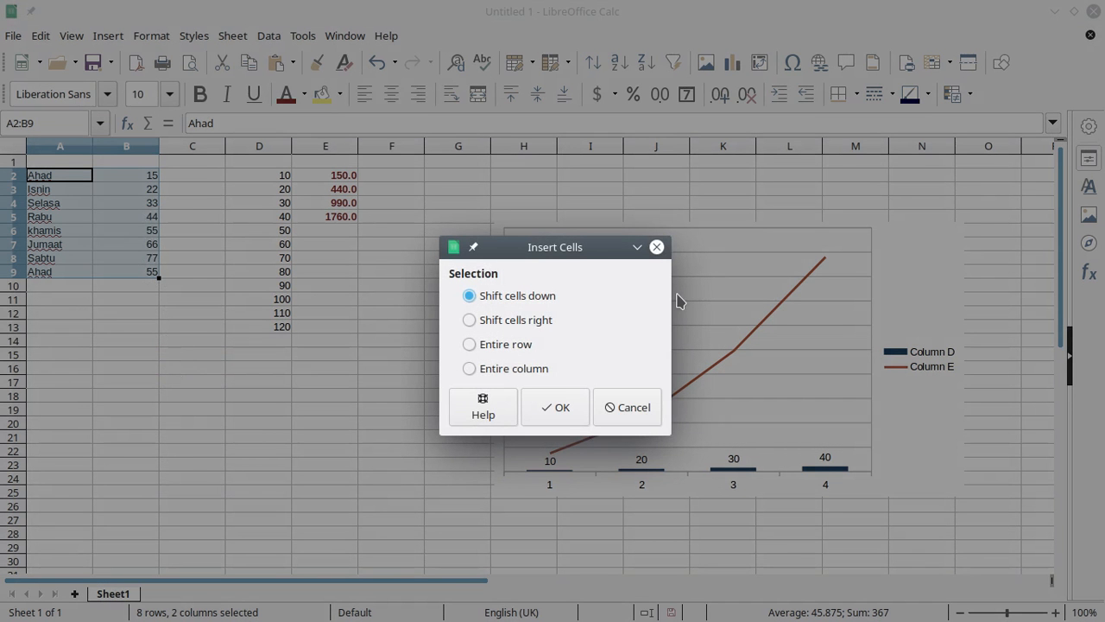
{"action": "left_click", "coordinate": [648, 404]}
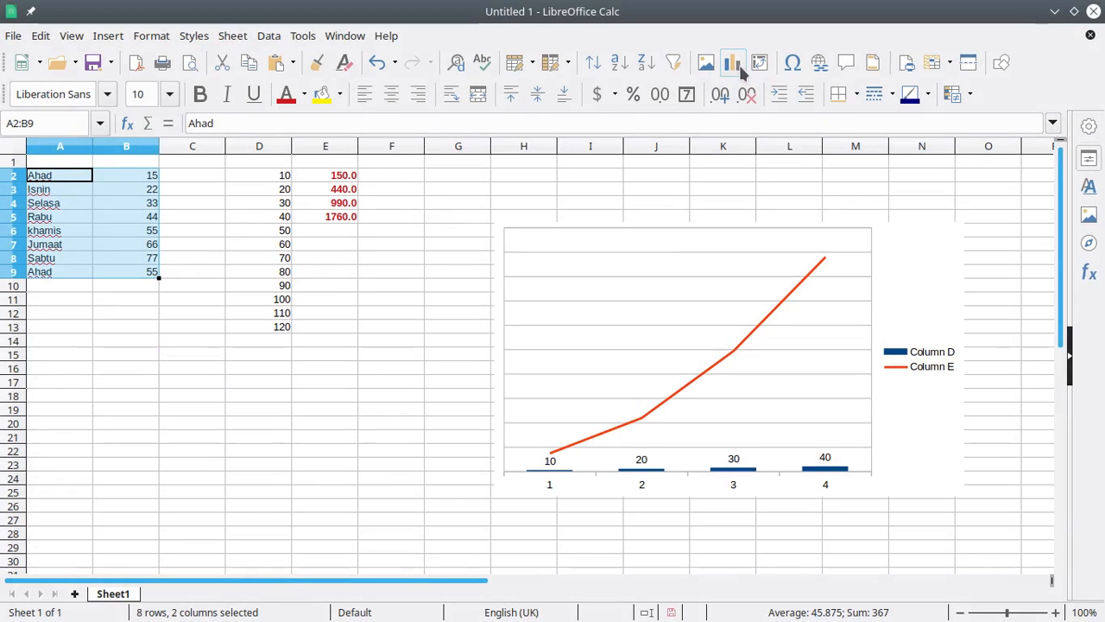
Insert a Percent Stacked bar chart with 3D Look from the selected day names and numbers
{"action": "left_click", "coordinate": [738, 69]}
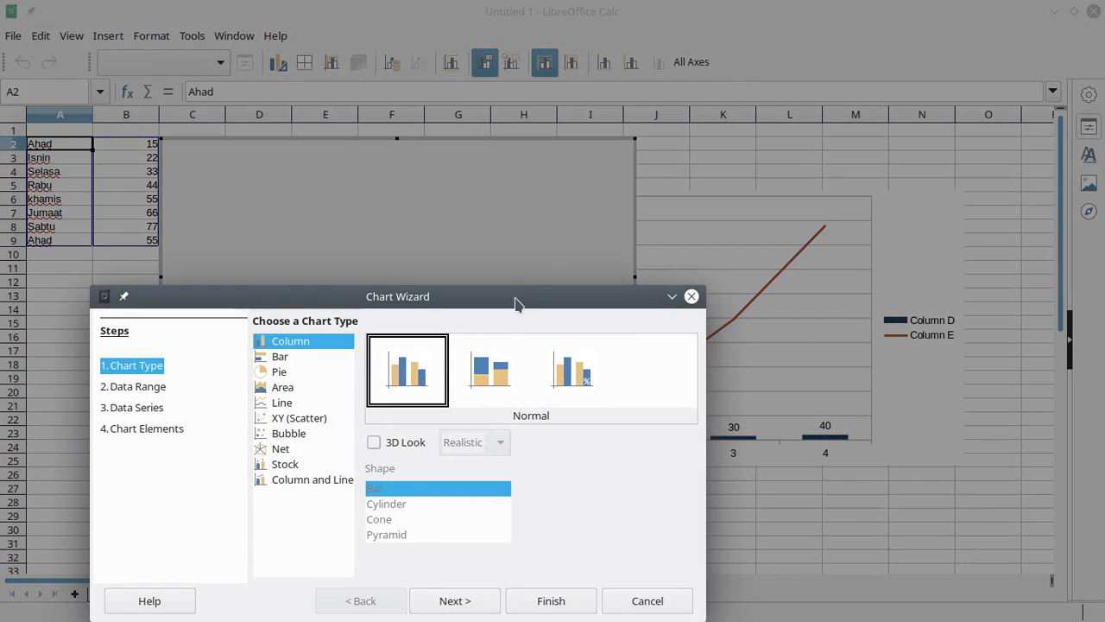
{"action": "left_click_drag", "start_coordinate": [521, 304], "coordinate": [726, 116]}
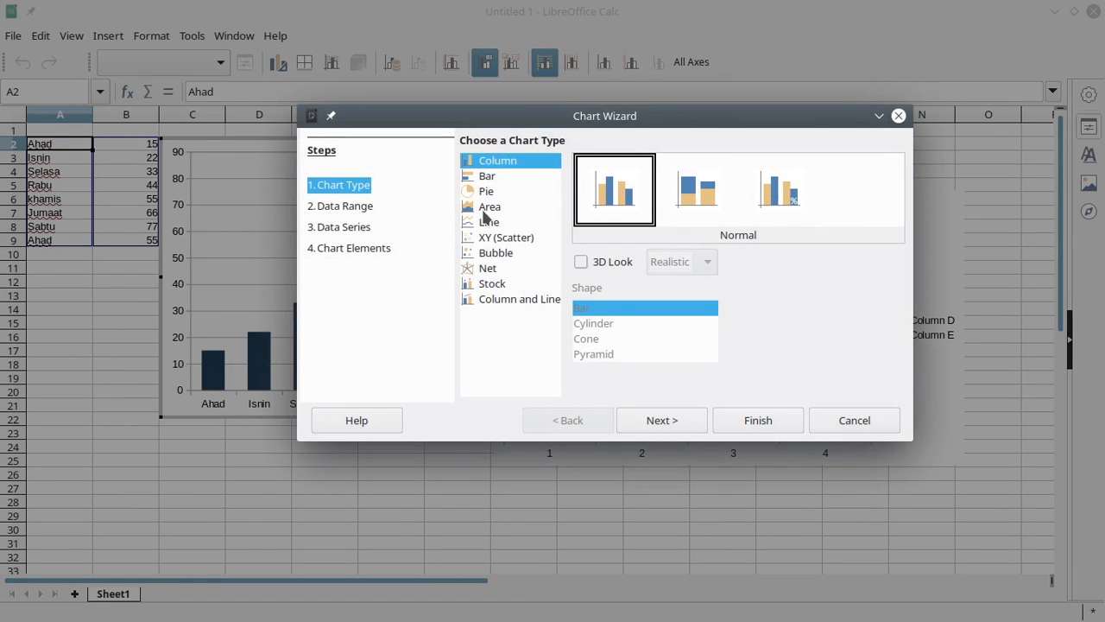
{"action": "left_click", "coordinate": [485, 179]}
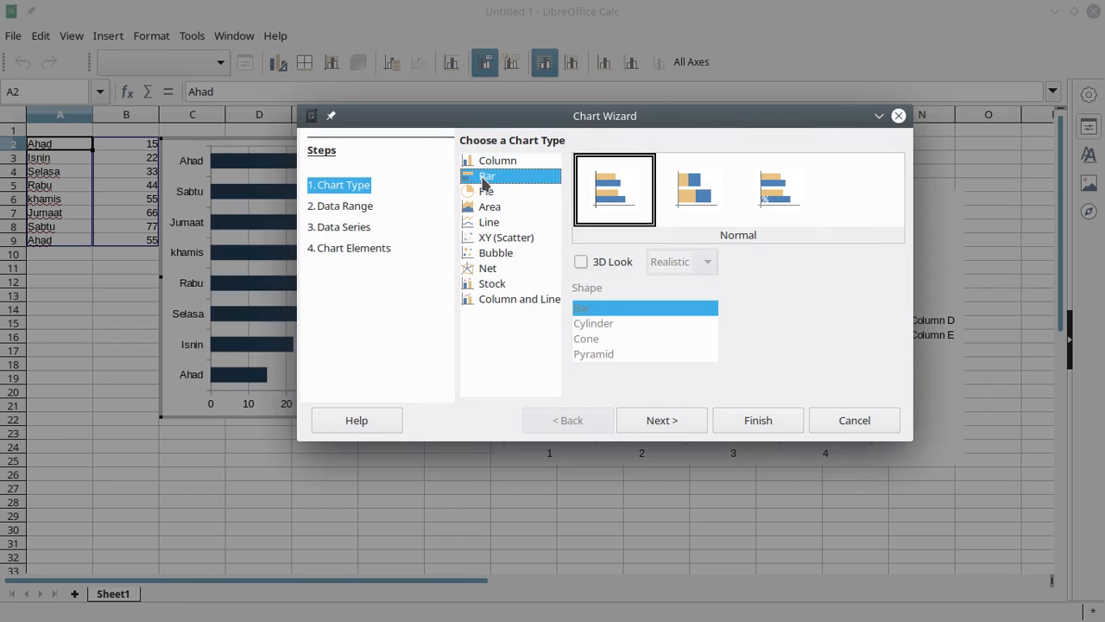
{"action": "left_click", "coordinate": [581, 261]}
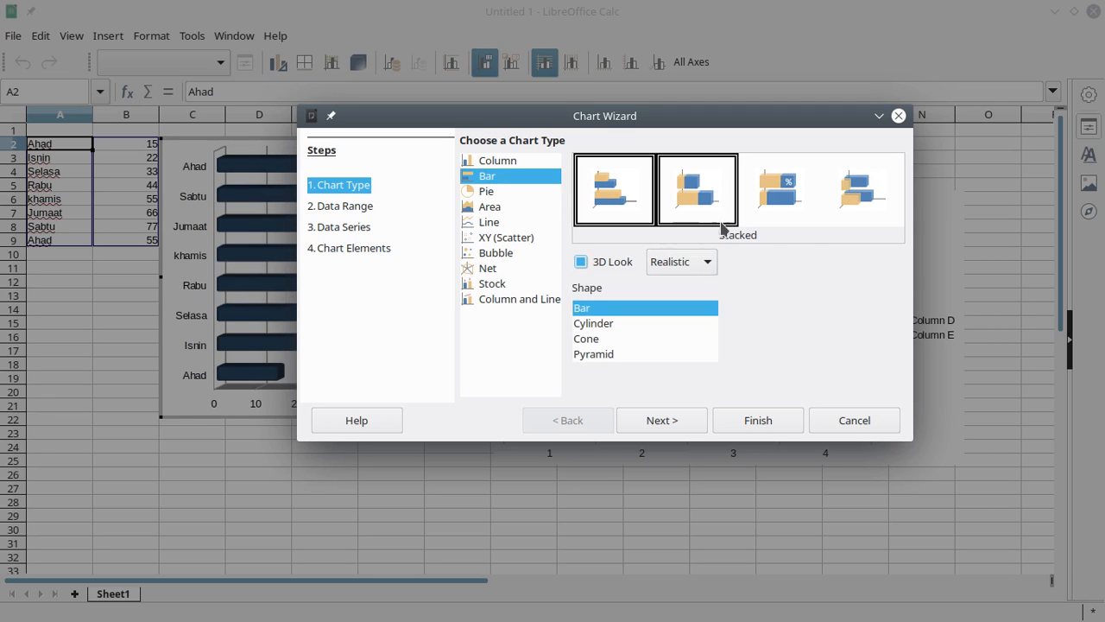
{"action": "left_click", "coordinate": [774, 198]}
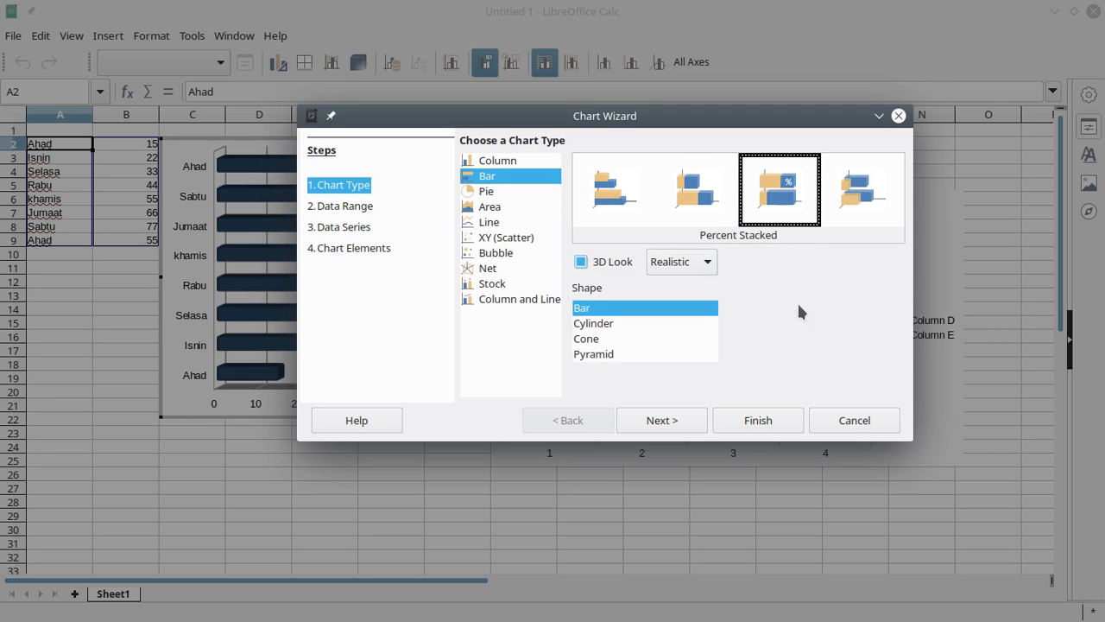
{"action": "left_click", "coordinate": [780, 419]}
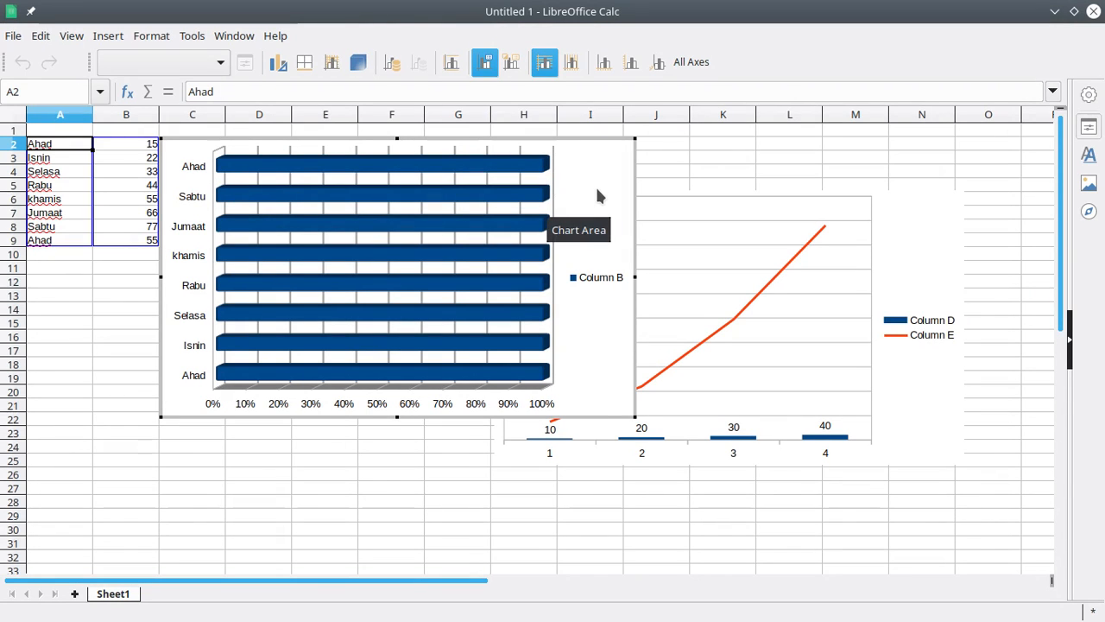
Format the new chart's data series with the Cylinder shape and 50% transparency
{"action": "left_click", "coordinate": [480, 222]}
{"action": "double_click", "coordinate": [481, 222]}
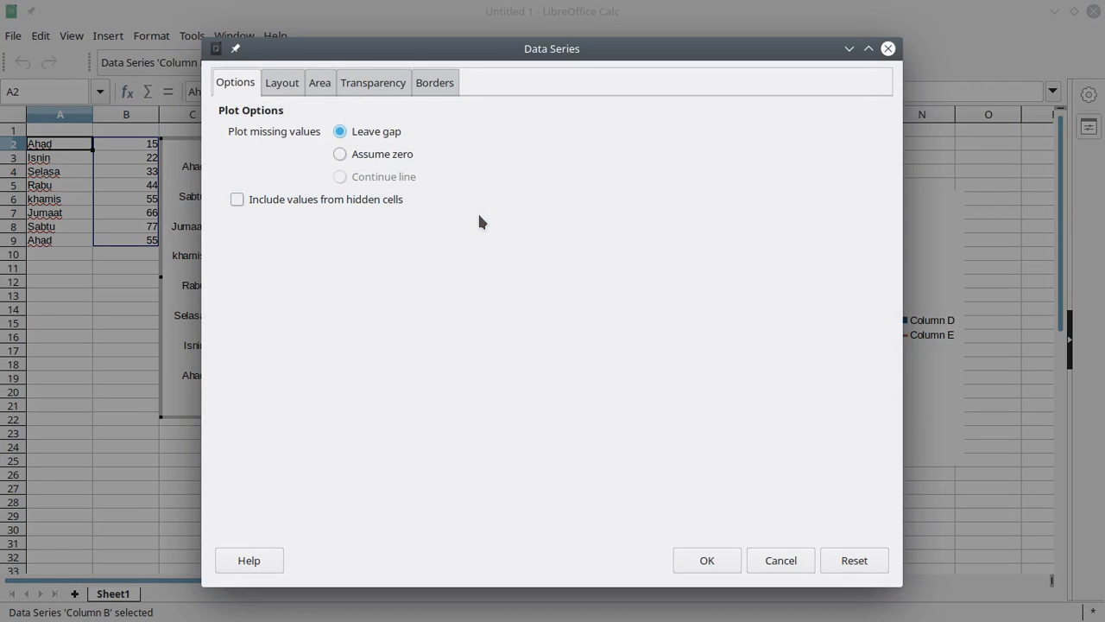
{"action": "left_click", "coordinate": [290, 82]}
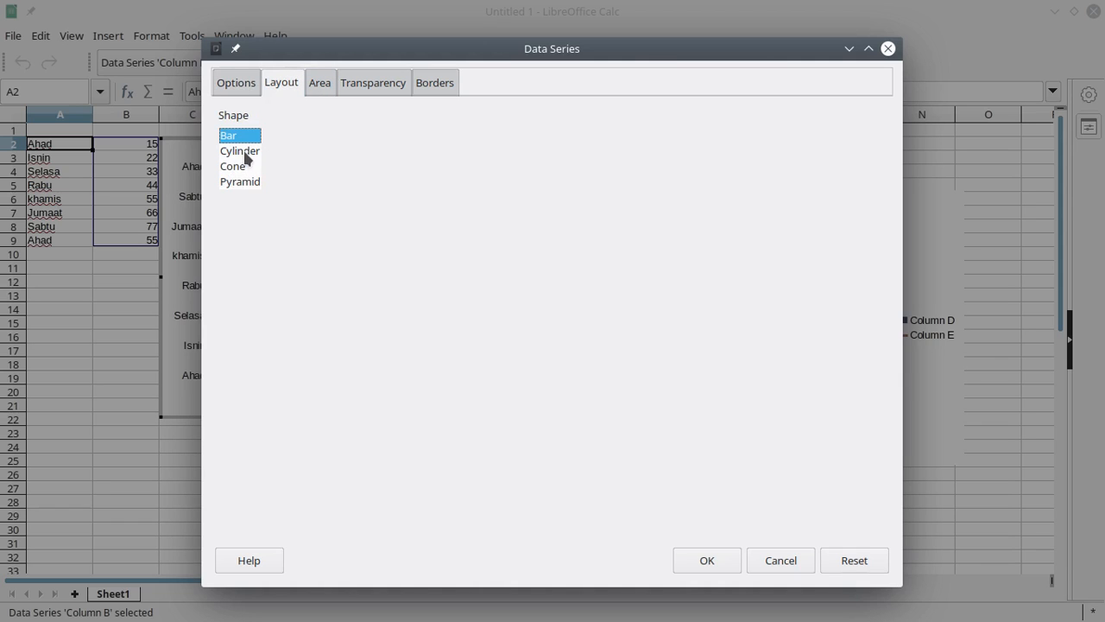
{"action": "left_click", "coordinate": [246, 153]}
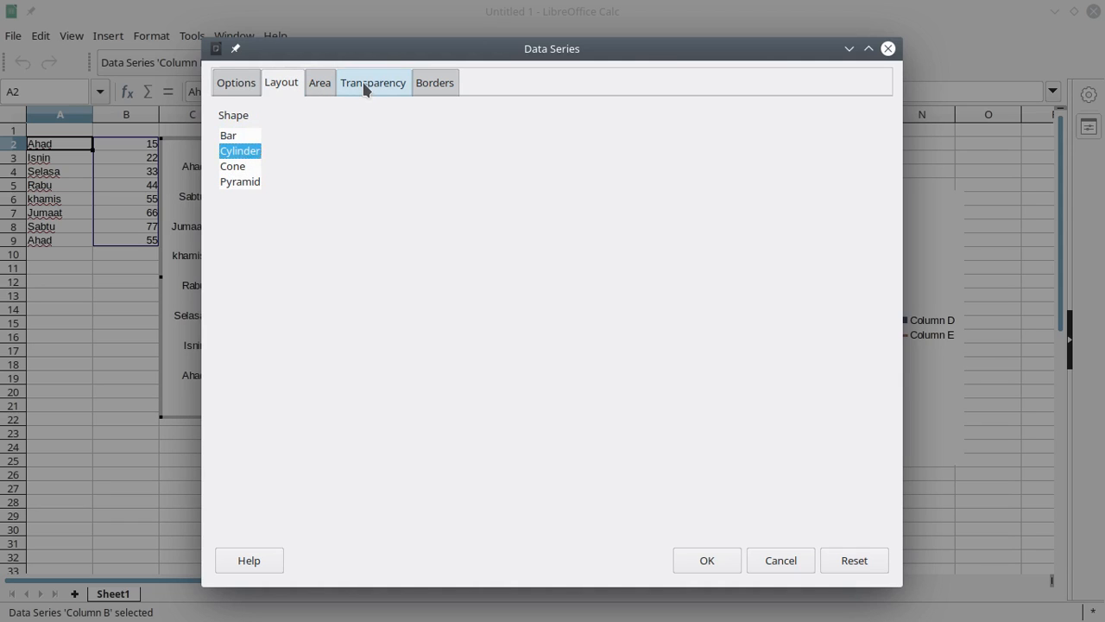
{"action": "left_click", "coordinate": [364, 86]}
{"action": "left_click", "coordinate": [264, 158]}
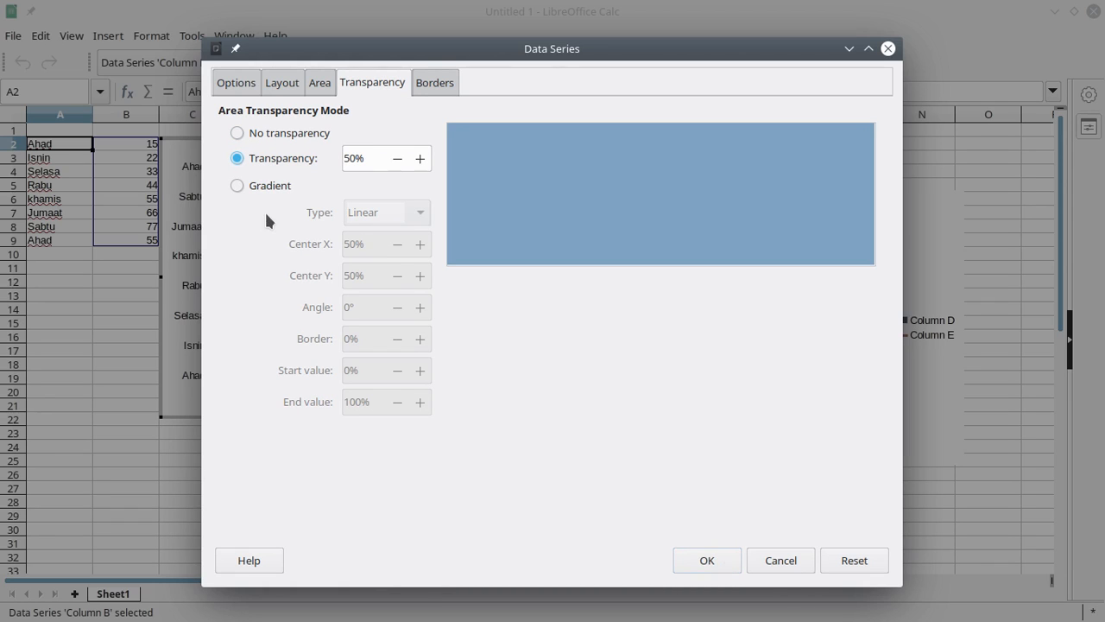
{"action": "left_click", "coordinate": [236, 185]}
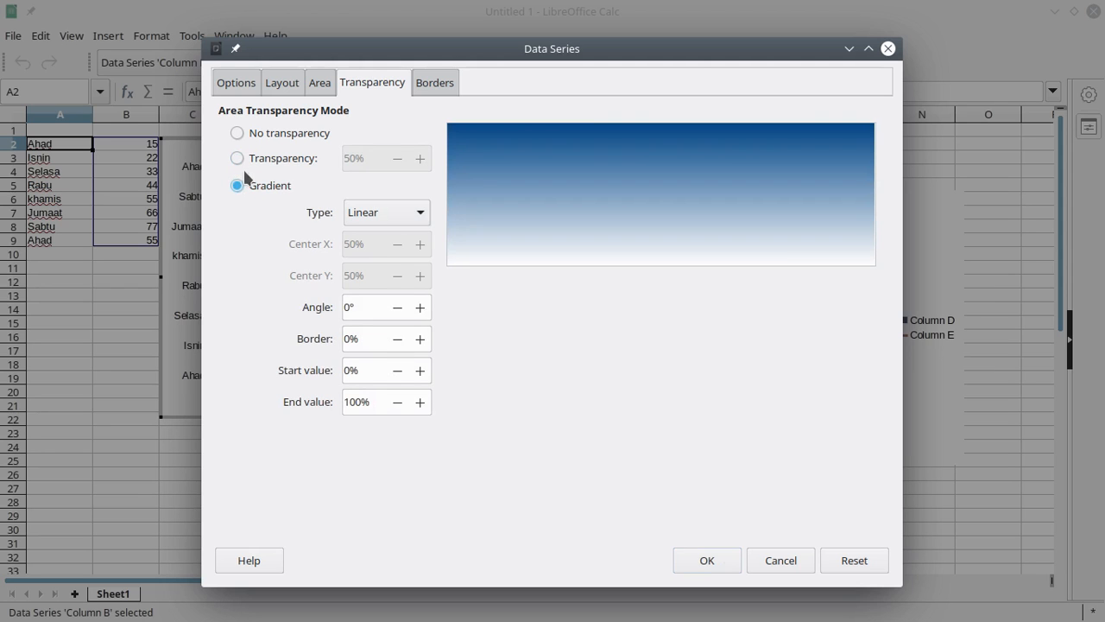
{"action": "left_click", "coordinate": [236, 159]}
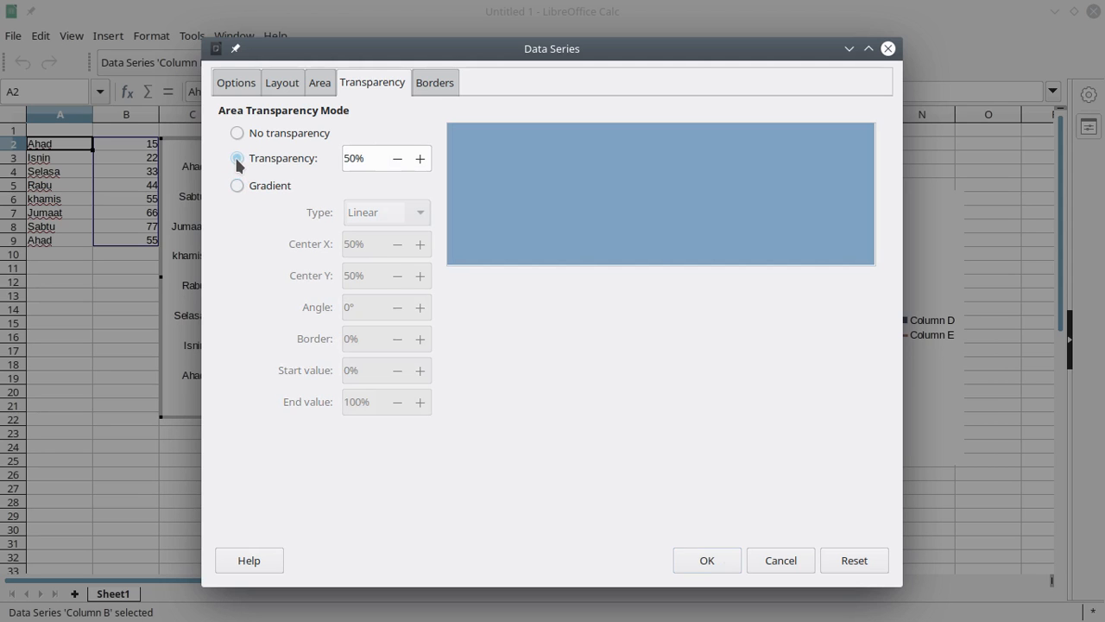
{"action": "left_click", "coordinate": [690, 559]}
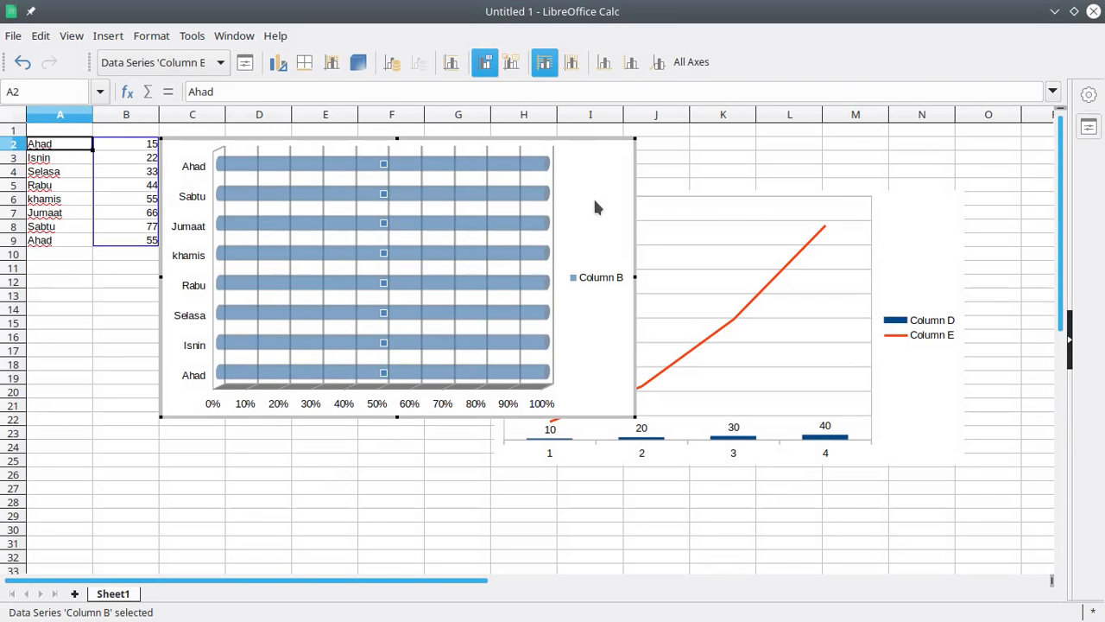
Change the bar chart's subtype to Stacked and enlarge the chart to reach about column L and row 30
{"action": "right_click", "coordinate": [594, 201]}
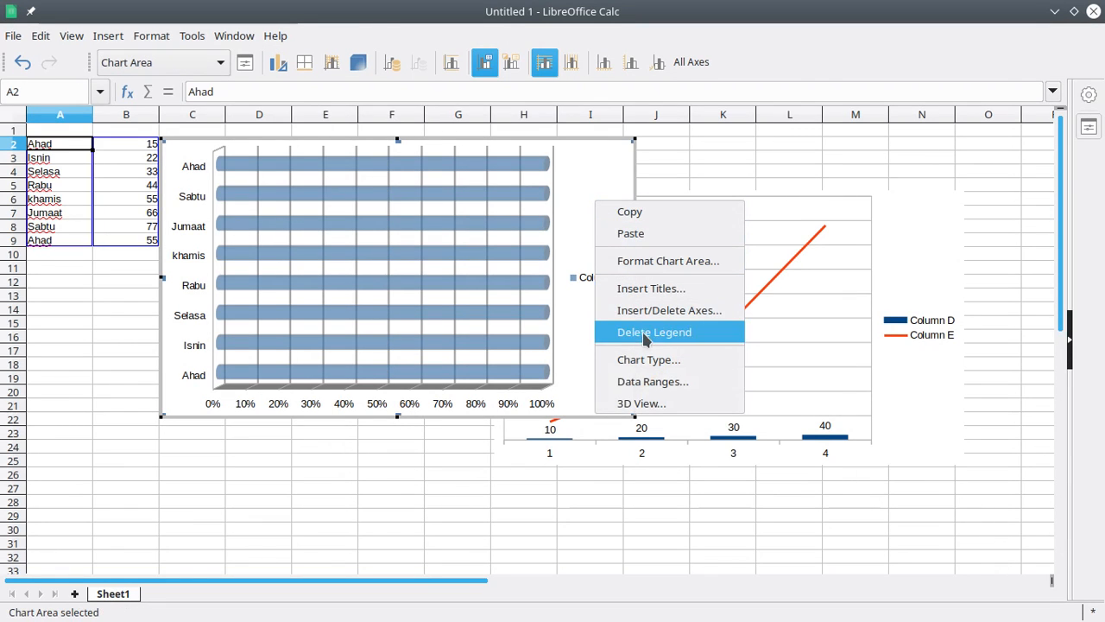
{"action": "left_click", "coordinate": [649, 360]}
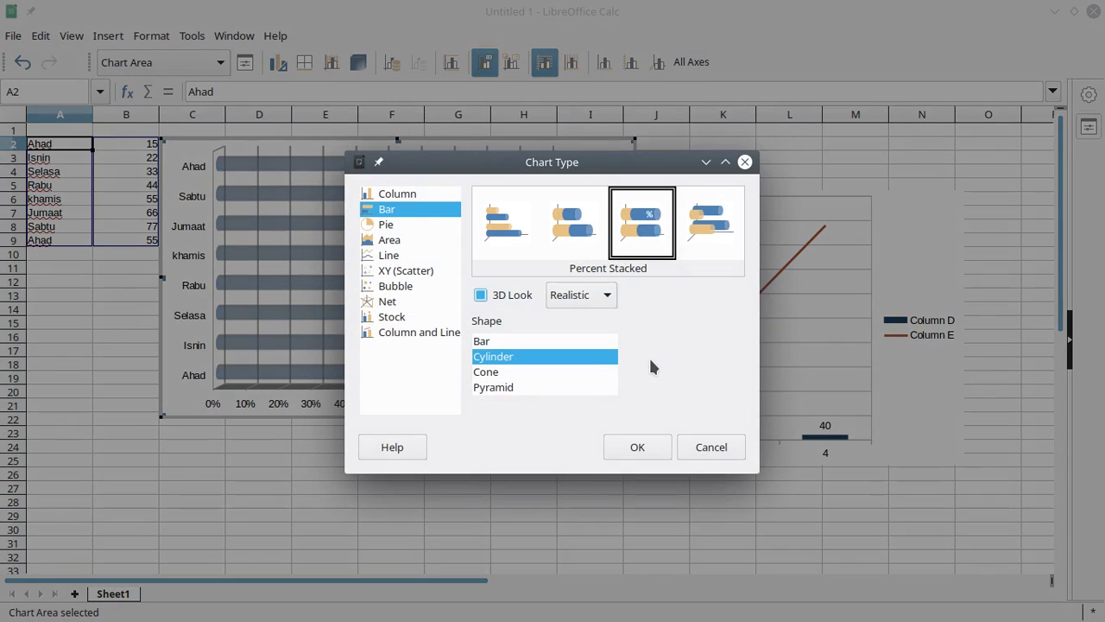
{"action": "left_click", "coordinate": [576, 221]}
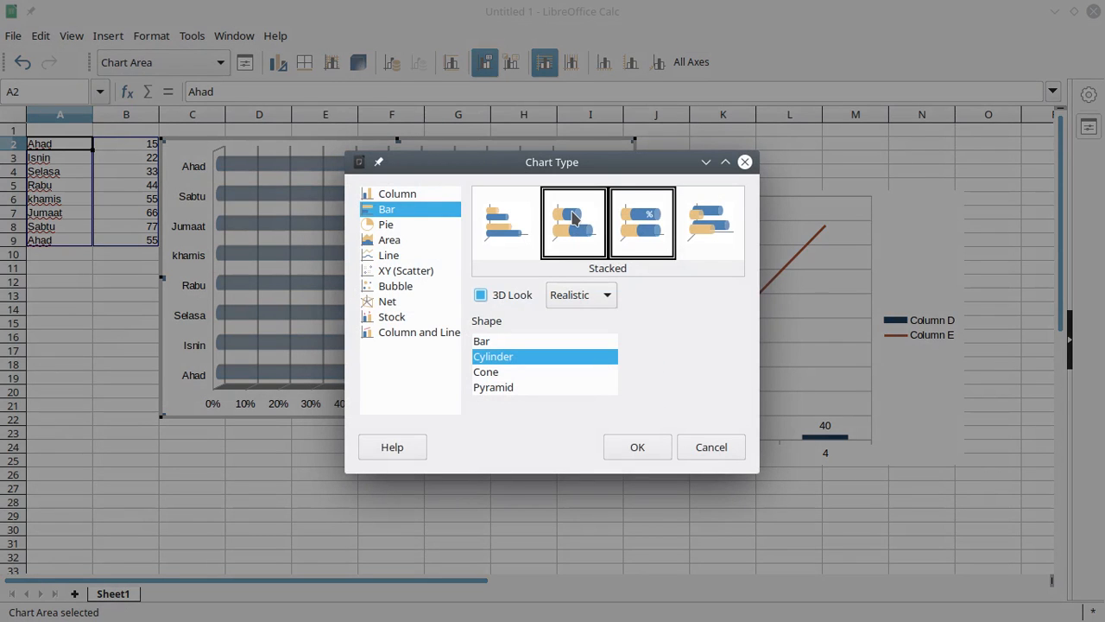
{"action": "left_click", "coordinate": [635, 447]}
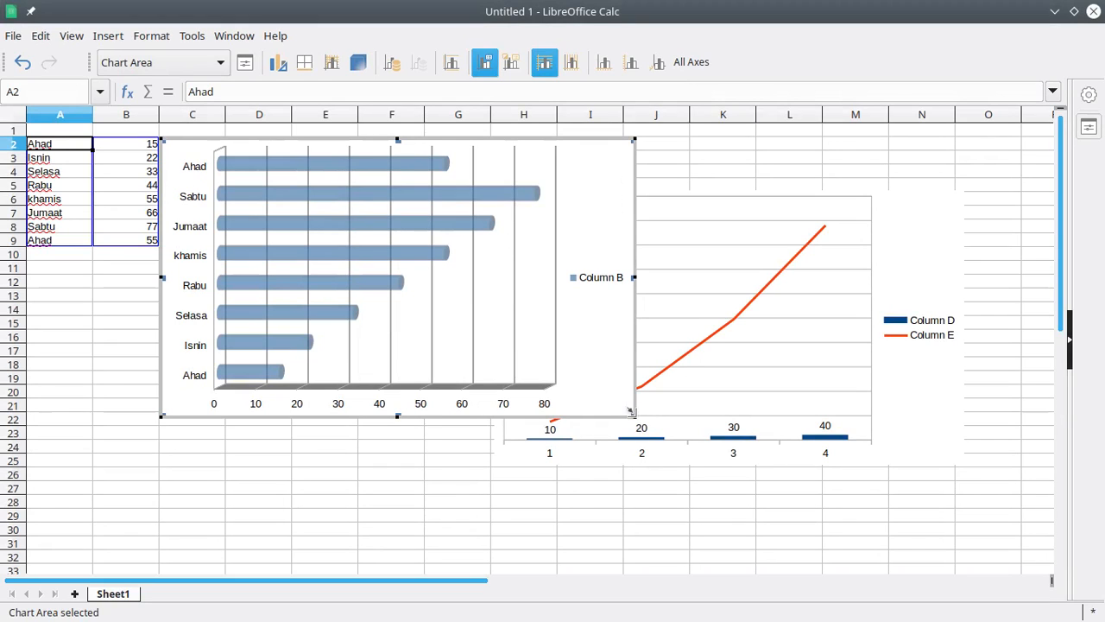
{"action": "left_click_drag", "start_coordinate": [629, 412], "coordinate": [795, 534]}
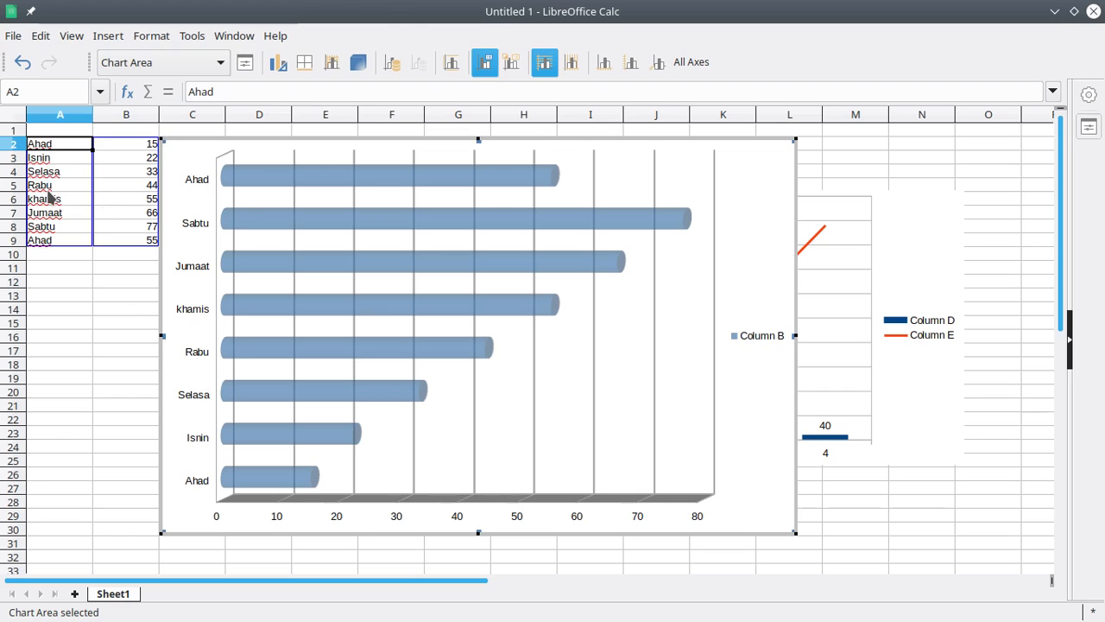
Leave chart editing and clear the first day's name and number in cells A2:B2
{"action": "left_click", "coordinate": [54, 248]}
{"action": "left_click", "coordinate": [55, 247]}
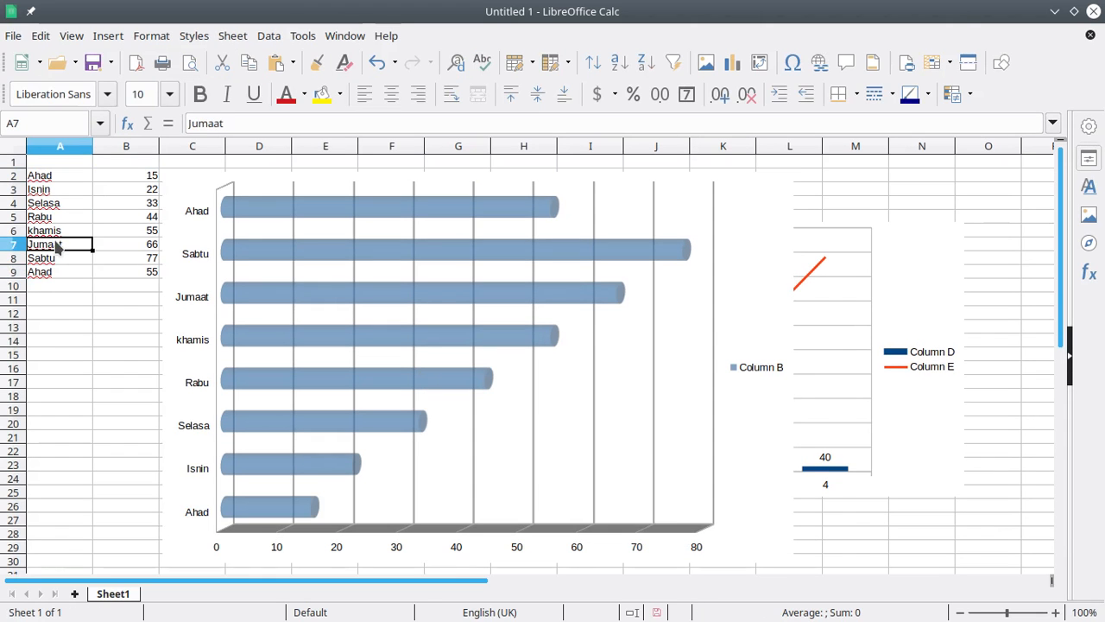
{"action": "key", "text": "Up"}
{"action": "key", "text": "Up"}
{"action": "key", "text": "Up"}
{"action": "key", "text": "Up"}
{"action": "key", "text": "Up"}
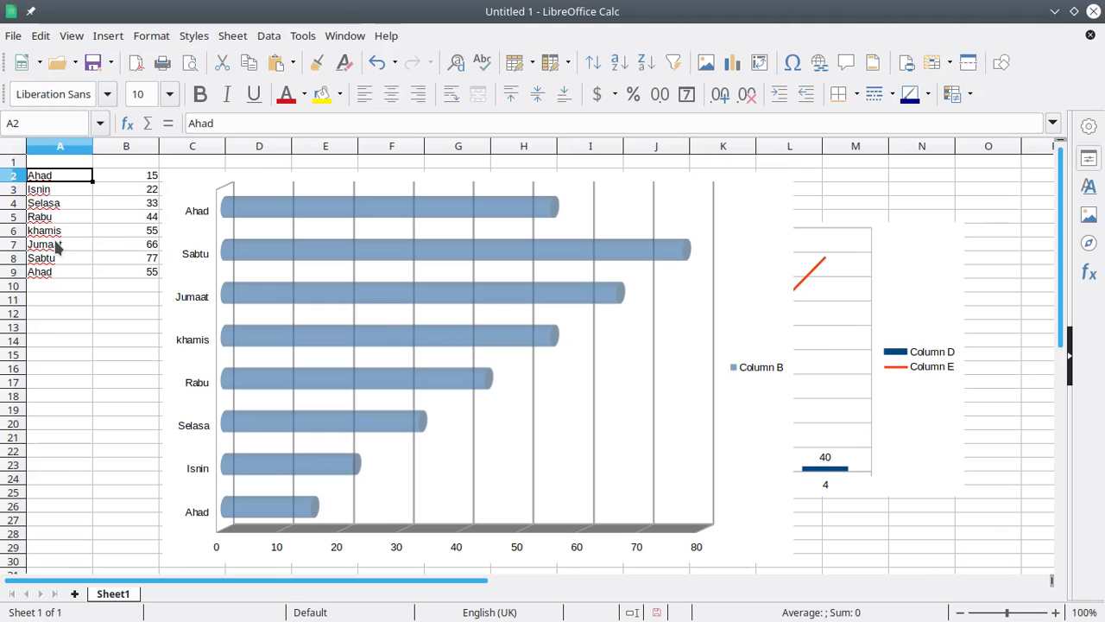
{"action": "key", "text": "shift+Right"}
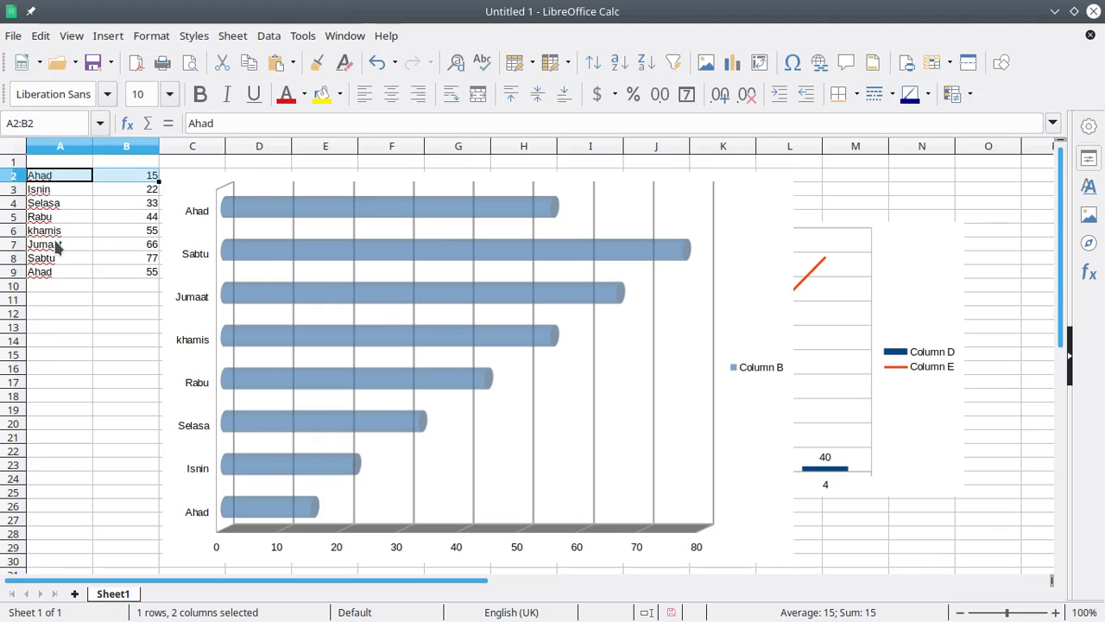
{"action": "key", "text": "Delete"}
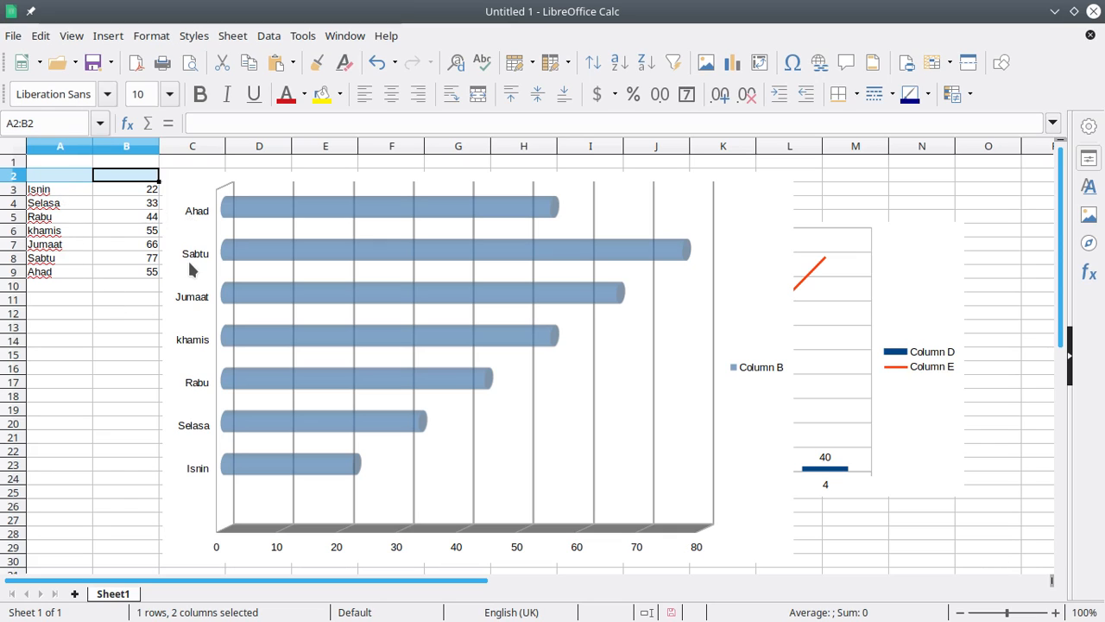
{"action": "left_click", "coordinate": [37, 194]}
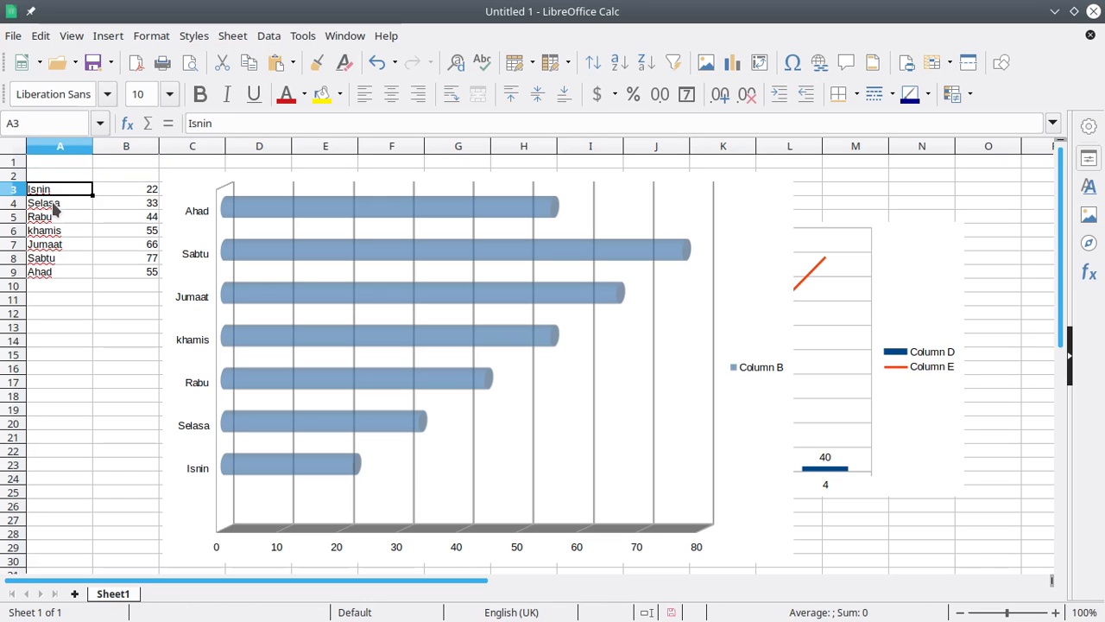
{"action": "left_click", "coordinate": [55, 208]}
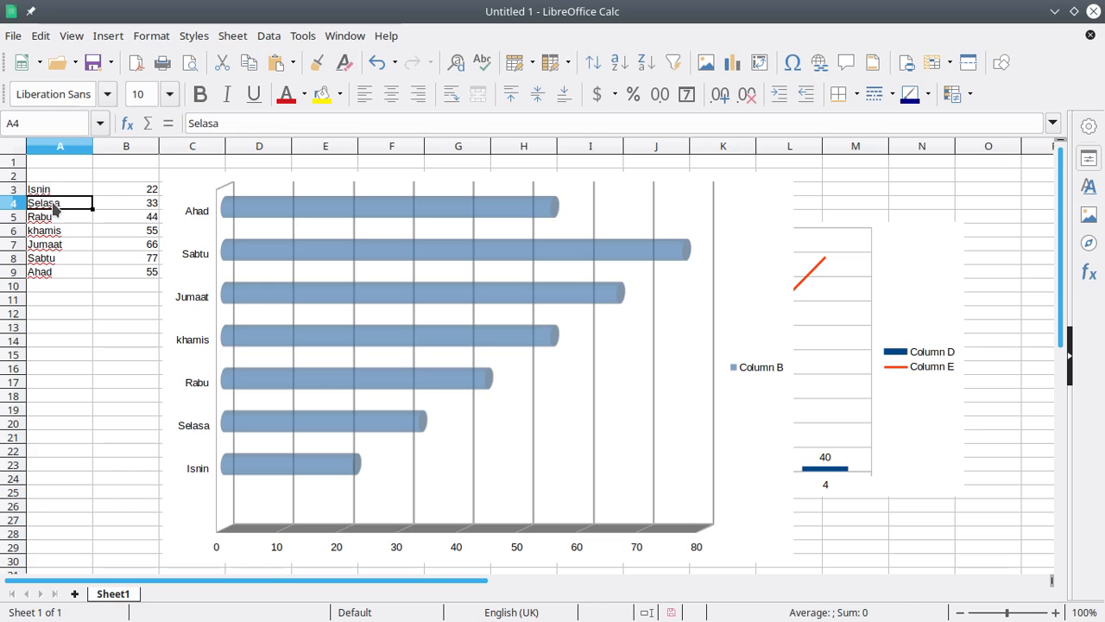
{"action": "left_click", "coordinate": [55, 218]}
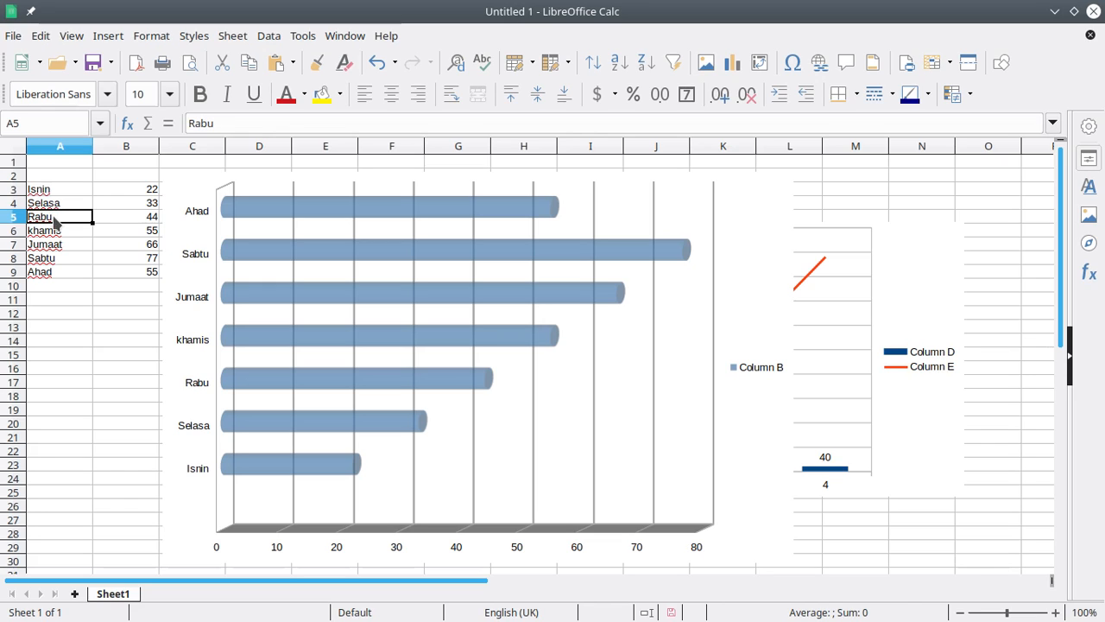
{"action": "left_click", "coordinate": [55, 229]}
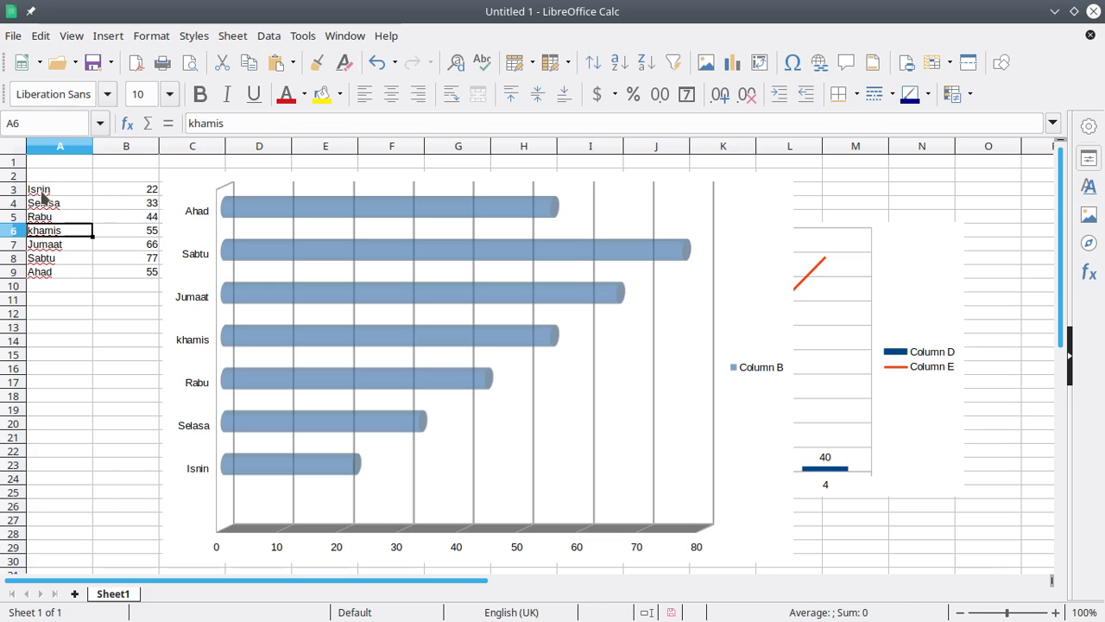
Select the day names and numbers in A3:B9 and sort them by day name, first descending and finally ascending
{"action": "left_click", "coordinate": [42, 192]}
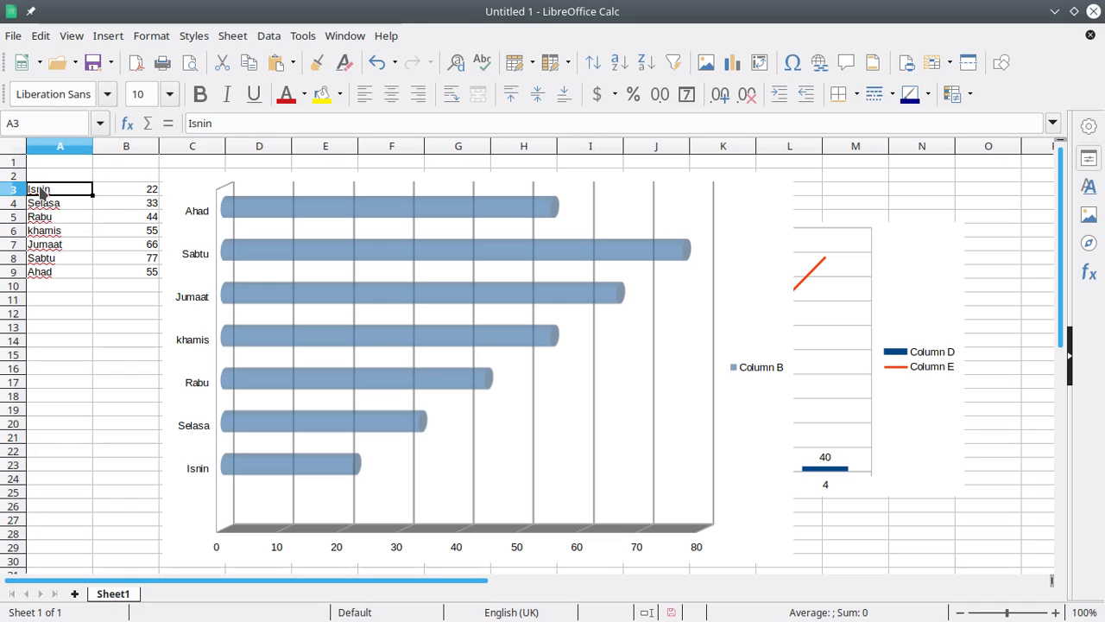
{"action": "key", "text": "shift+Right"}
{"action": "key", "text": "shift+Down"}
{"action": "key", "text": "shift+Down"}
{"action": "key", "text": "shift+Down"}
{"action": "key", "text": "shift+Down"}
{"action": "key", "text": "shift+Down"}
{"action": "key", "text": "shift+Down"}
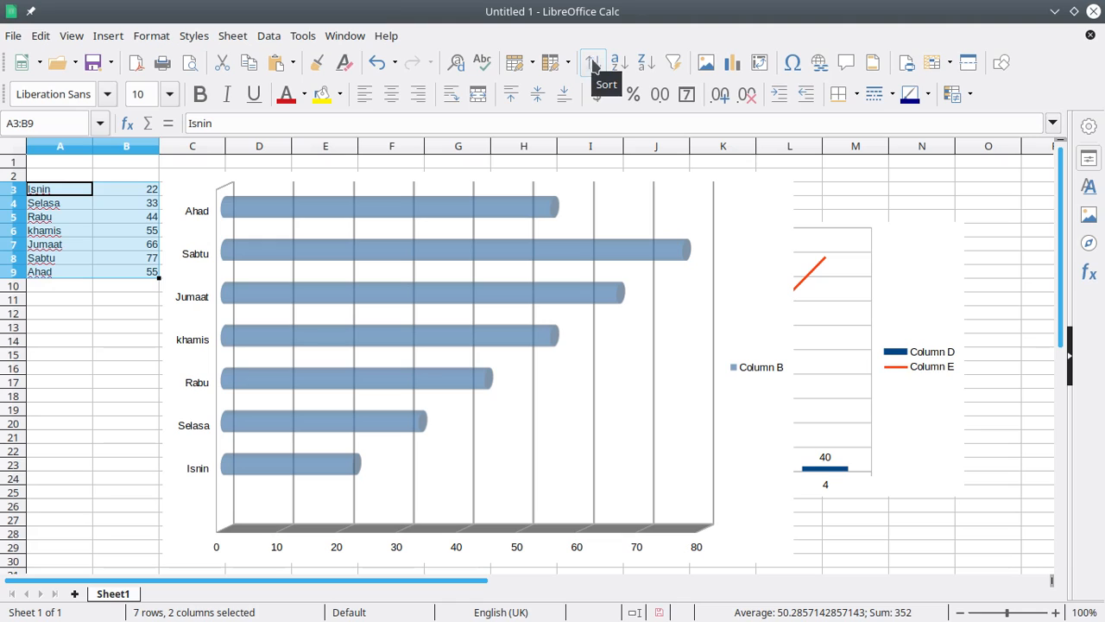
{"action": "left_click", "coordinate": [646, 69]}
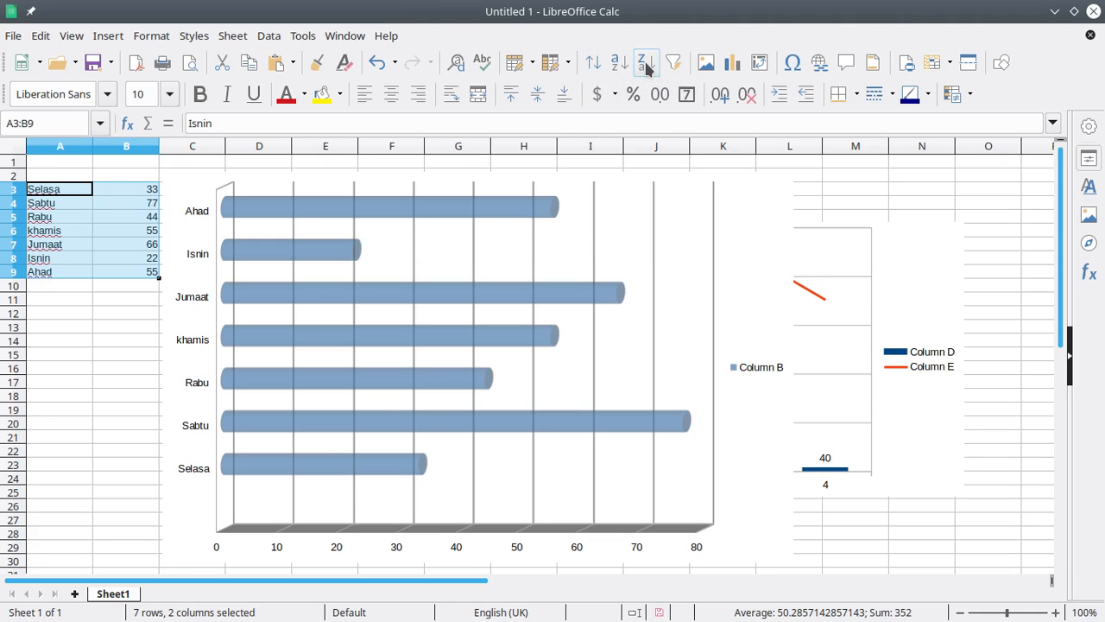
{"action": "left_click", "coordinate": [628, 64]}
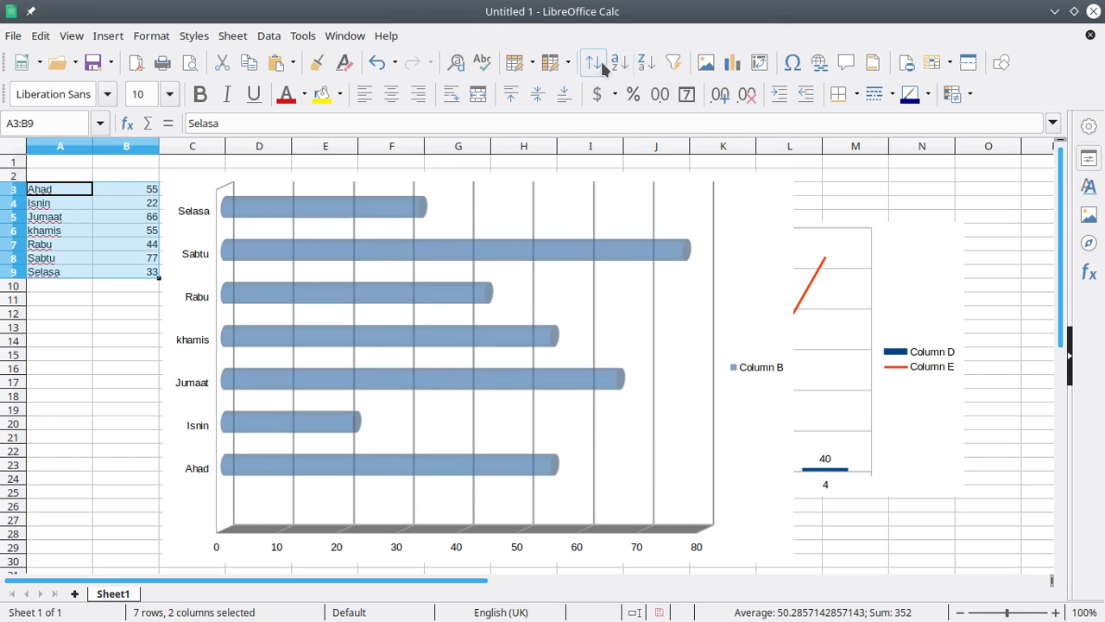
Sort the selected range A3:B9 by Column B ascending, with Column A ascending as the second sort key
{"action": "left_click", "coordinate": [595, 65]}
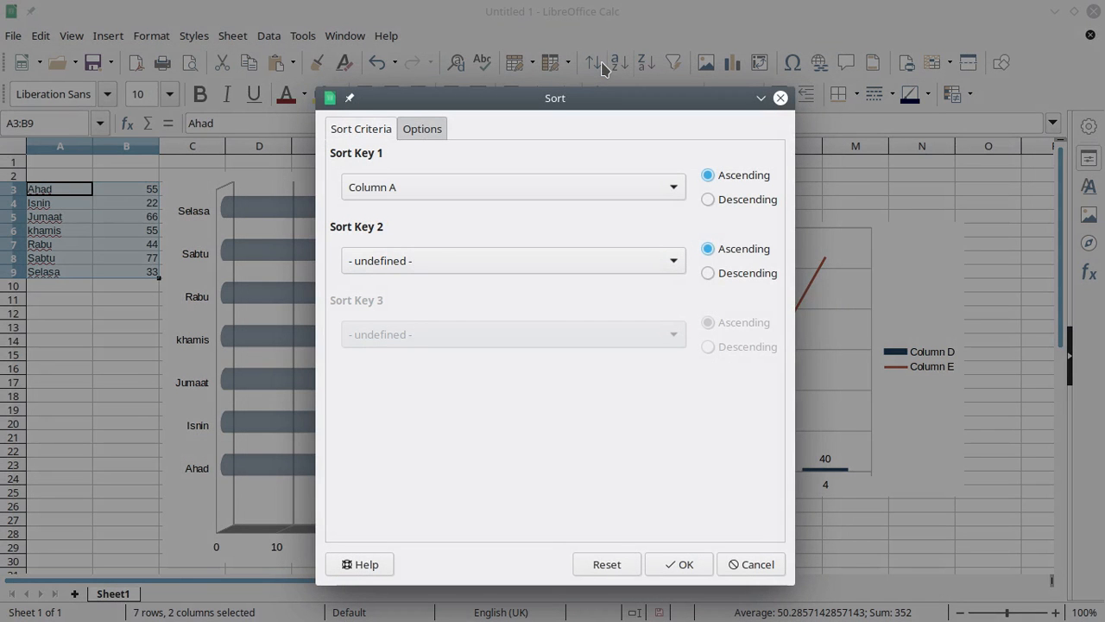
{"action": "left_click", "coordinate": [500, 192]}
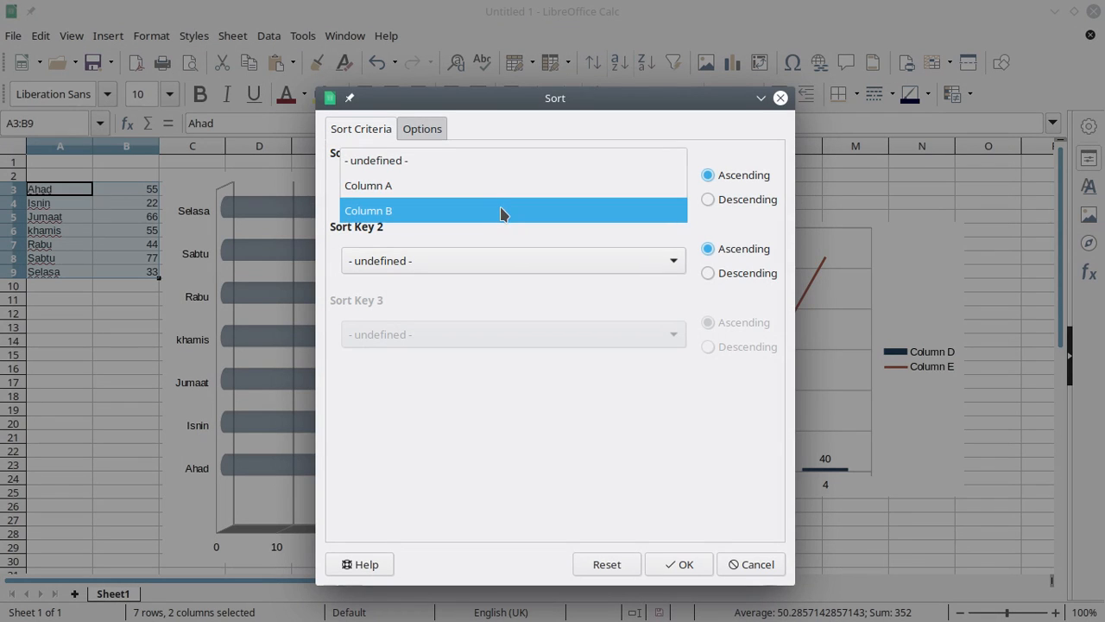
{"action": "left_click", "coordinate": [501, 211]}
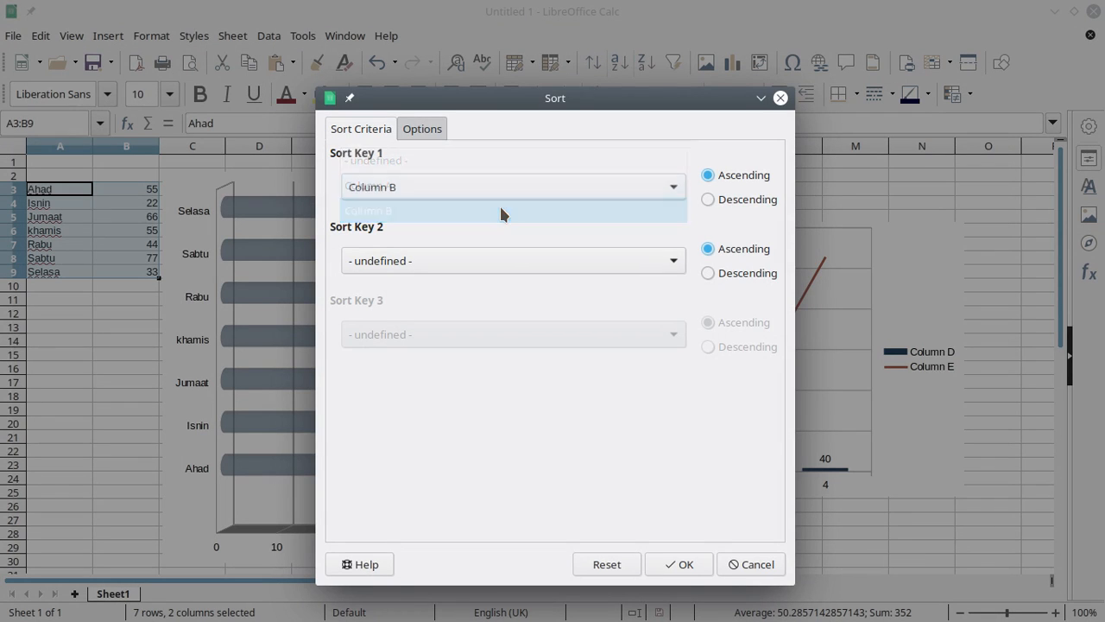
{"action": "left_click", "coordinate": [489, 261]}
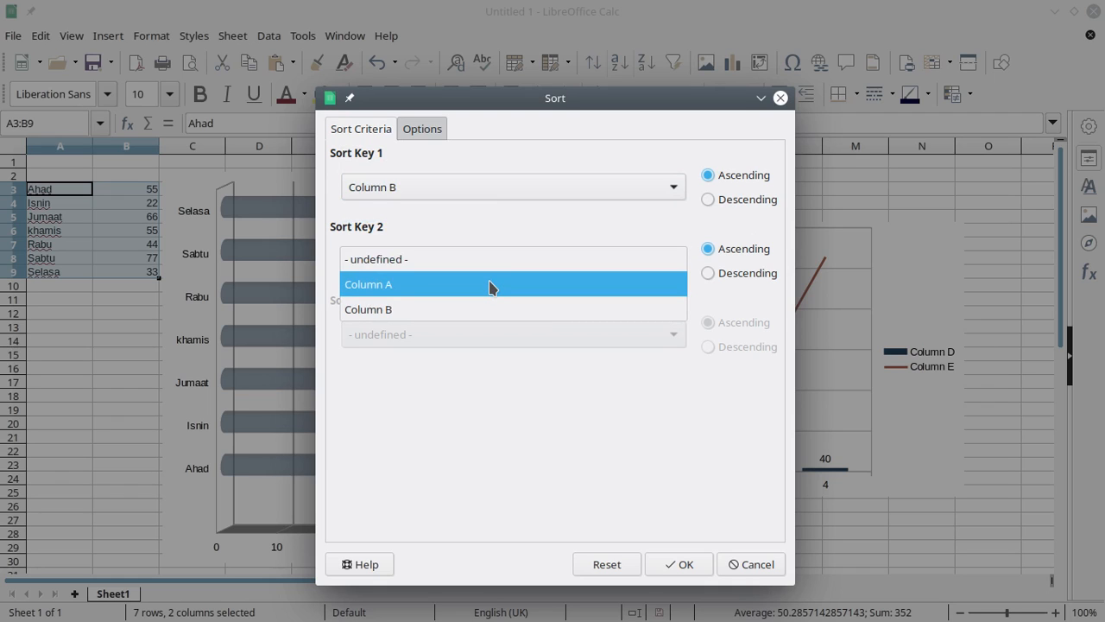
{"action": "left_click", "coordinate": [489, 285]}
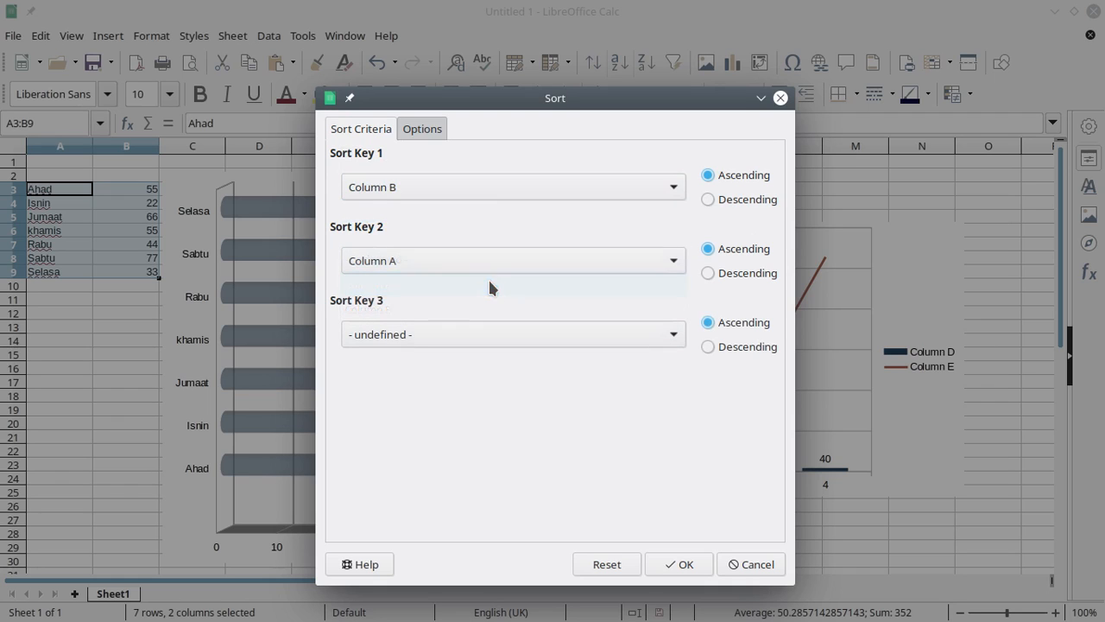
{"action": "left_click", "coordinate": [679, 563]}
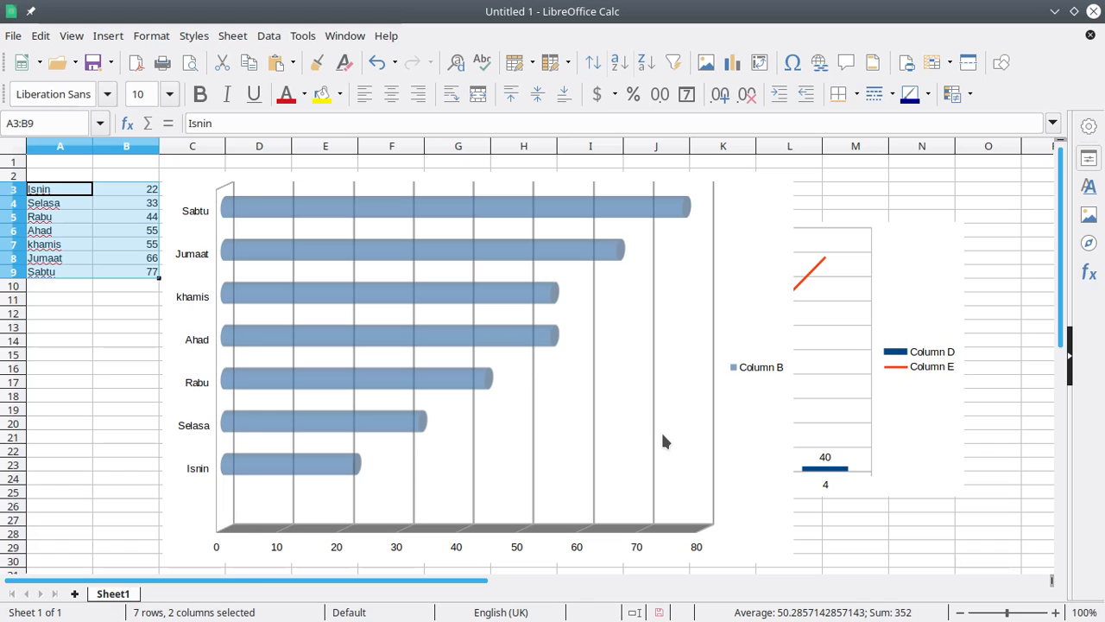
{"action": "key", "text": "super"}
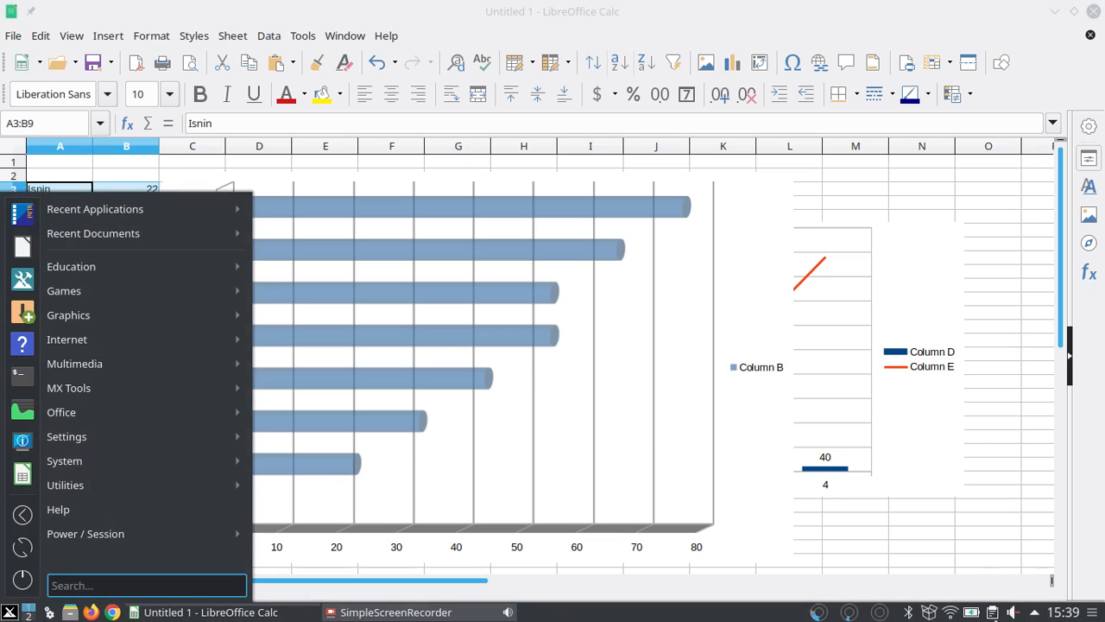
{"action": "left_click", "coordinate": [418, 612]}
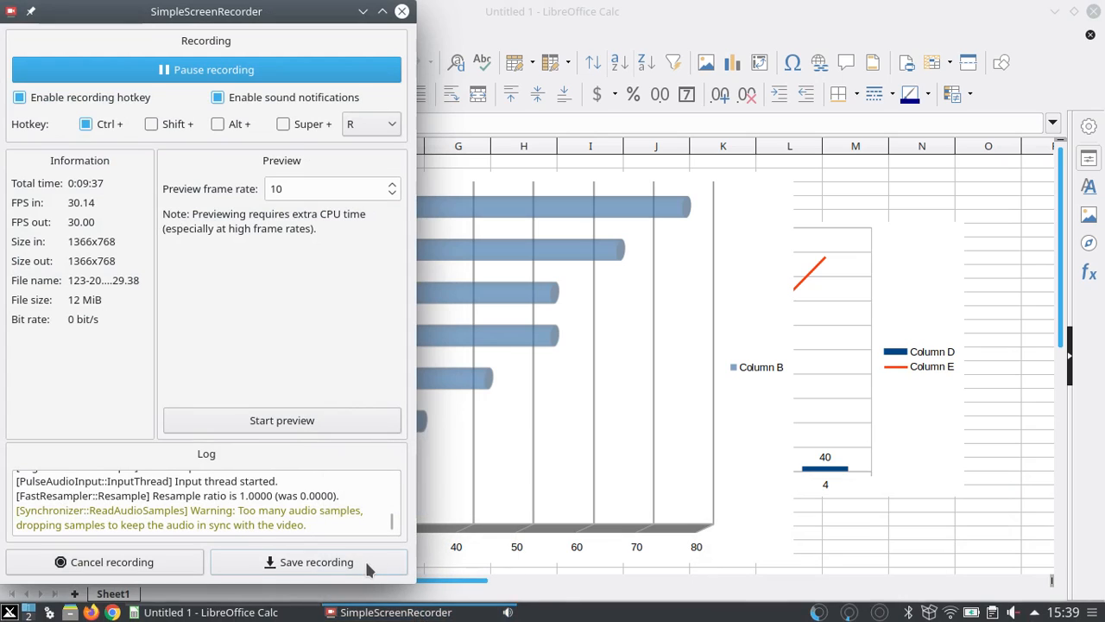